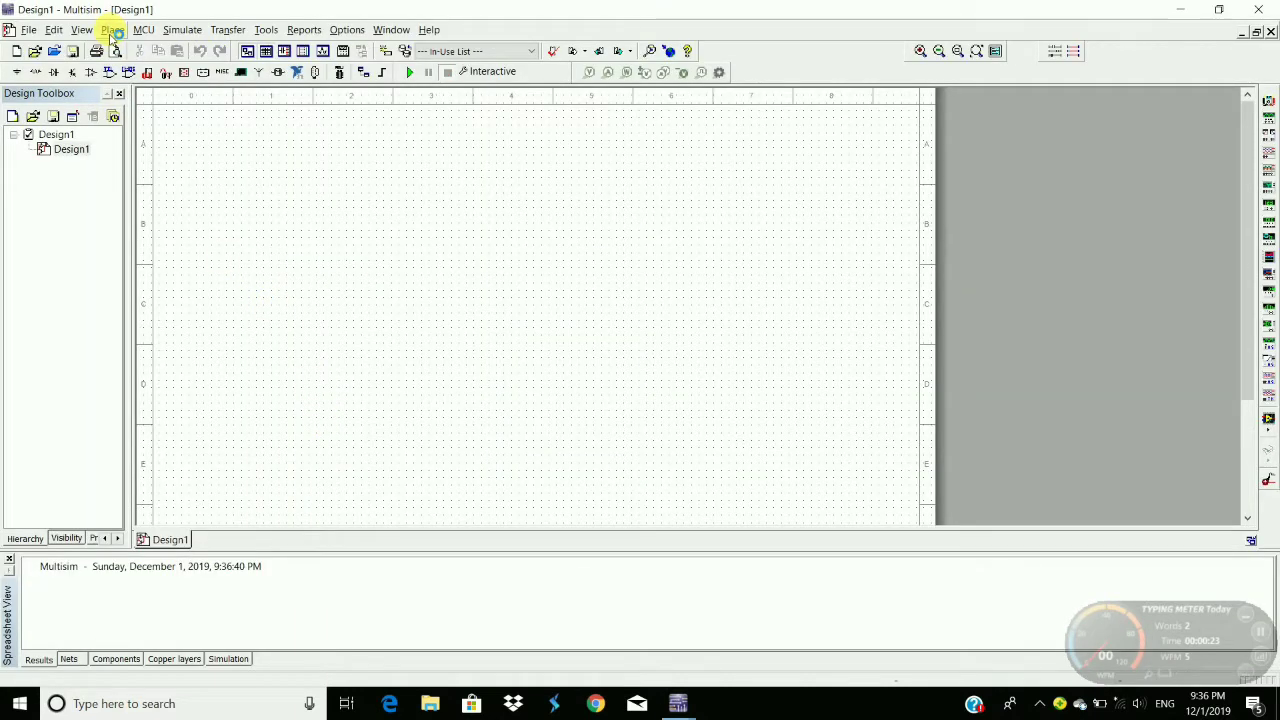
- Choose the 1N4007G diode from the Diodes group by searching '1n4007'
left_click(112, 30)
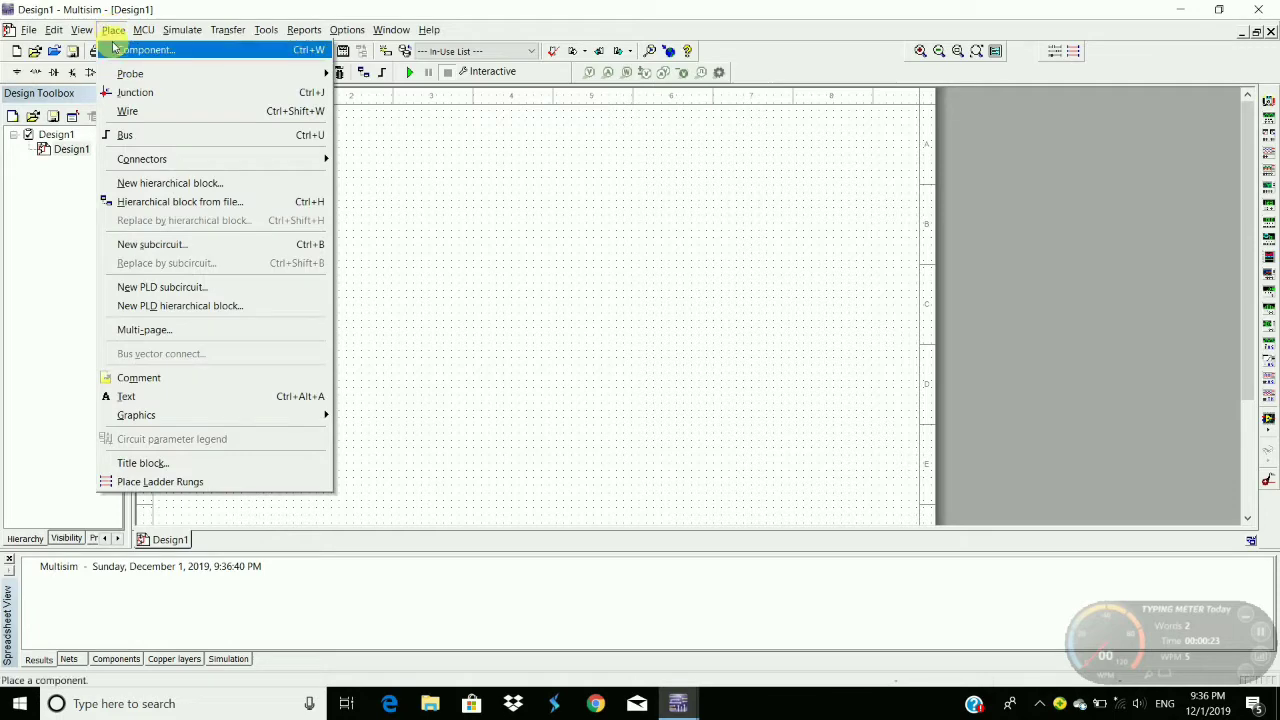
left_click(126, 50)
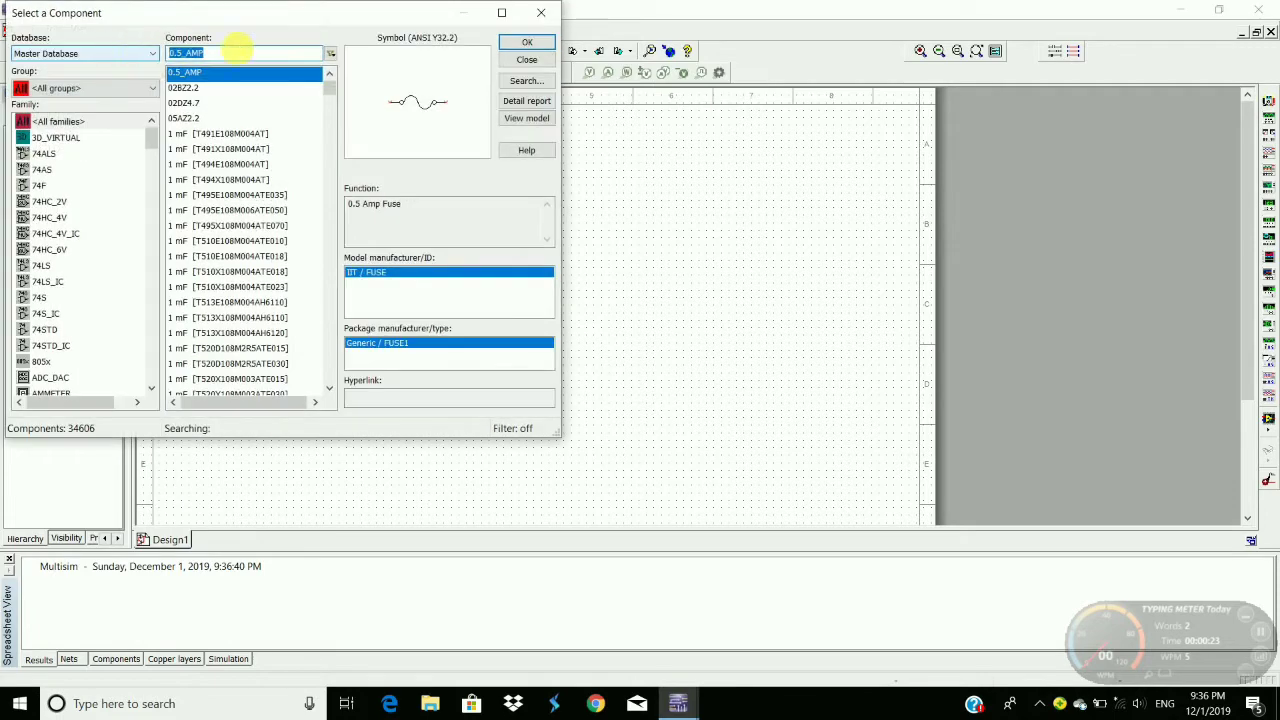
left_click(90, 89)
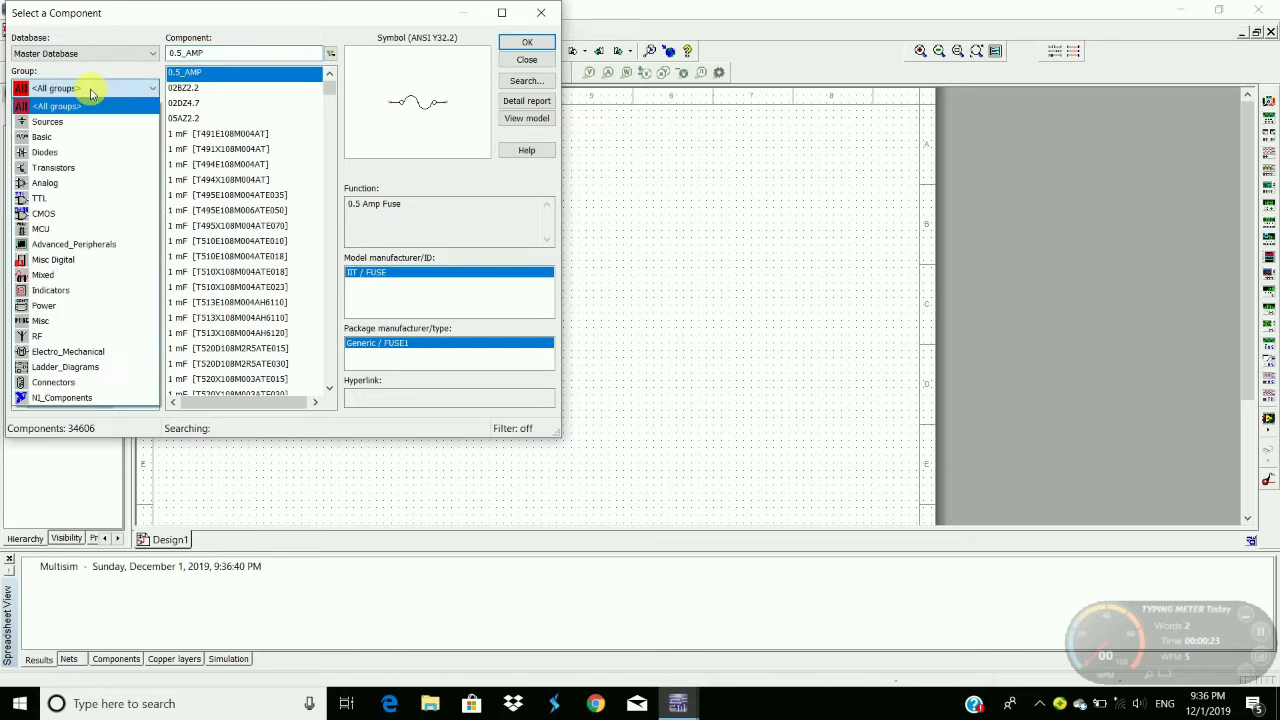
left_click(60, 152)
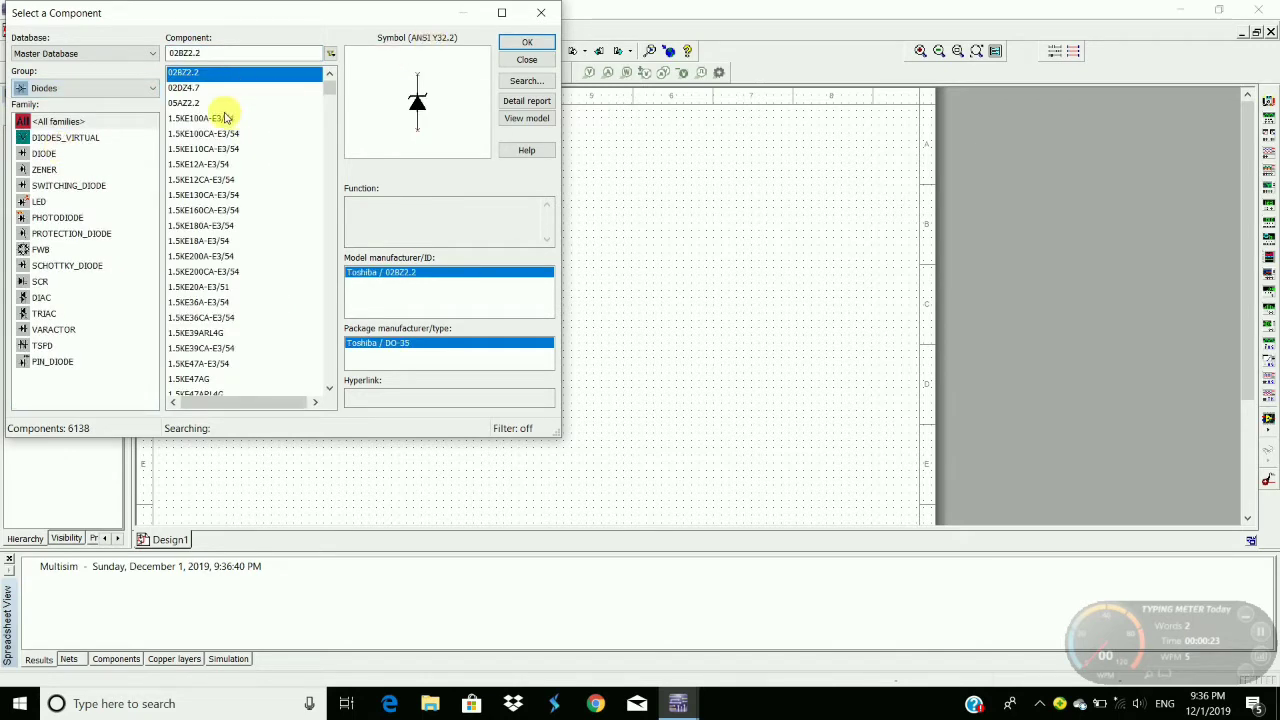
left_click(307, 53)
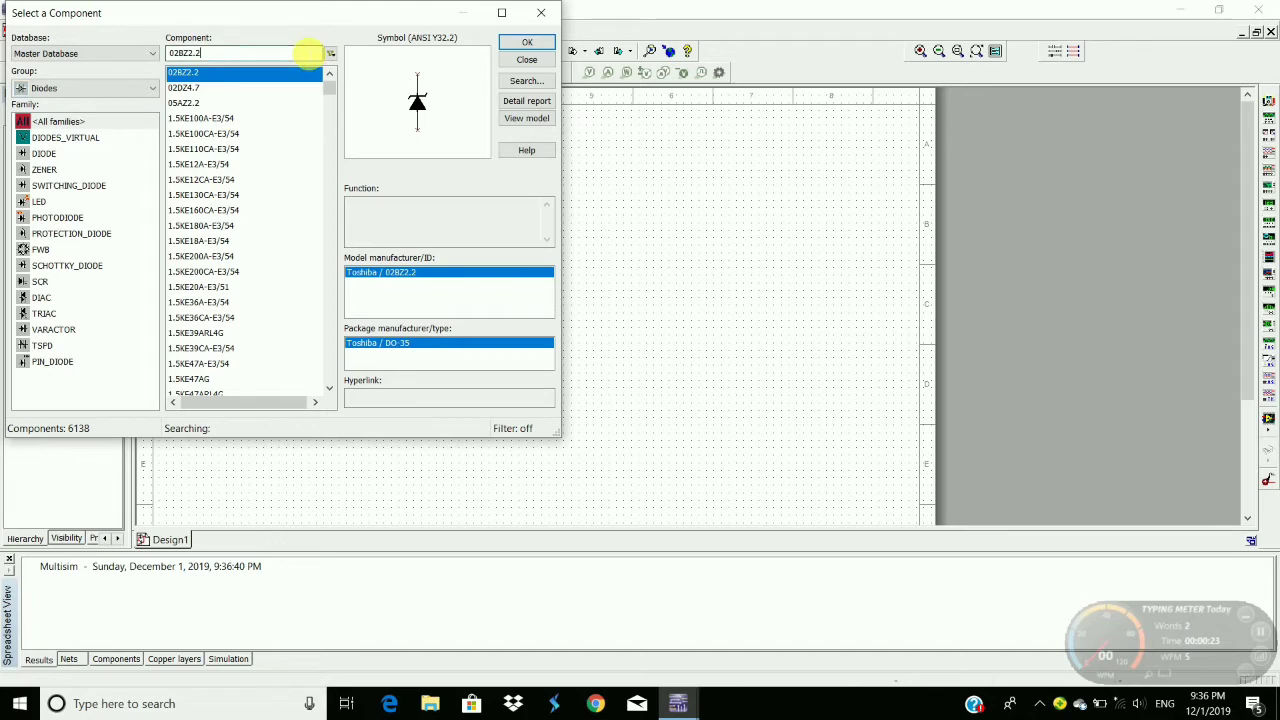
key("BackSpace")
key("BackSpace")
key("BackSpace")
key("BackSpace")
key("BackSpace")
key("BackSpace")
key("BackSpace")
type("1n")
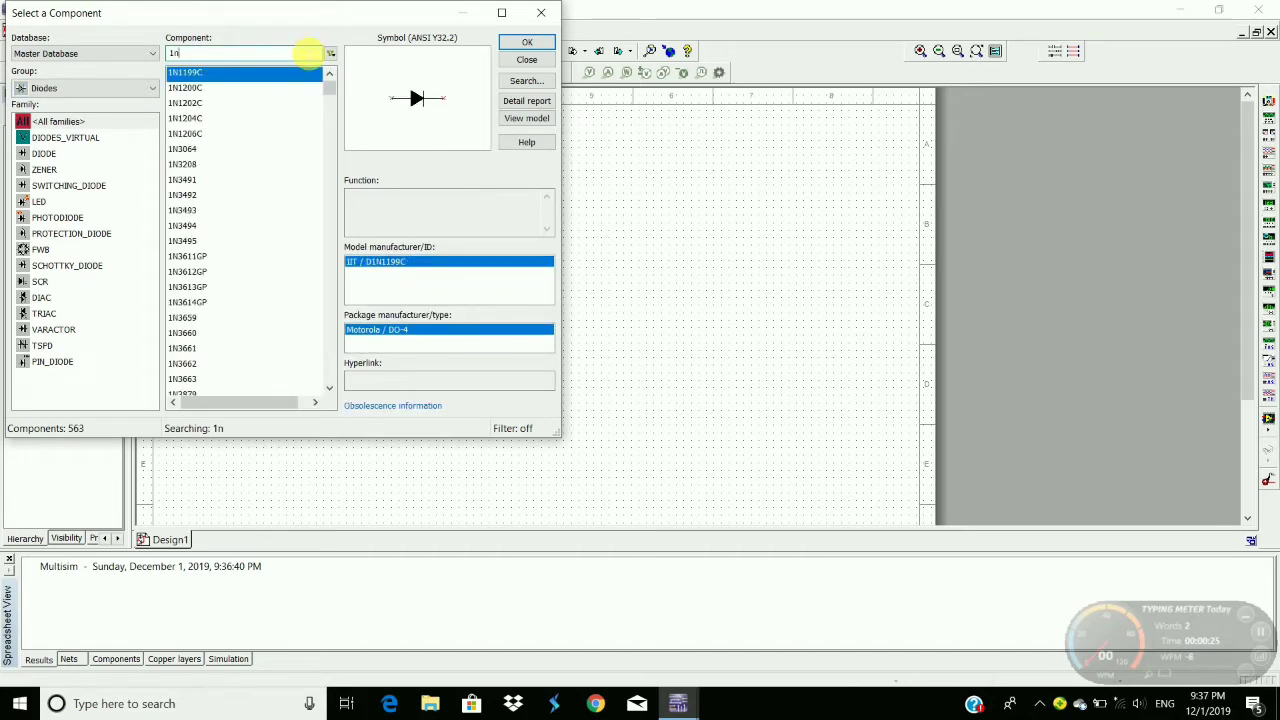
type("4007")
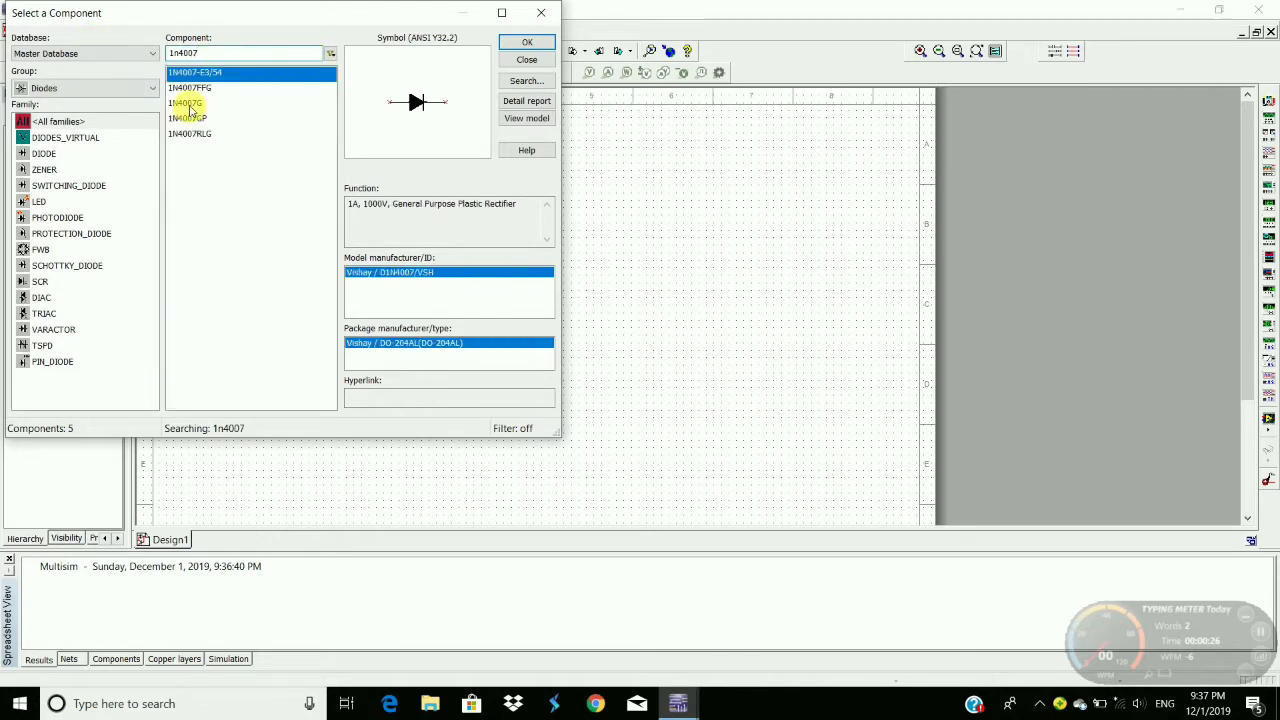
left_click(190, 104)
left_click(523, 45)
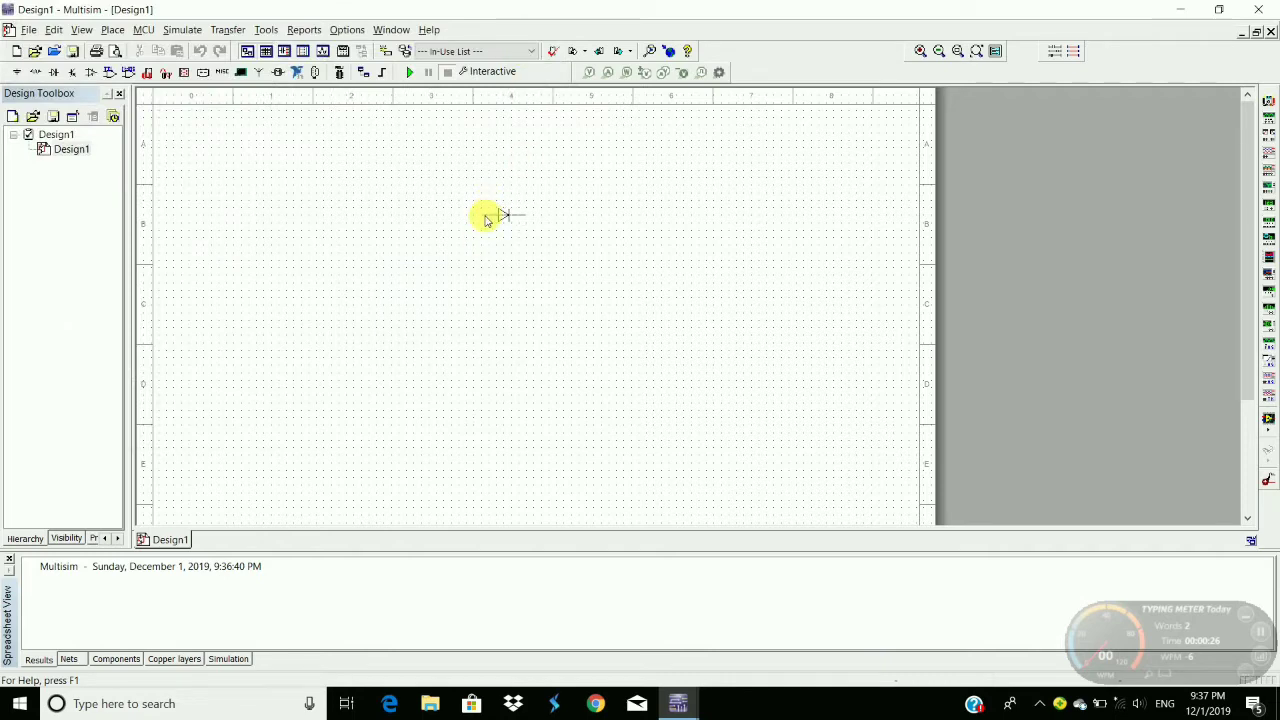
- Rotate the diode twice so it stands vertically, pointing upward
key("ctrl+r")
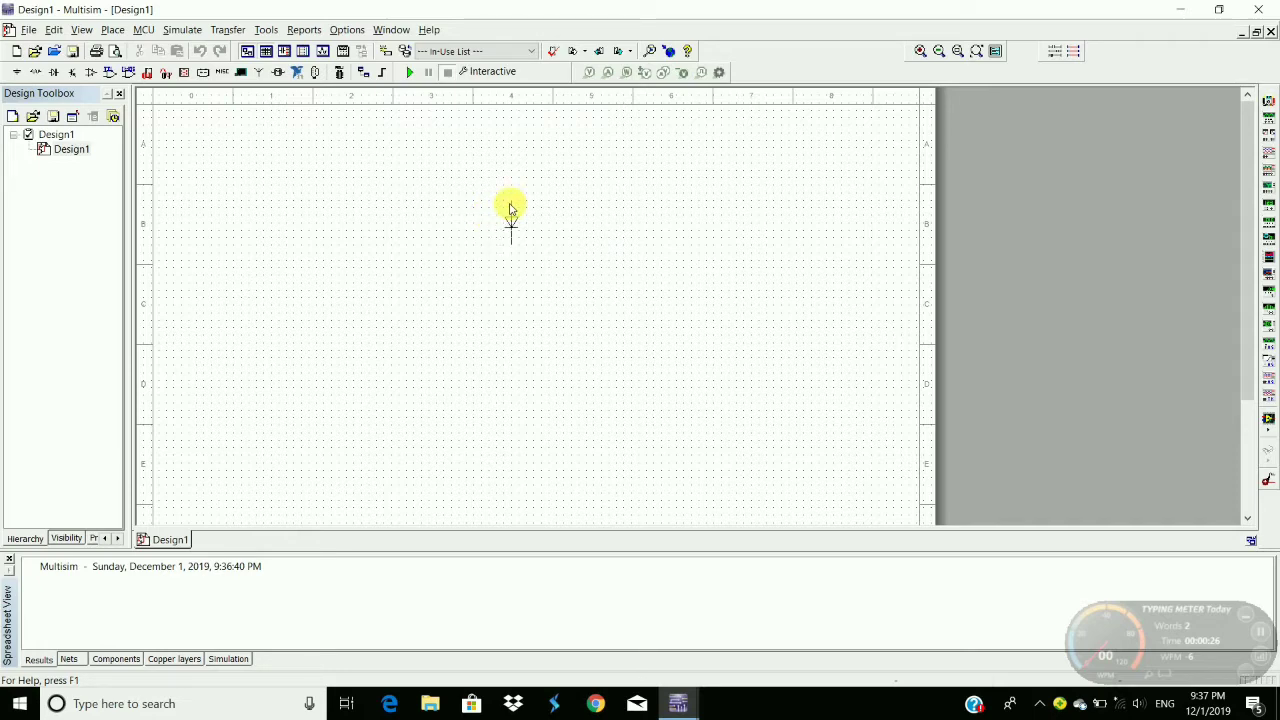
key("ctrl+r")
key("ctrl+r")
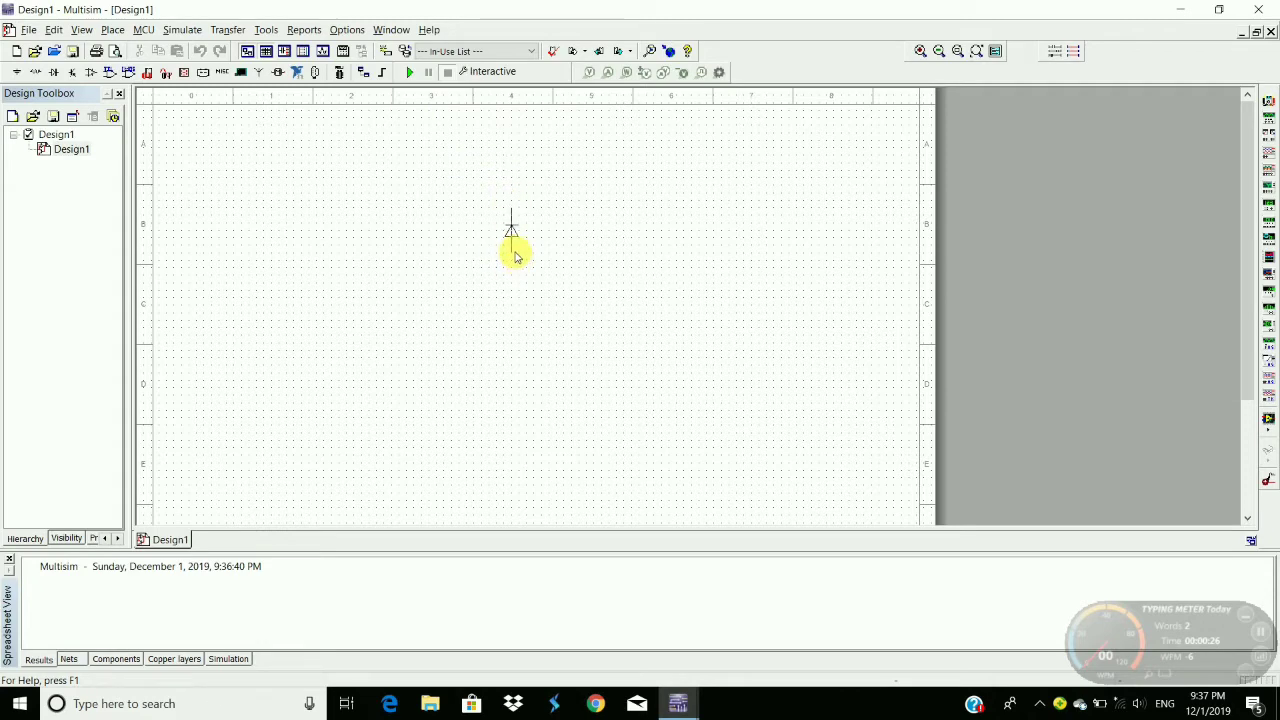
key("Escape")
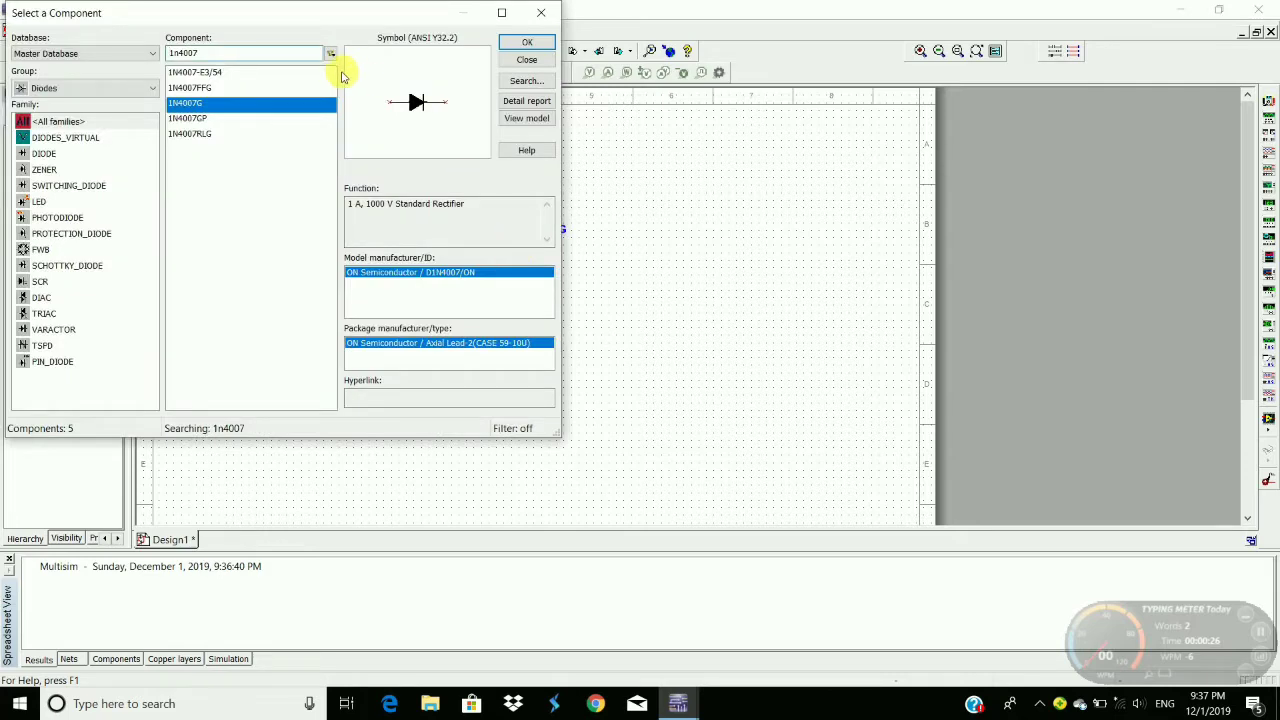
- Place a 100k Basic resistor R1 to the right of the diode
left_click(77, 90)
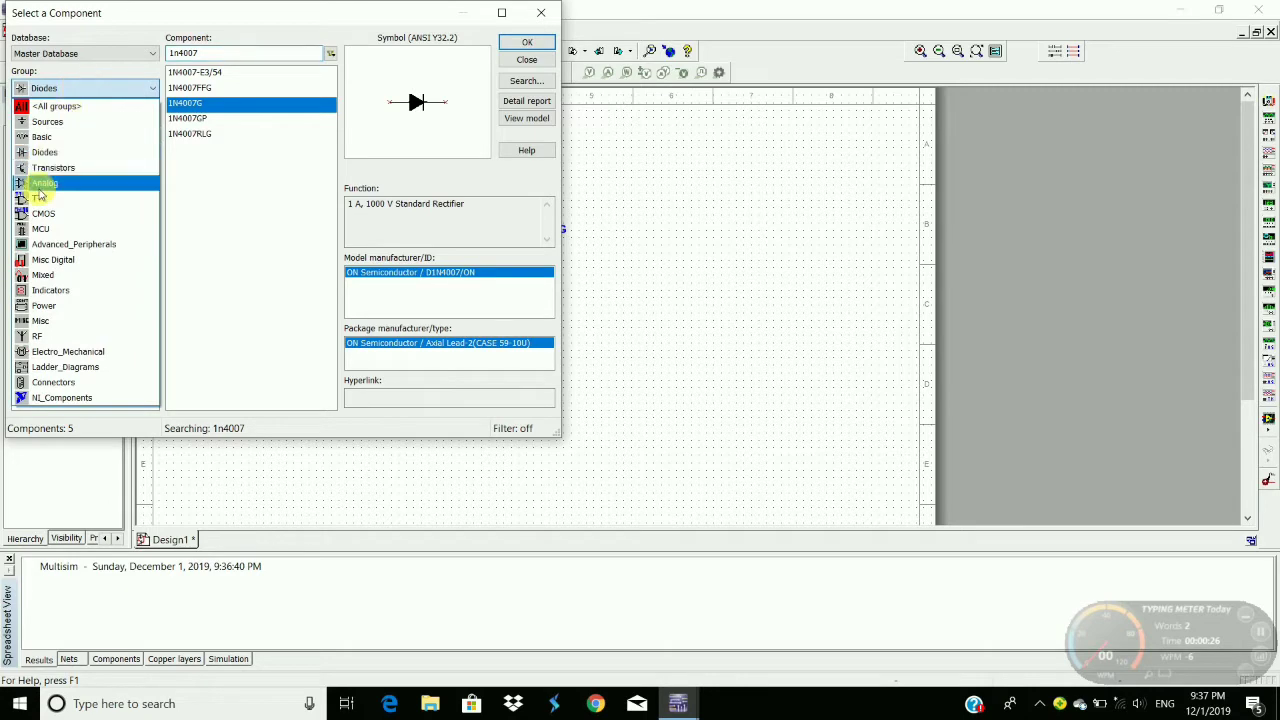
left_click(47, 138)
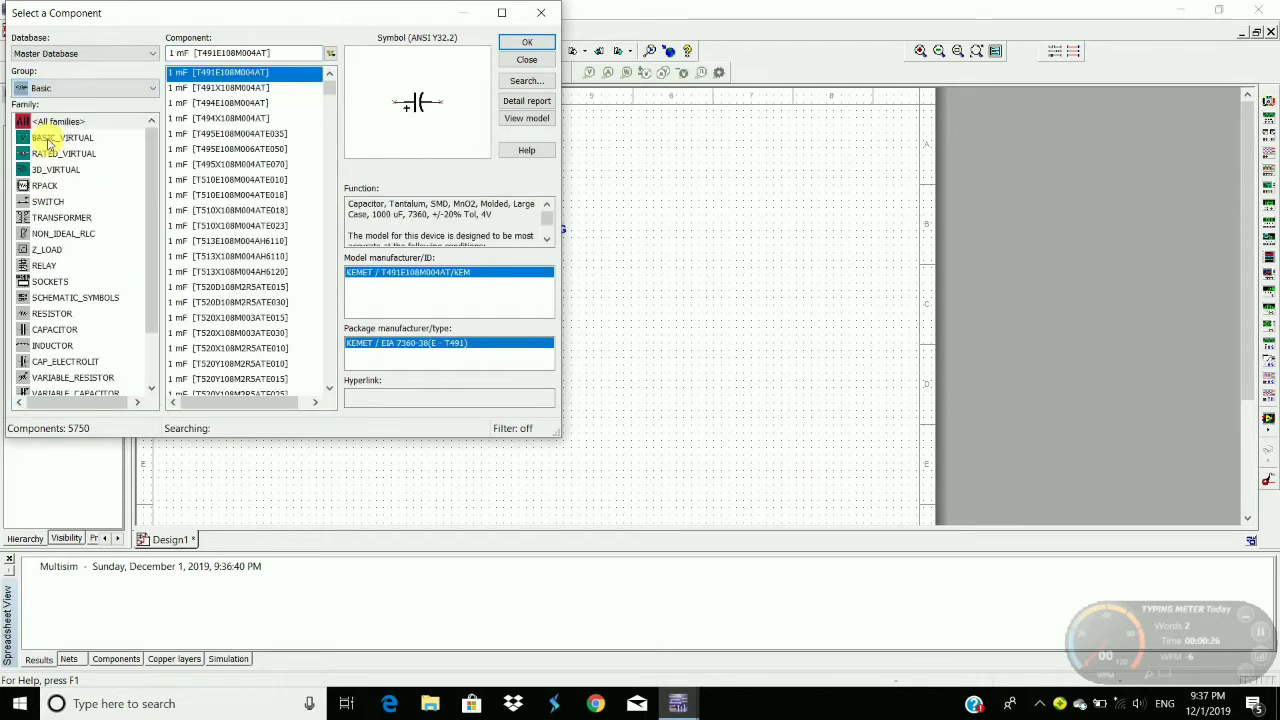
left_click(52, 315)
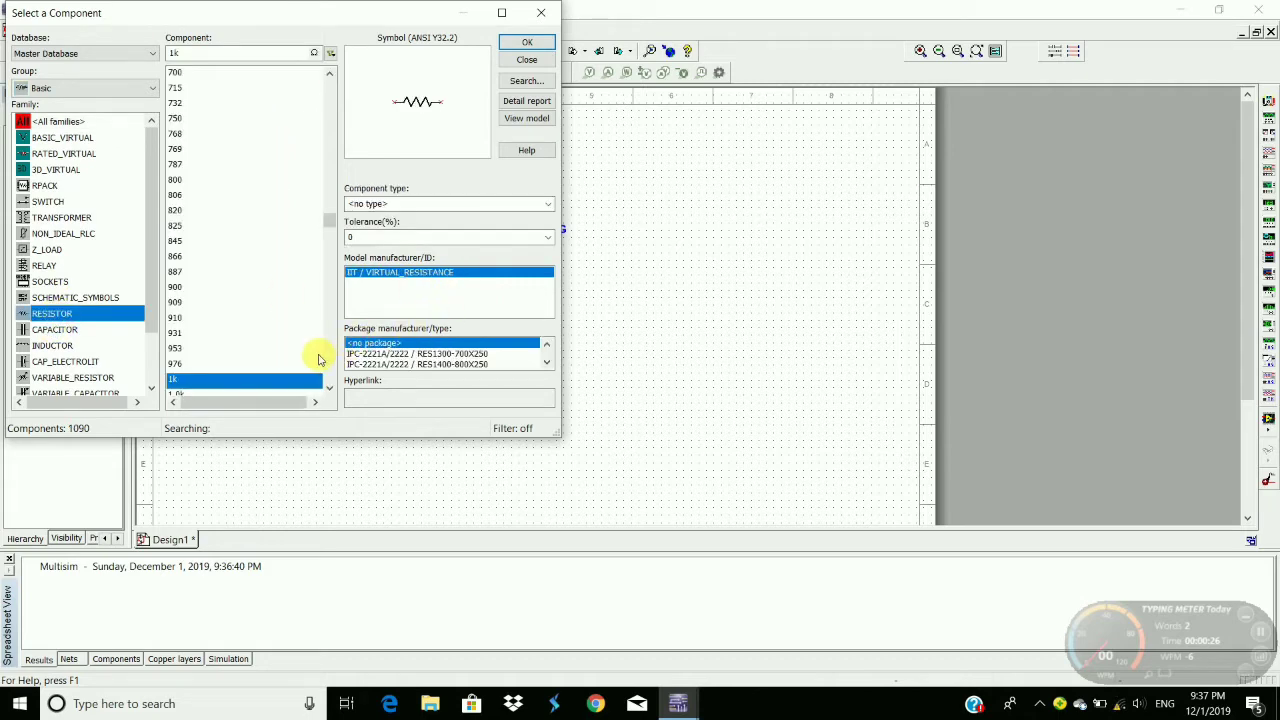
scroll(330, 365, "down", 10)
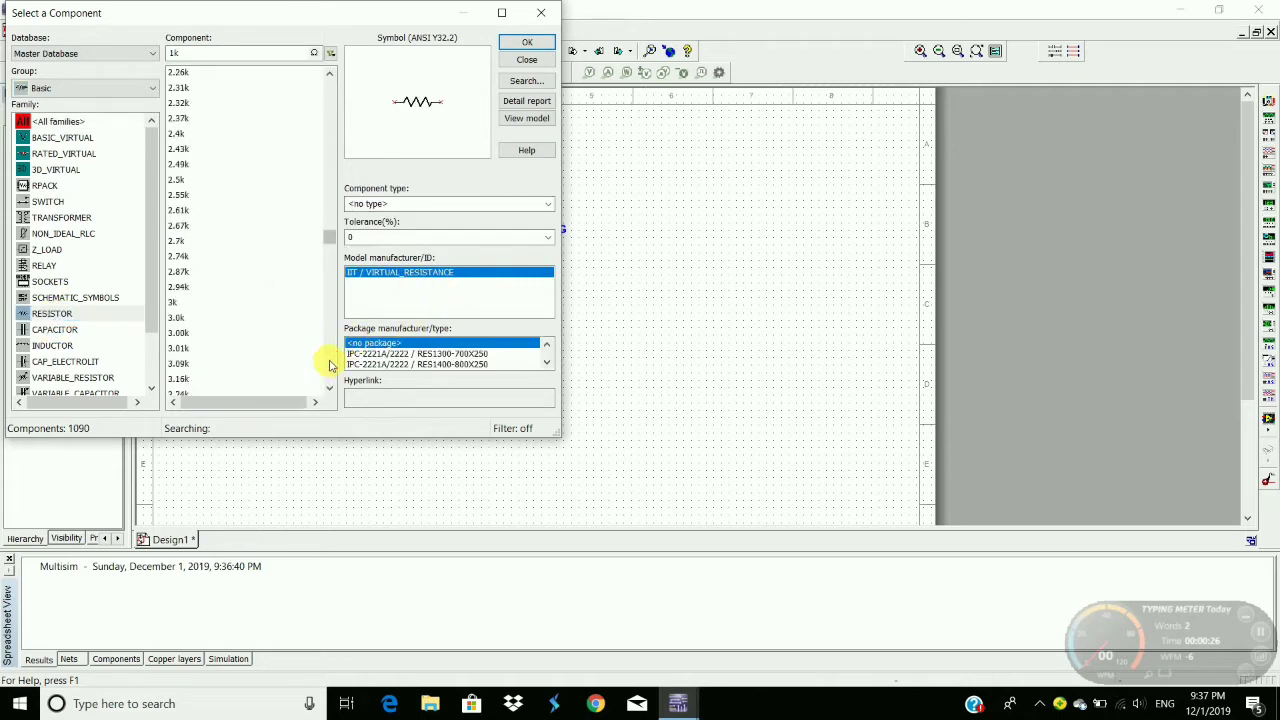
scroll(330, 365, "down", 20)
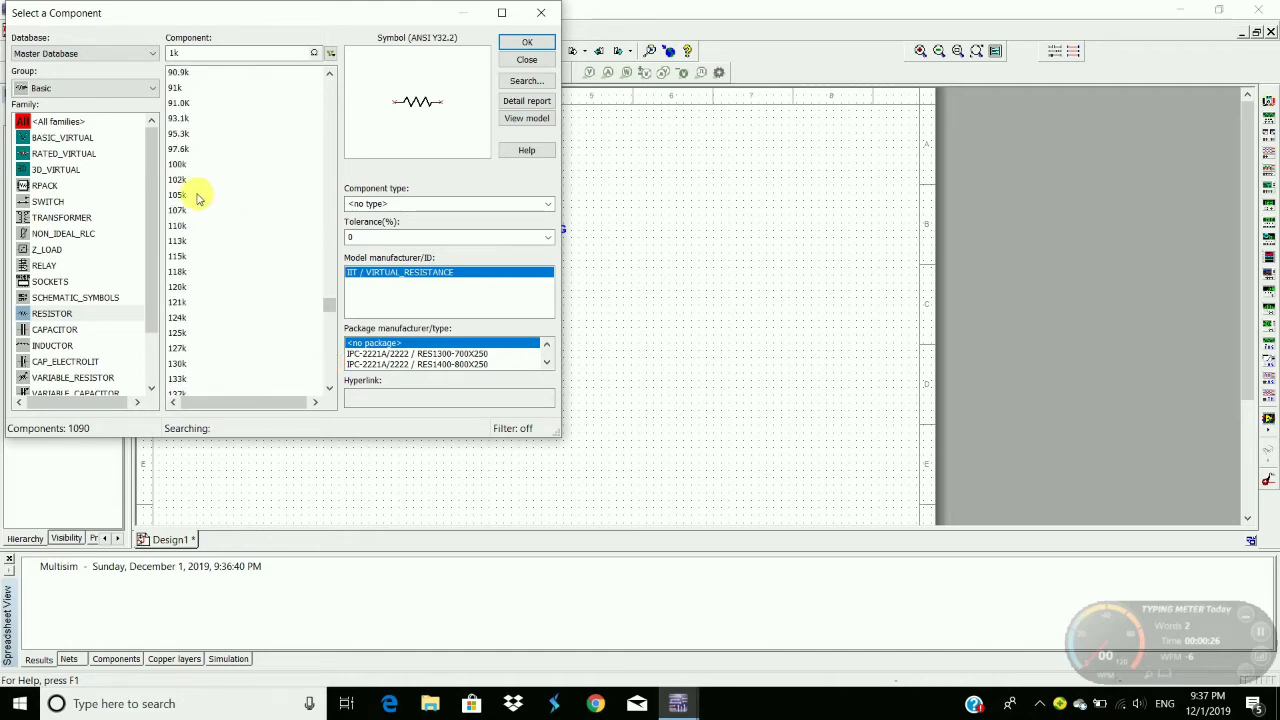
left_click(180, 165)
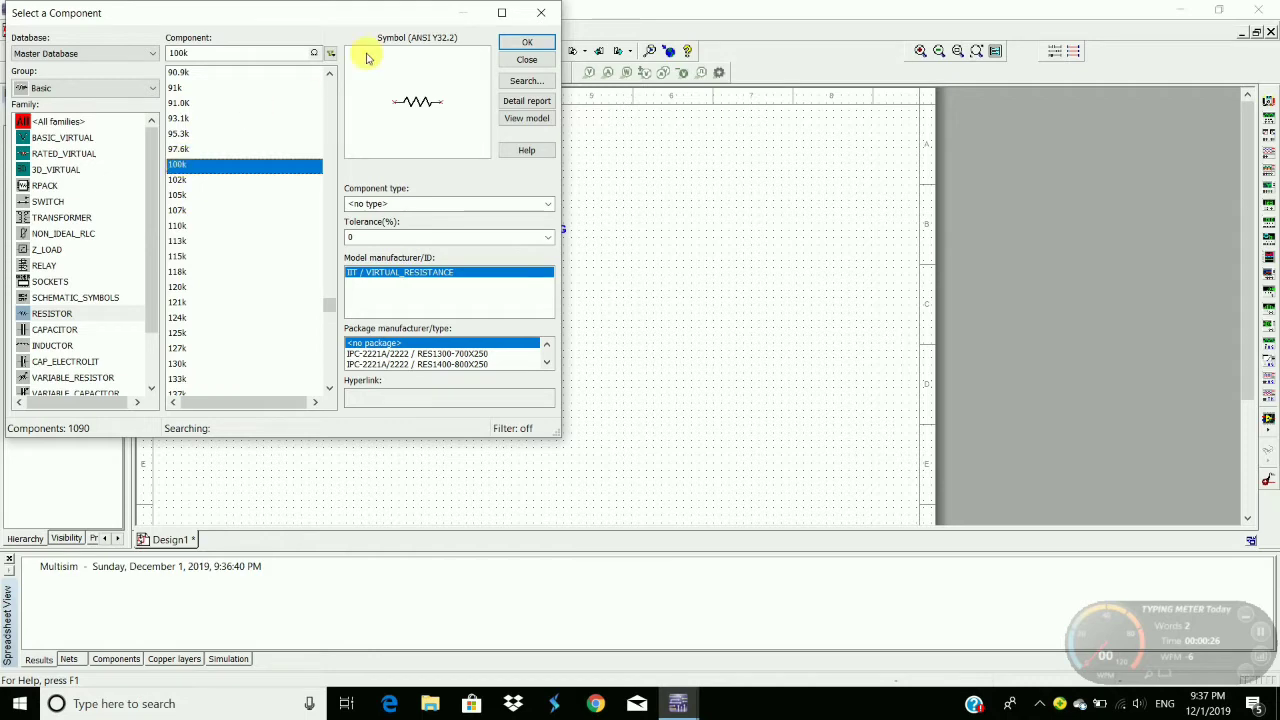
left_click(518, 45)
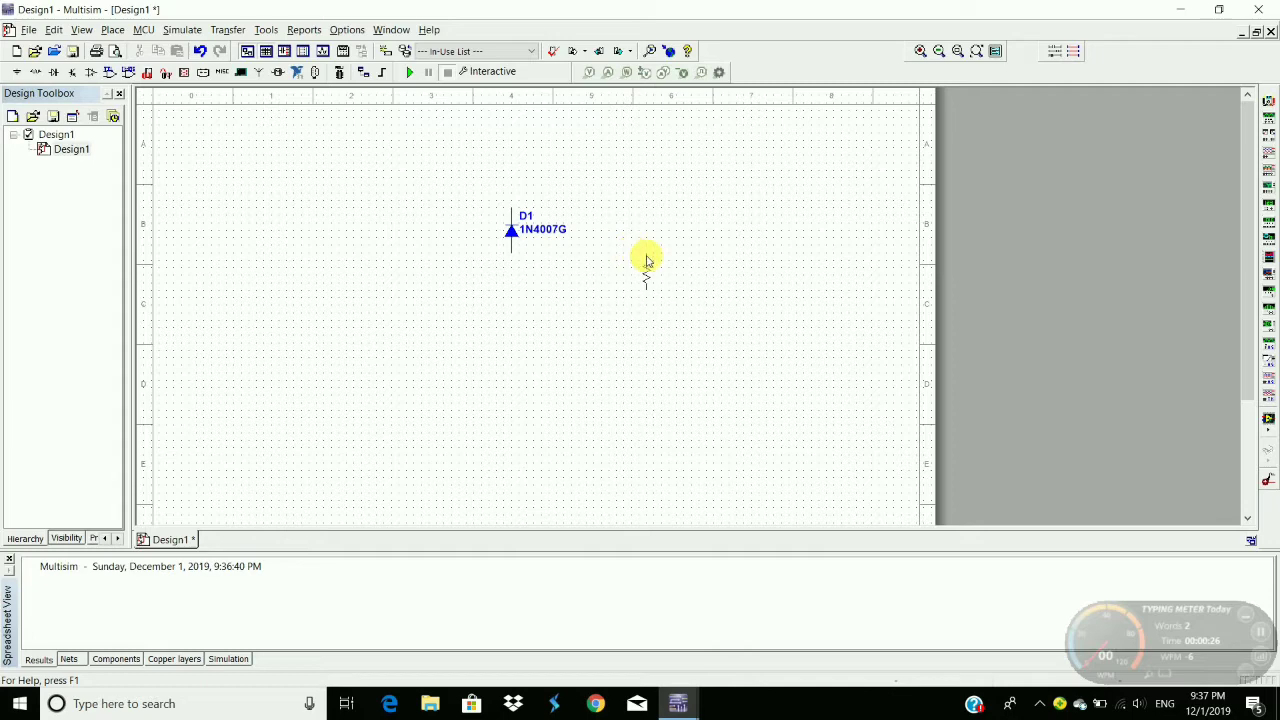
left_click(646, 260)
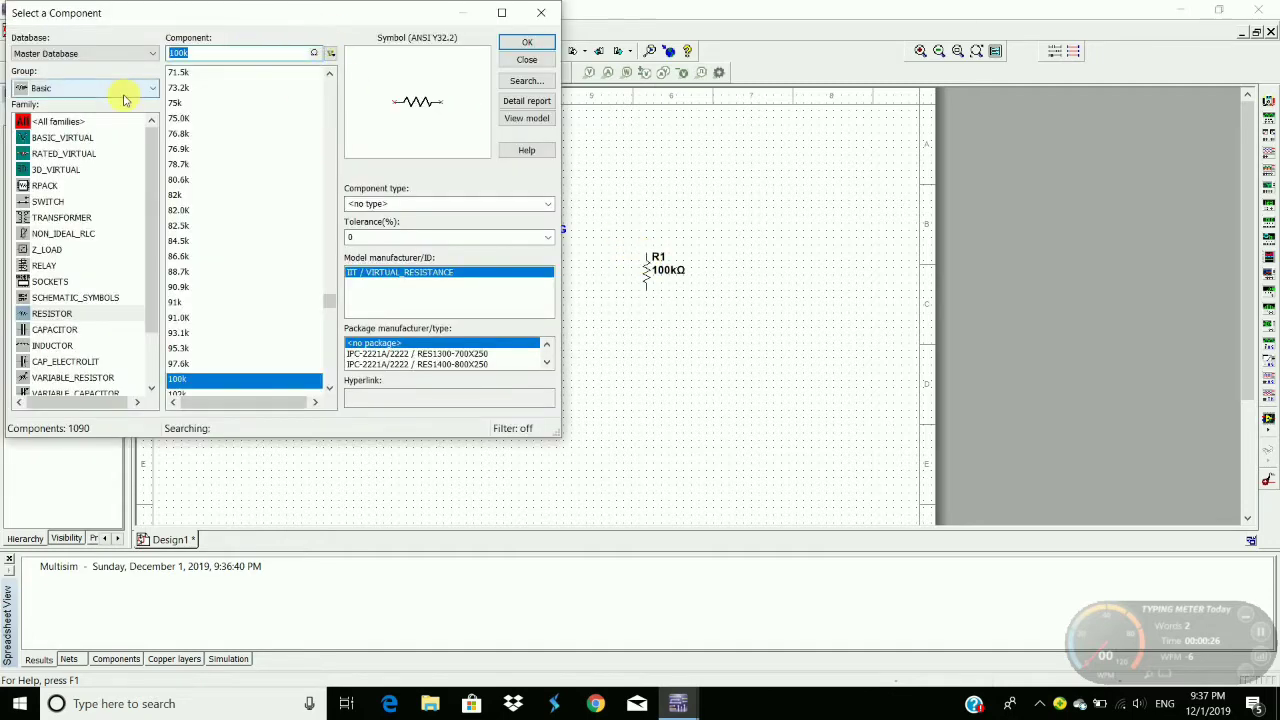
- Place a 1µ capacitor to the left of the diode
left_click(54, 330)
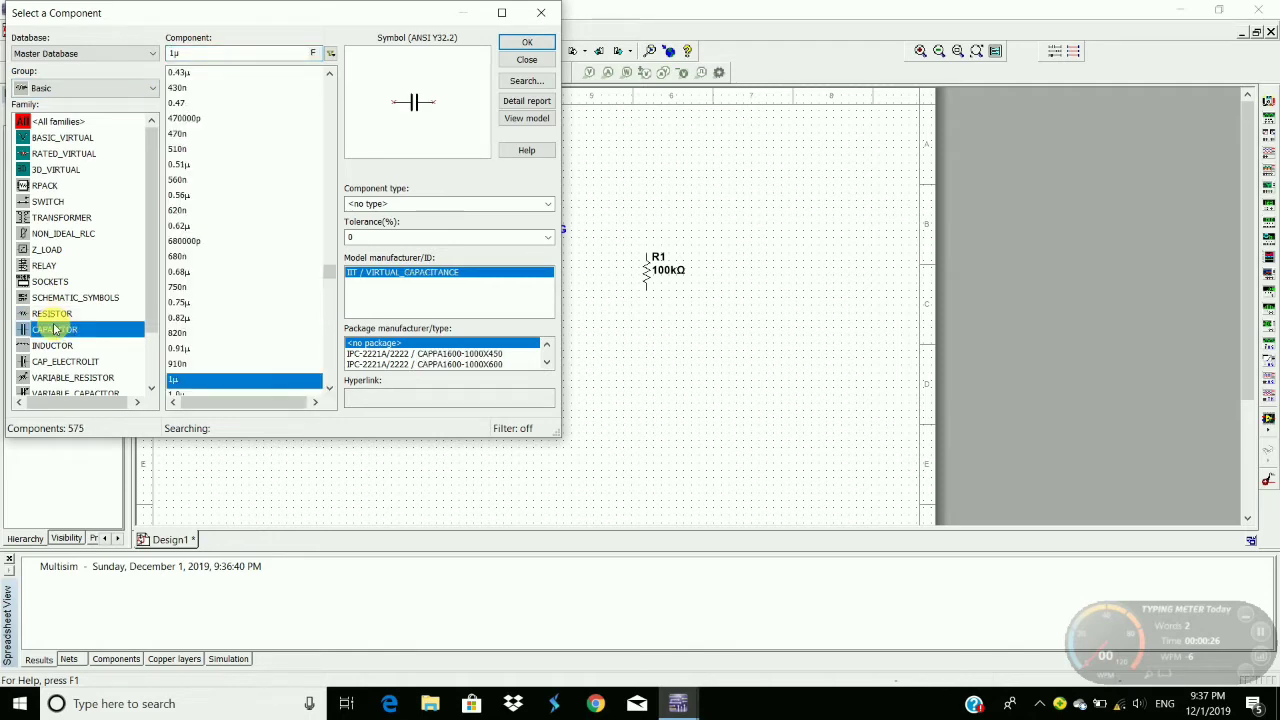
left_click(516, 45)
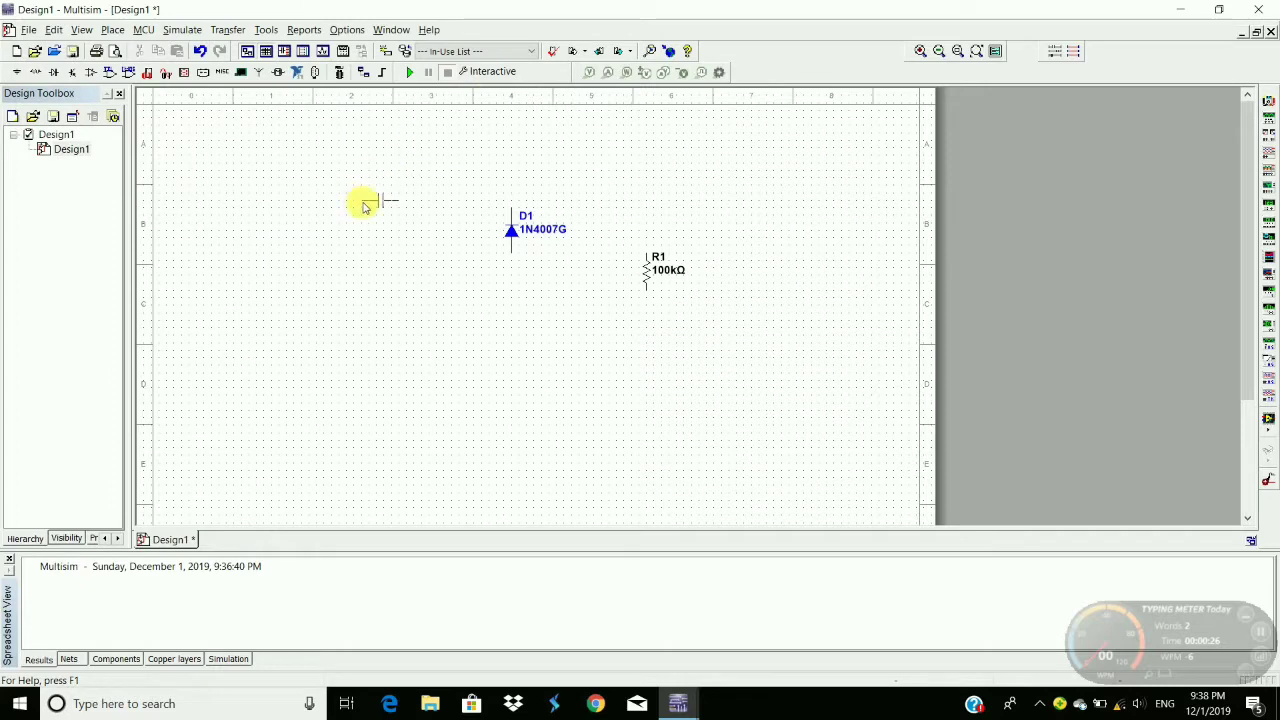
left_click(387, 200)
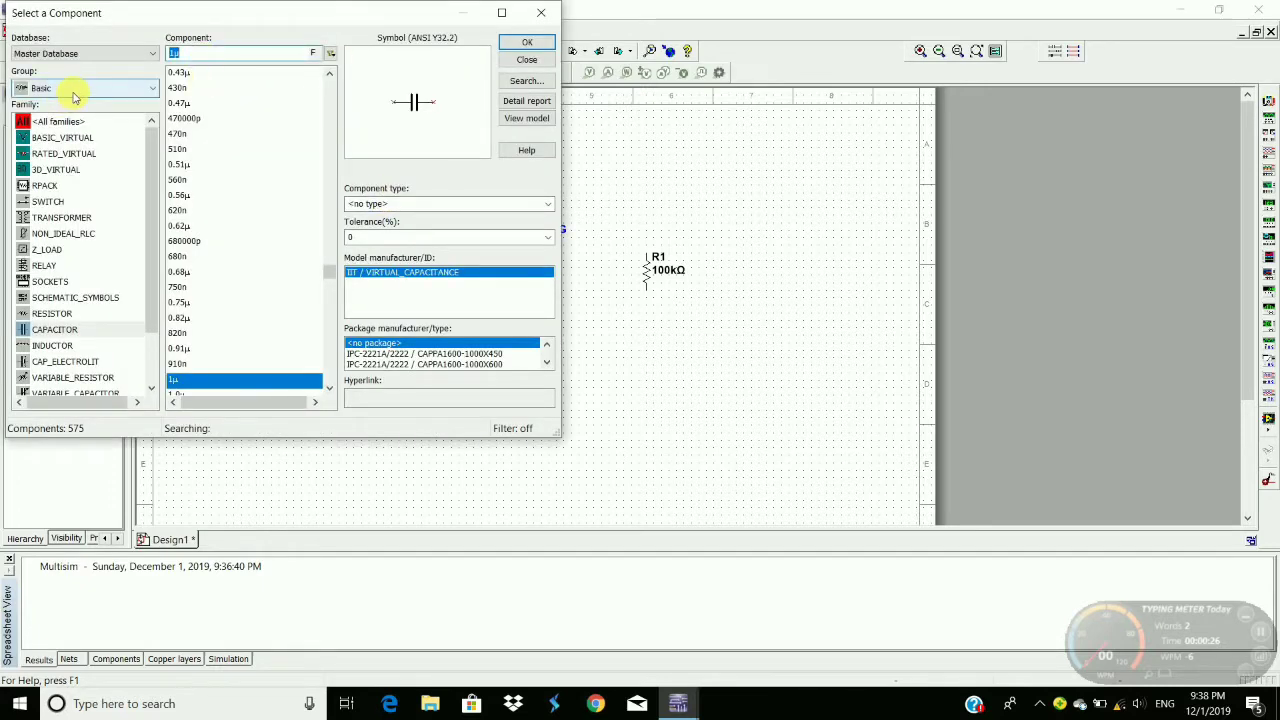
- Place an AC_VOLTAGE source V1 on the left of the schematic
left_click(72, 92)
left_click(71, 122)
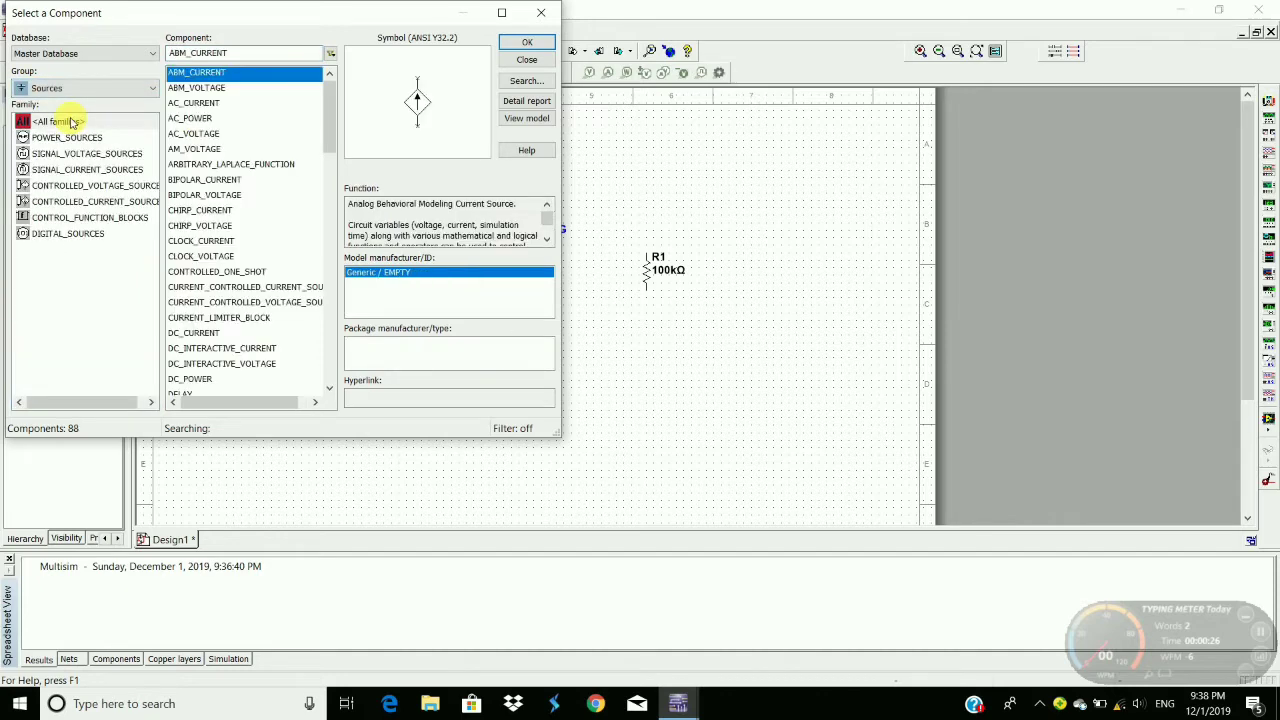
left_click(64, 155)
left_click(212, 73)
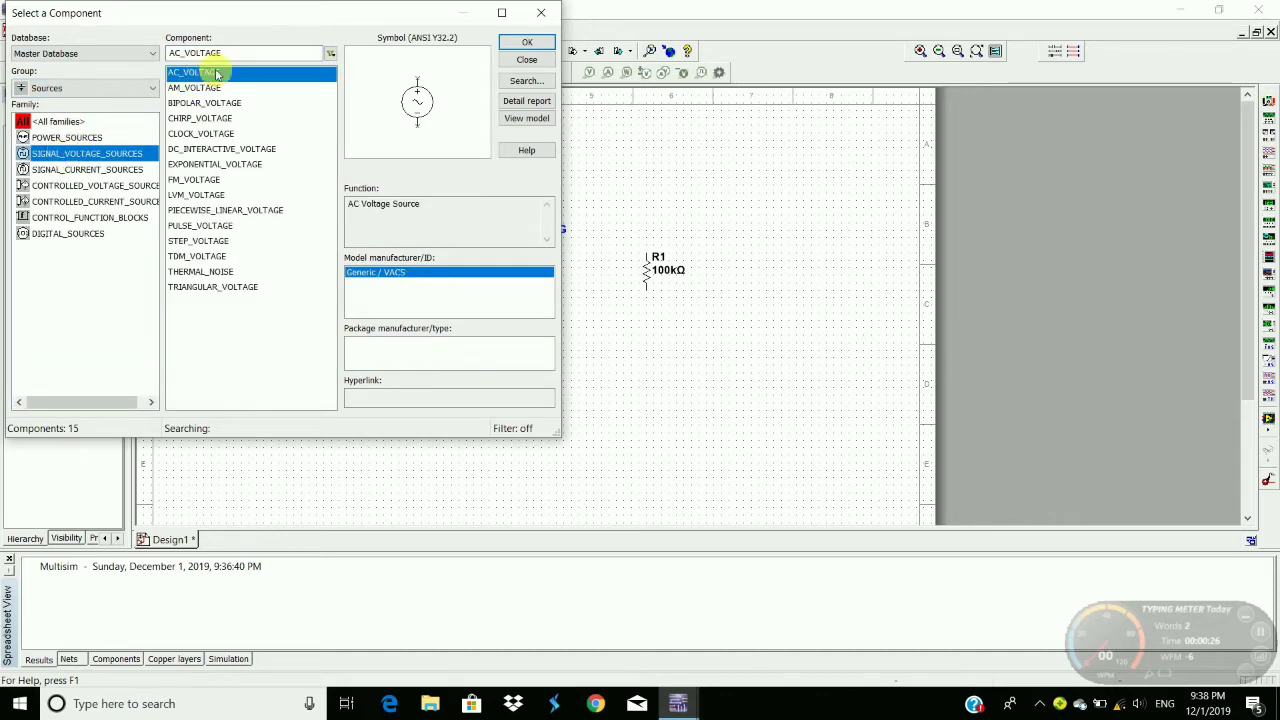
left_click(548, 47)
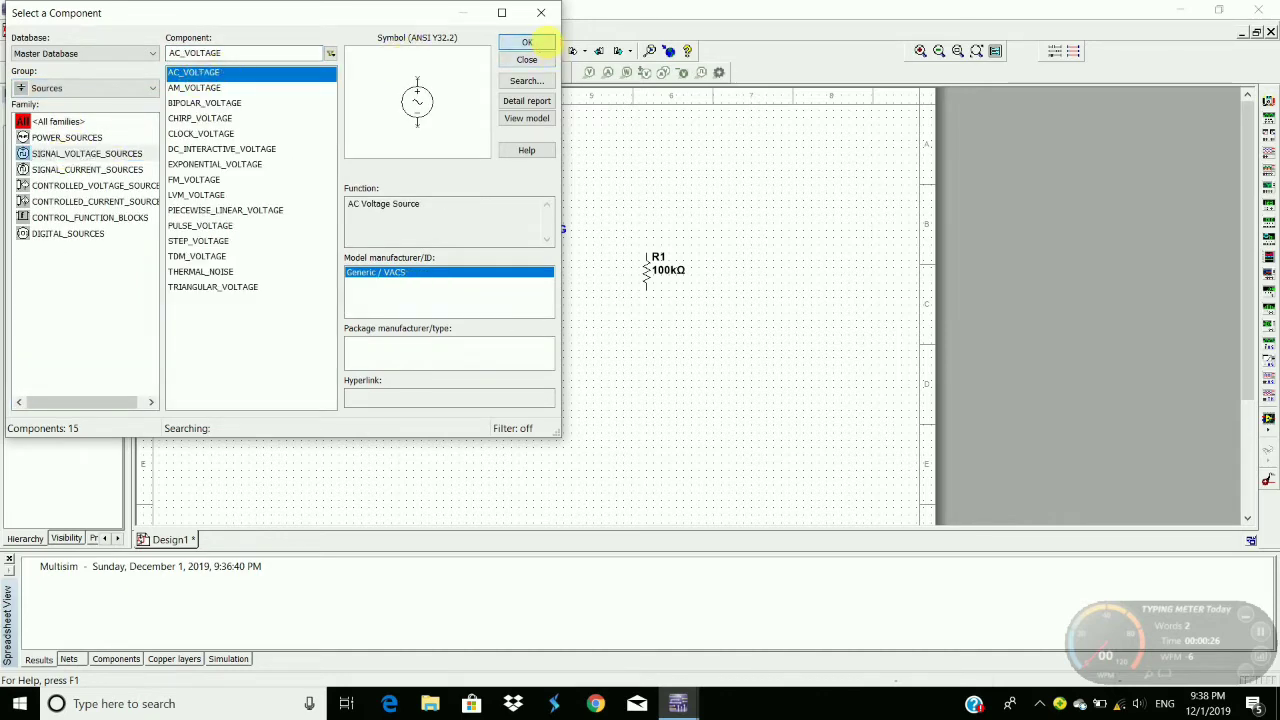
left_click(333, 310)
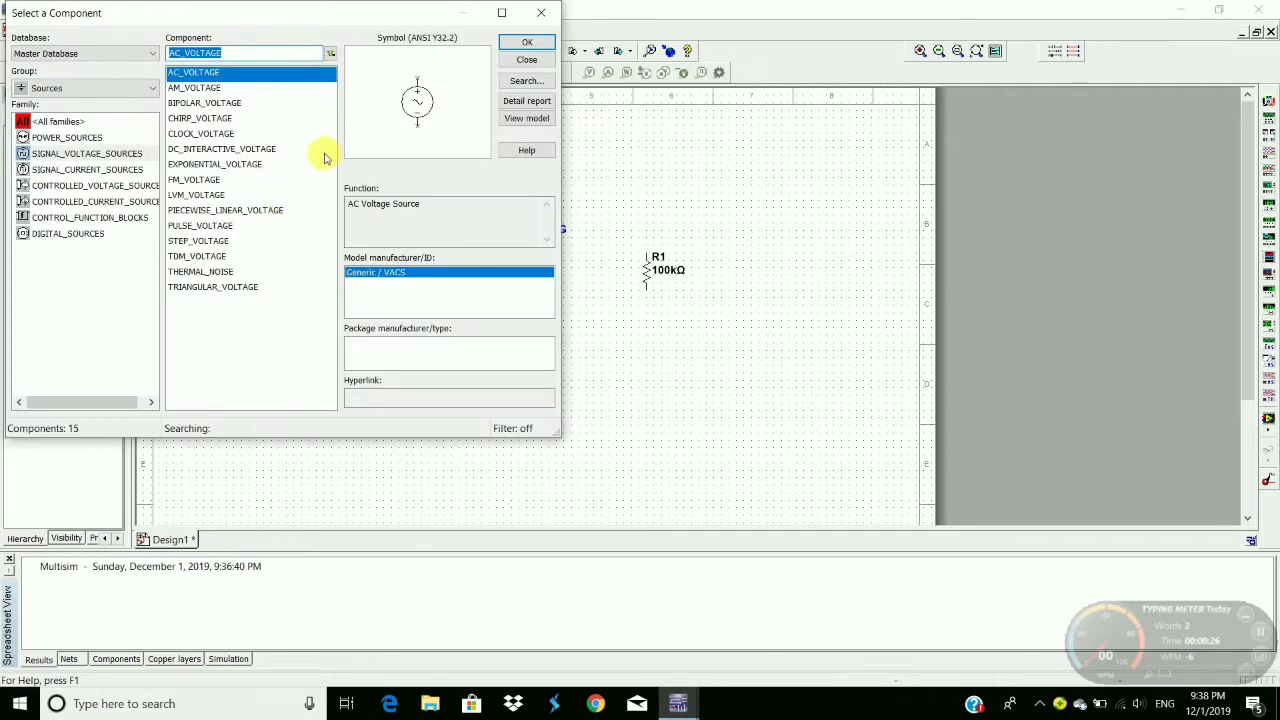
- Place a DC_INTERACTIVE_VOLTAGE source just below the diode
left_click(266, 150)
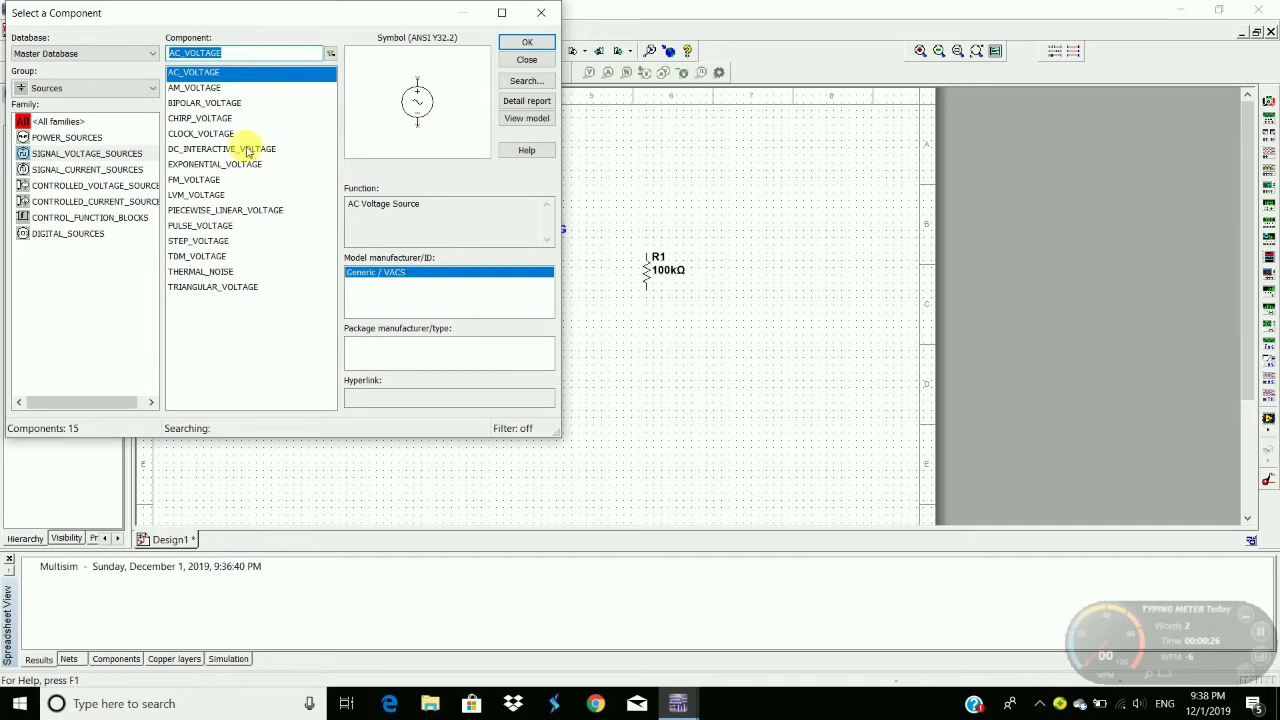
left_click(246, 150)
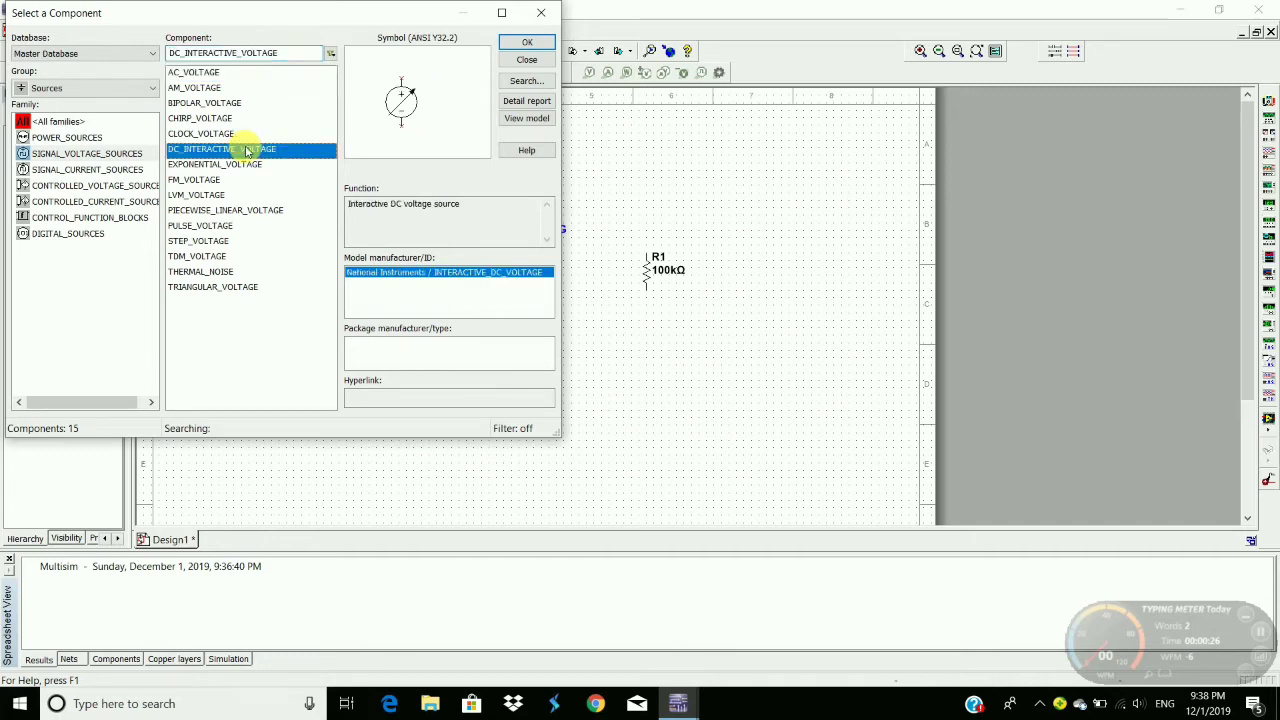
left_click(512, 47)
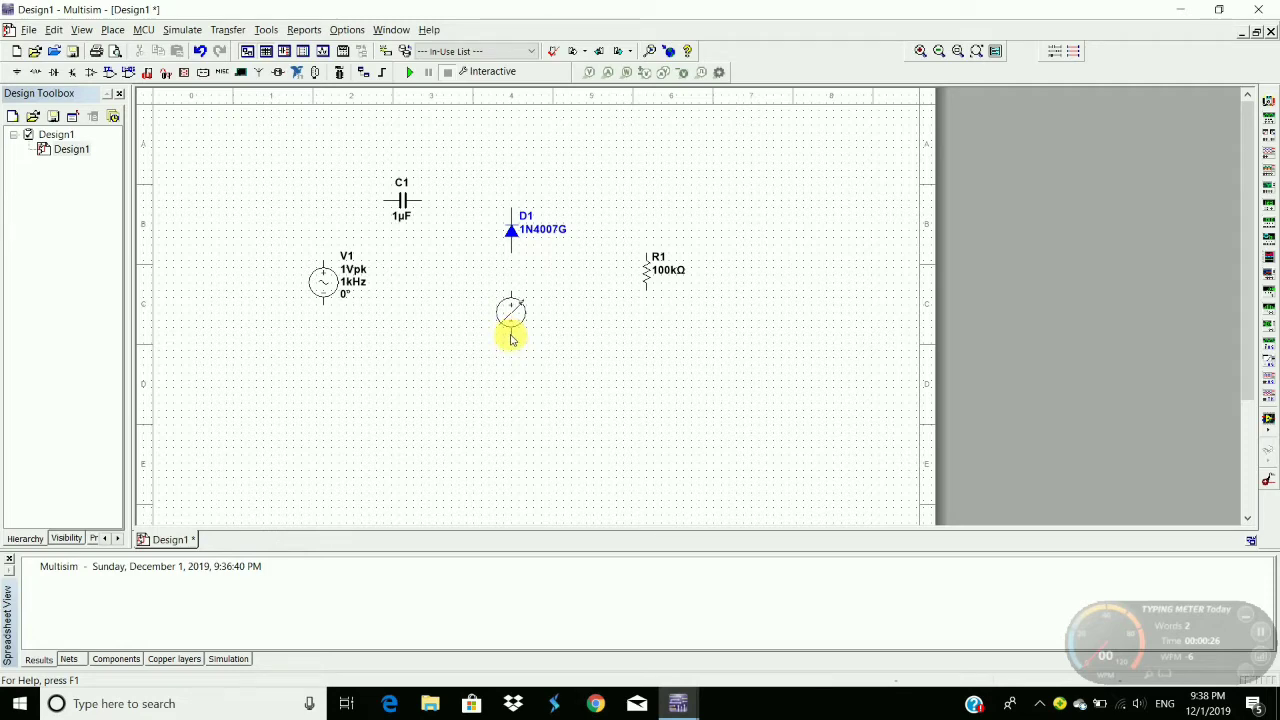
left_click(511, 342)
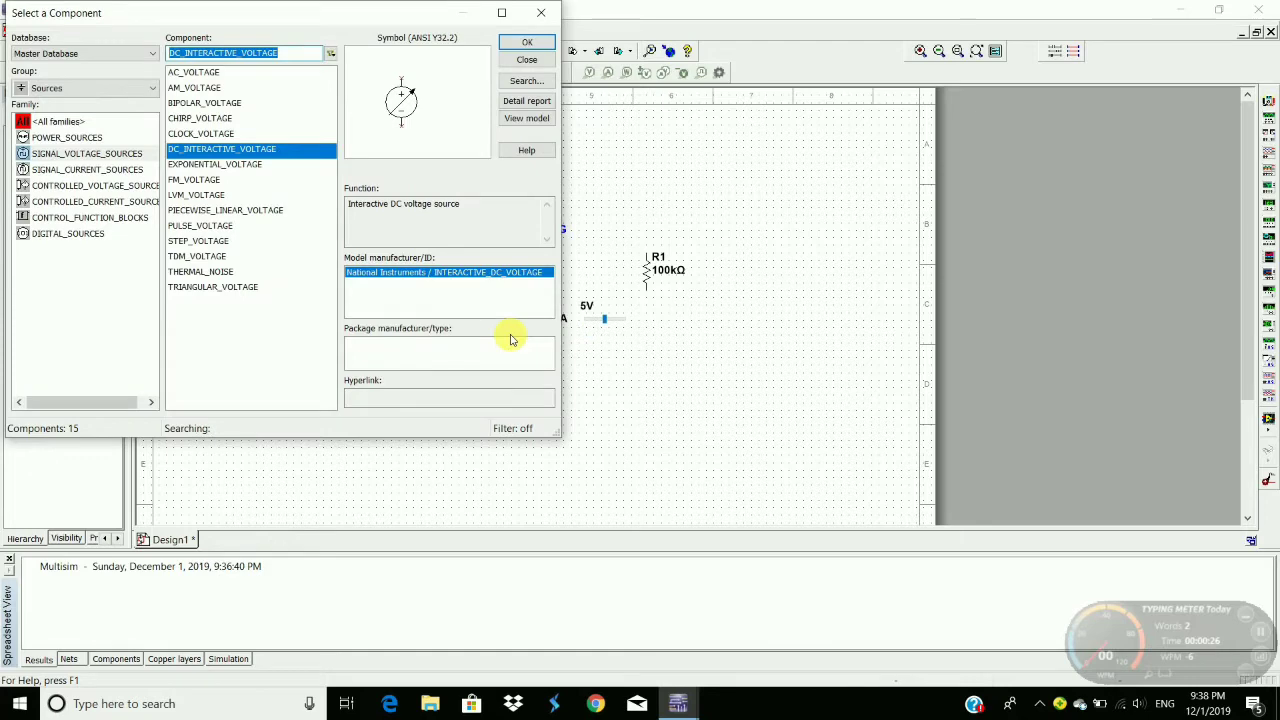
- Place a GROUND symbol beneath V2 and close the component chooser
left_click(74, 124)
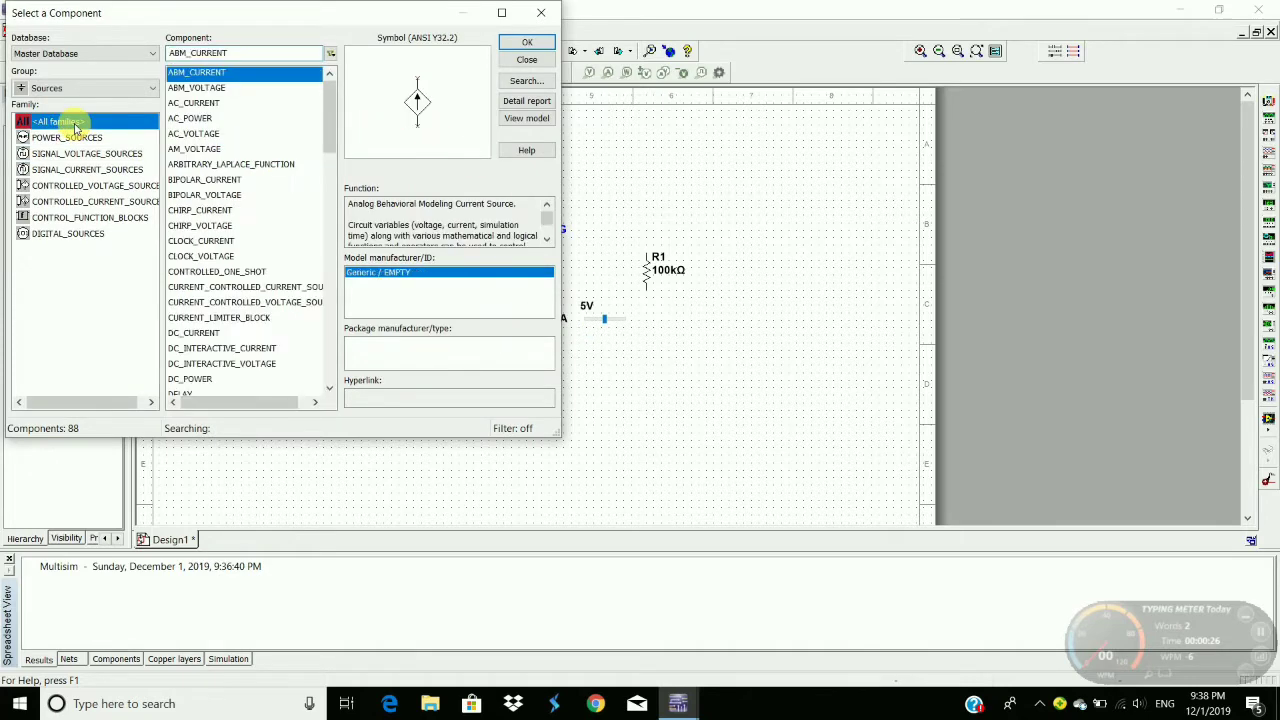
scroll(325, 238, "down", 7)
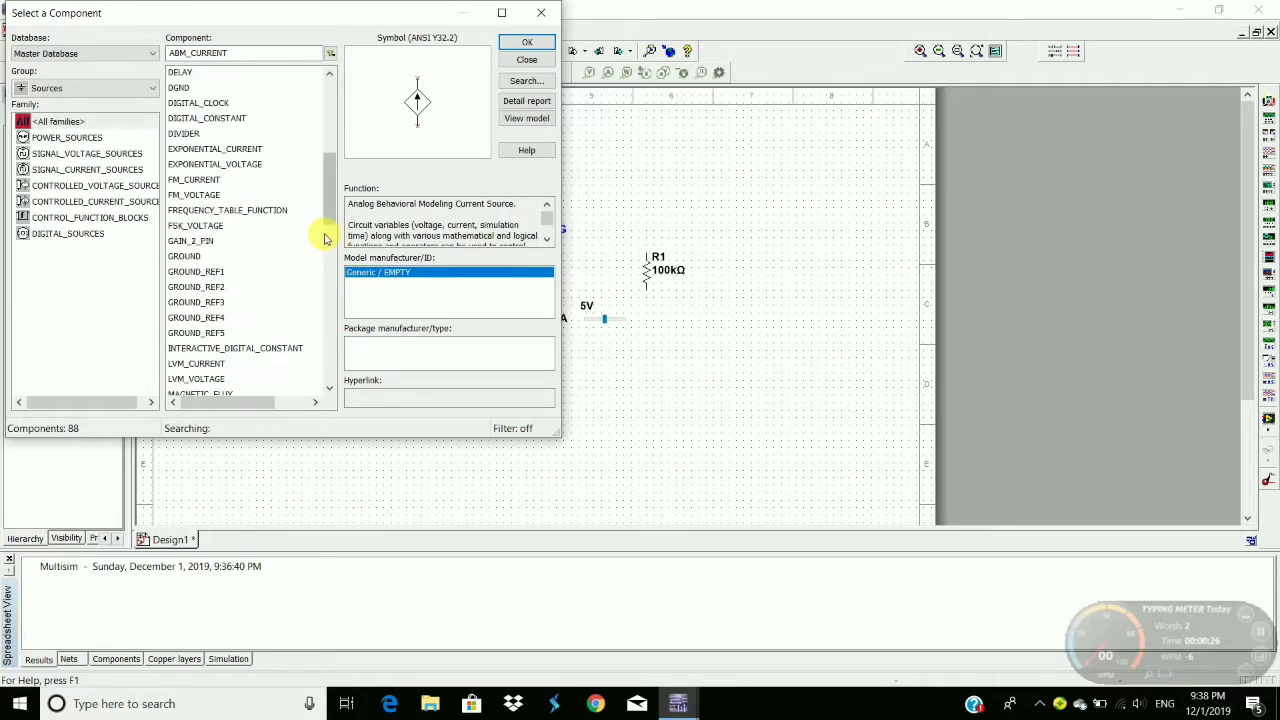
left_click(184, 257)
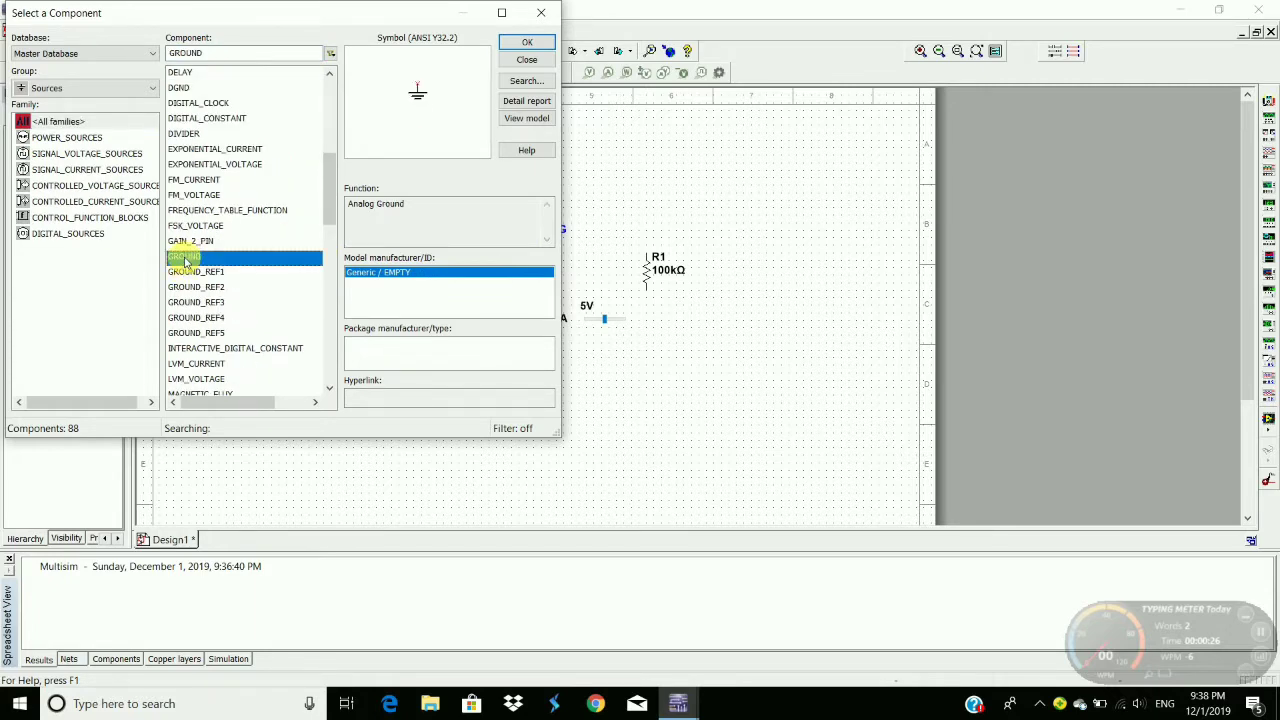
left_click(528, 46)
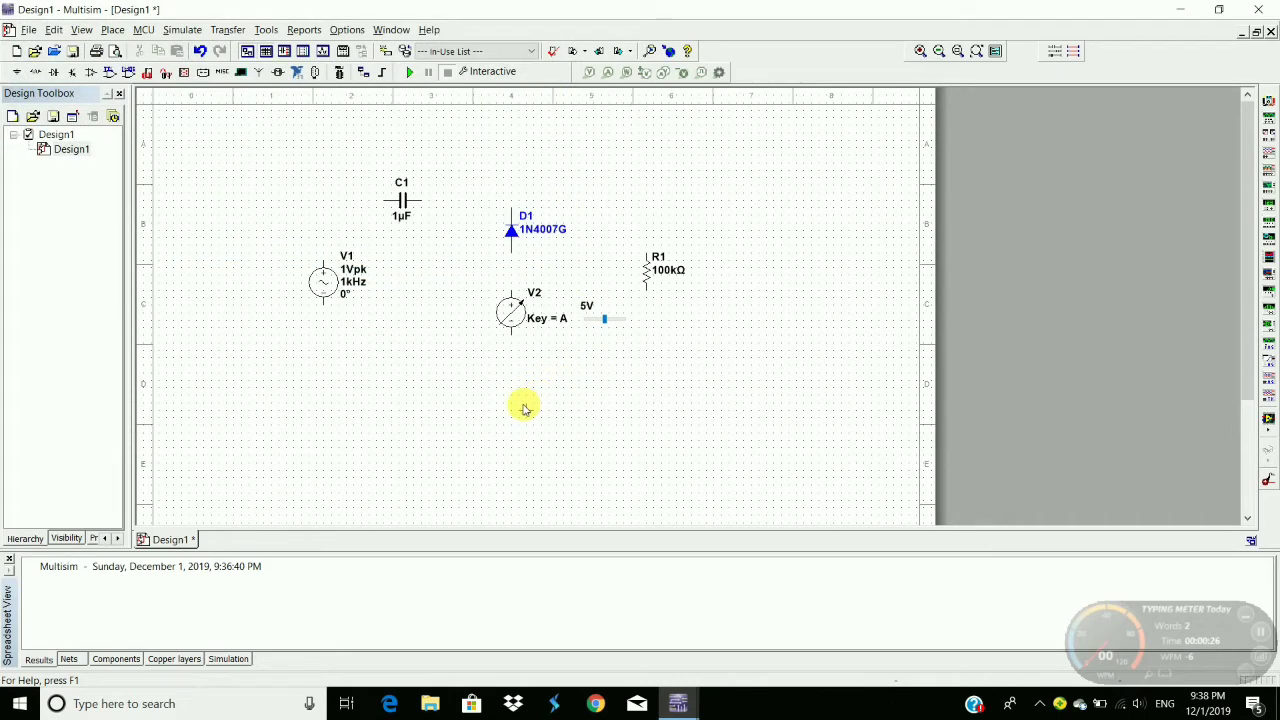
left_click(512, 424)
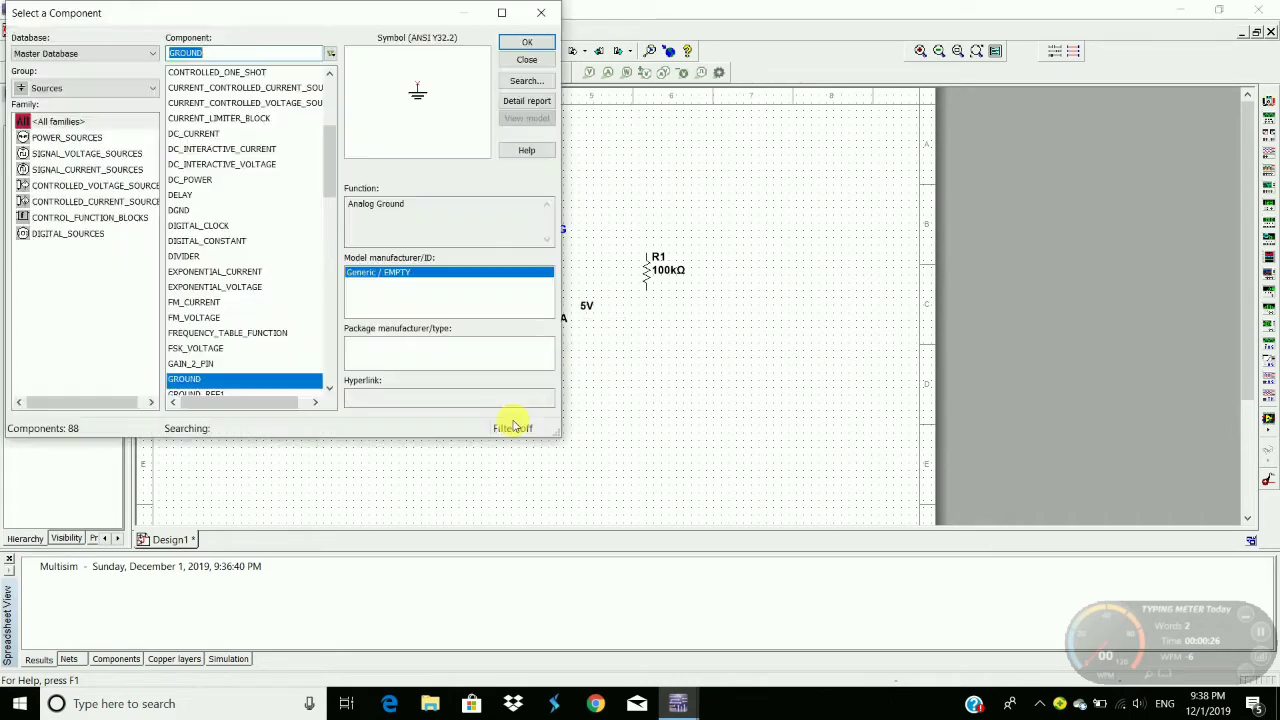
left_click(540, 12)
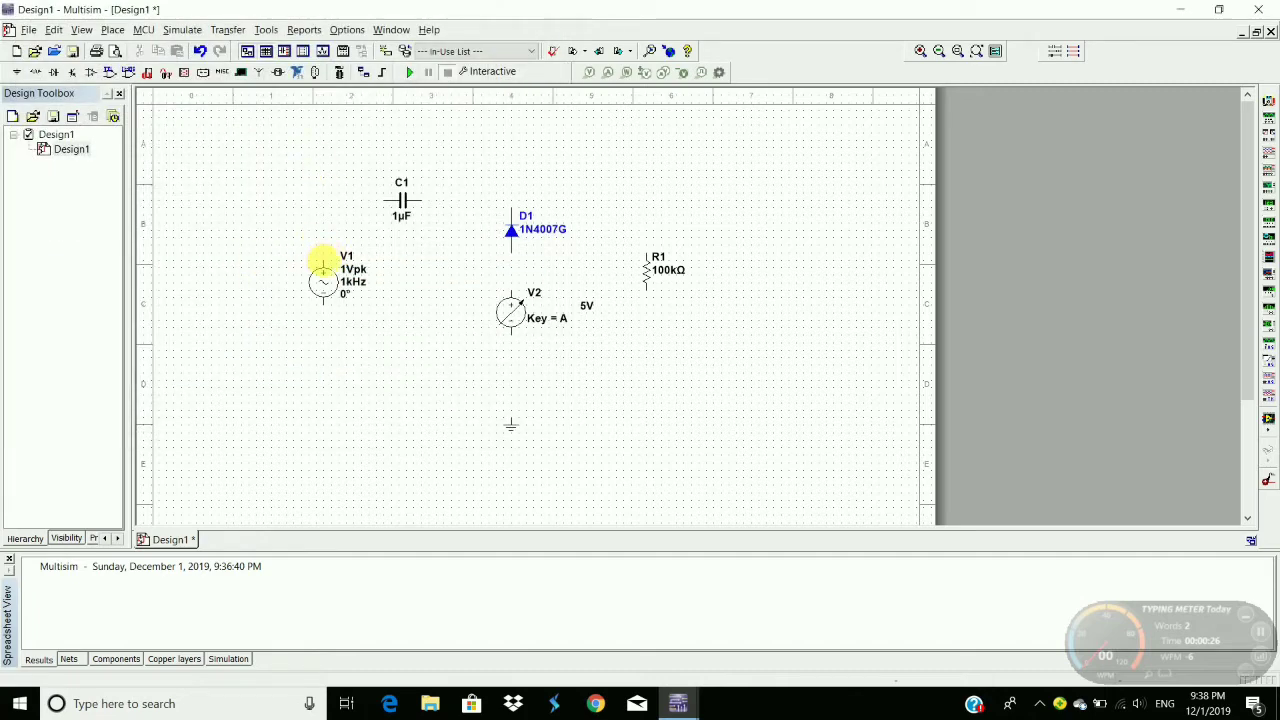
left_click(323, 265)
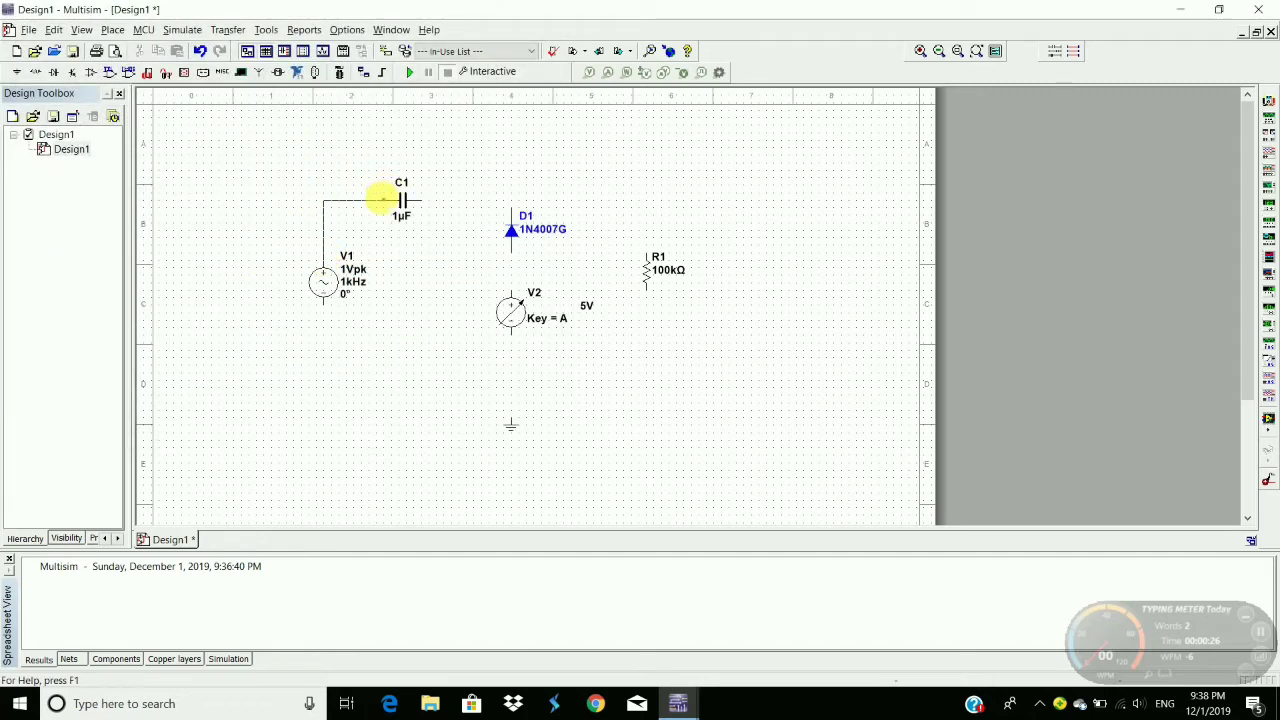
- Wire V1 to C1, C1 to D1's top, D1's bottom to V2, and V2 to ground
left_click(405, 201)
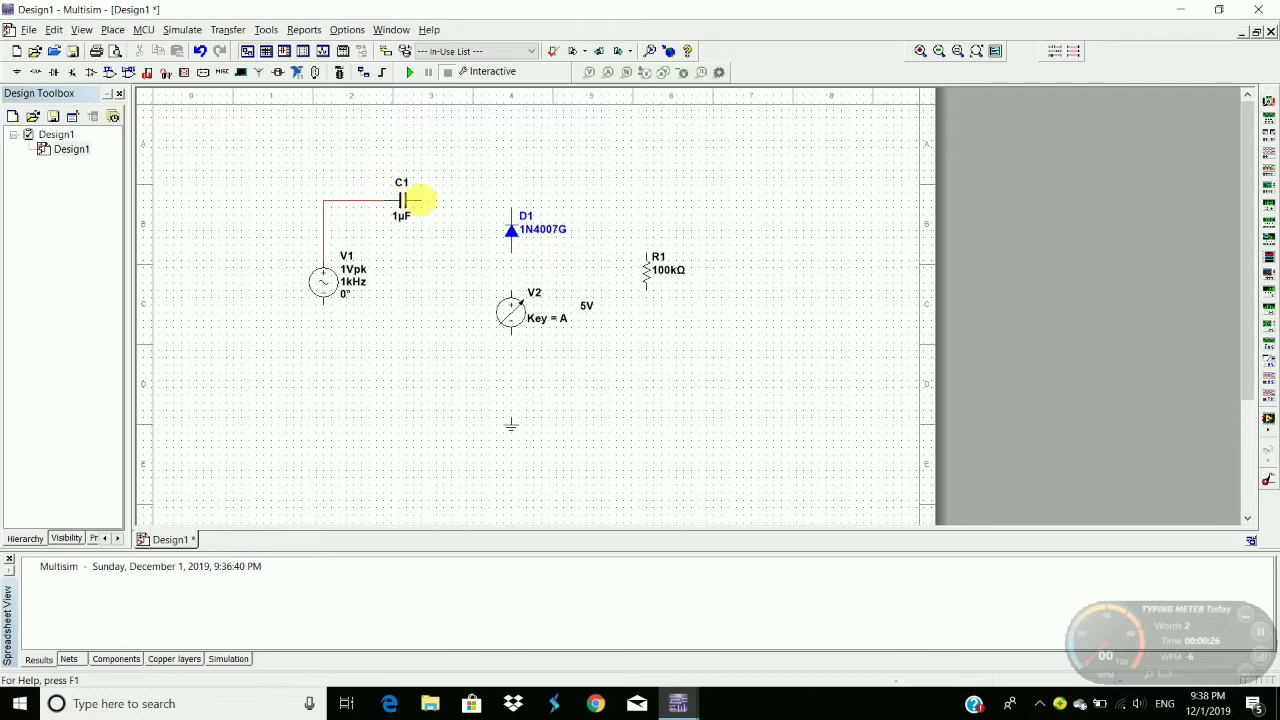
left_click(417, 201)
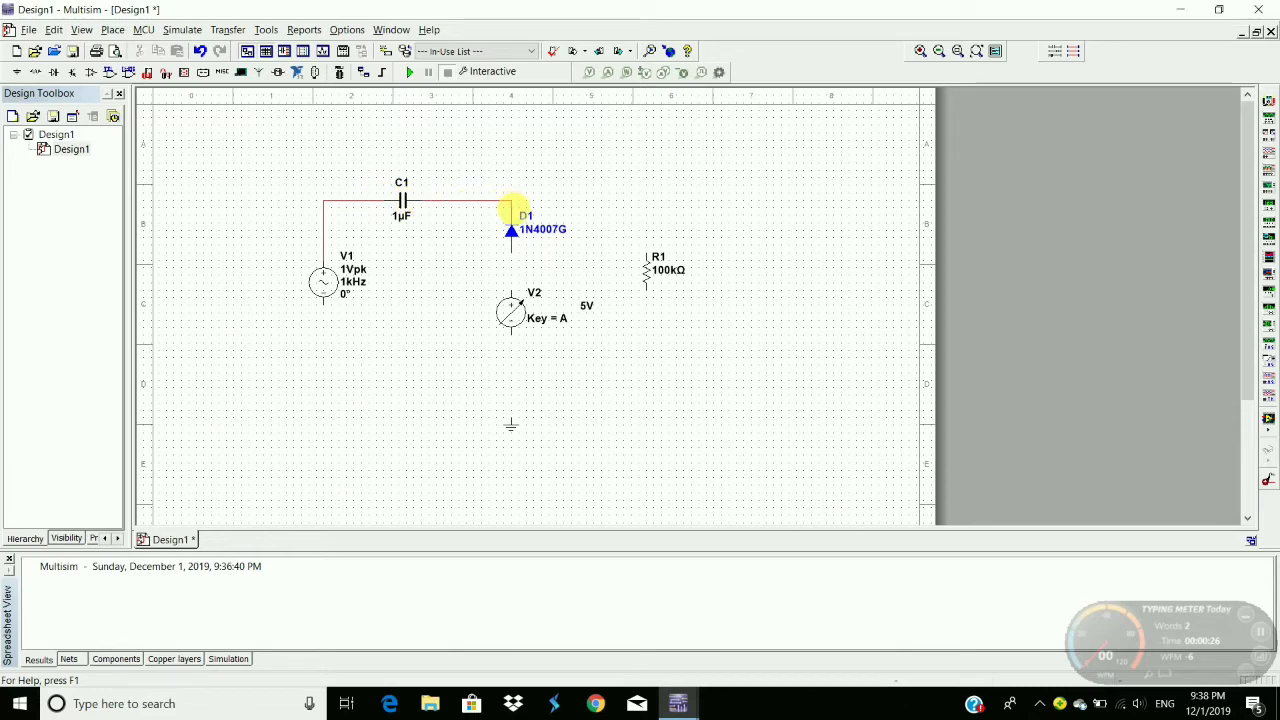
left_click(511, 206)
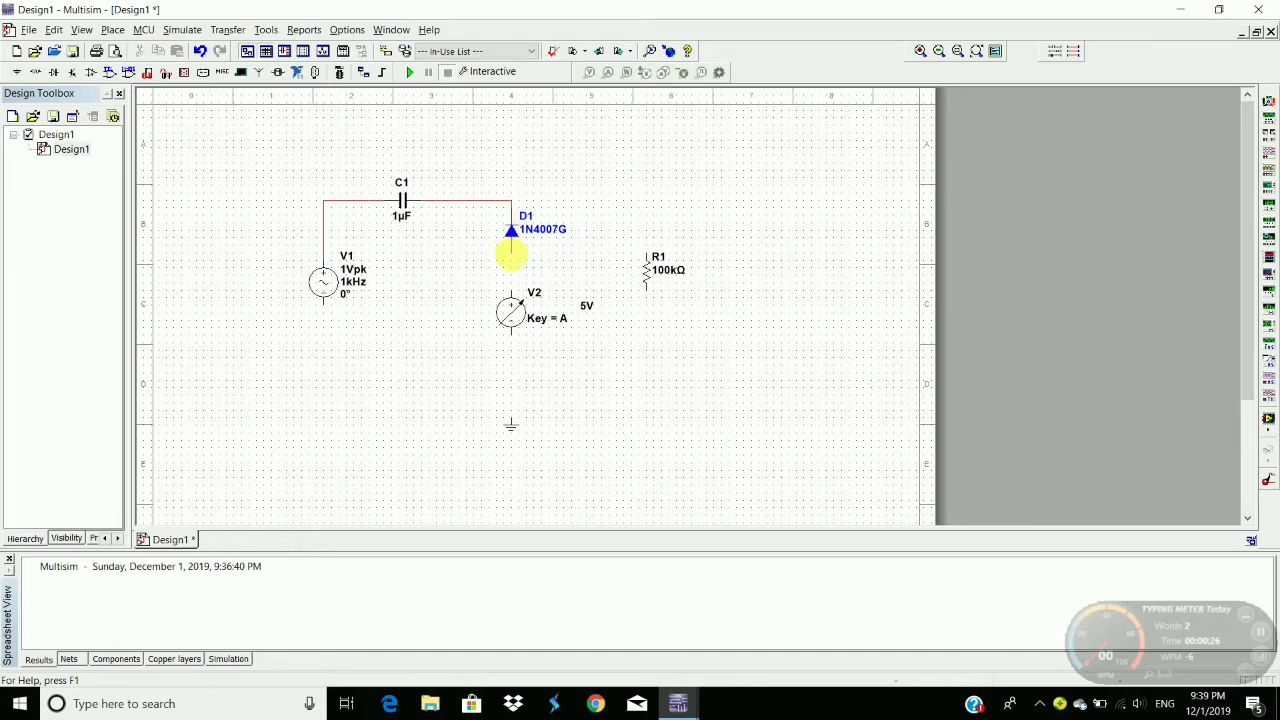
left_click(510, 252)
left_click(510, 292)
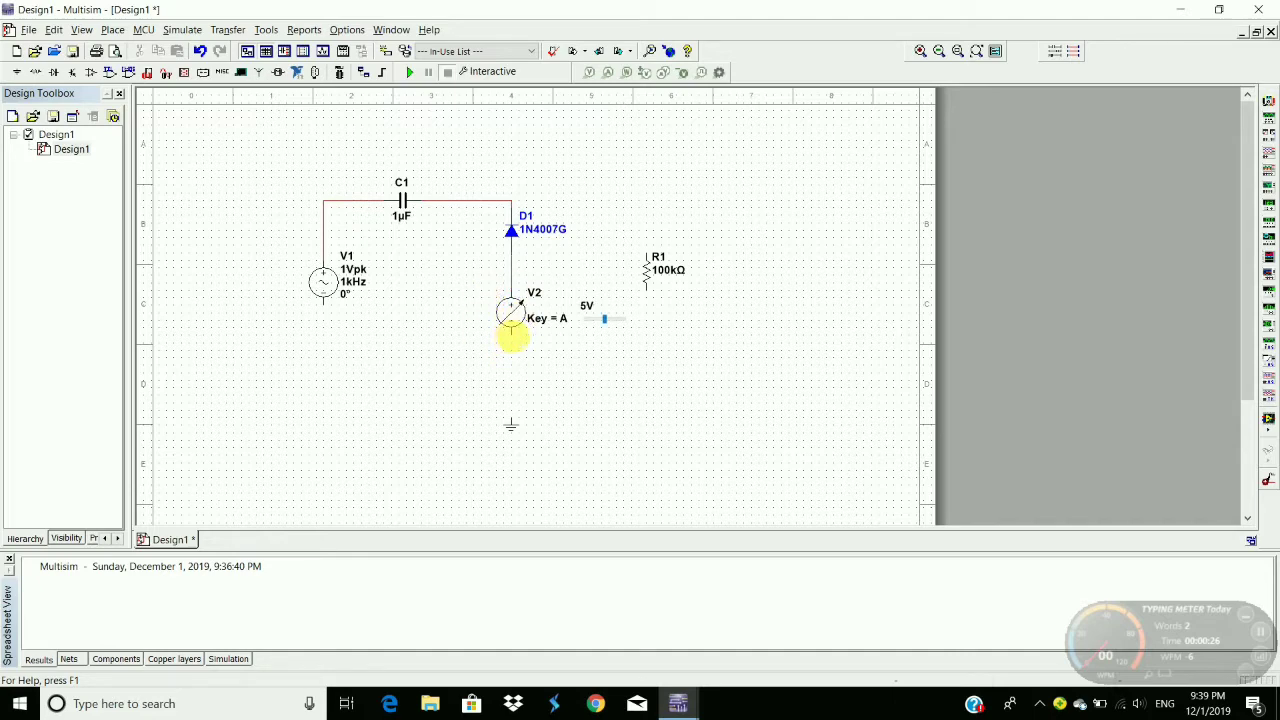
left_click(511, 336)
left_click(511, 420)
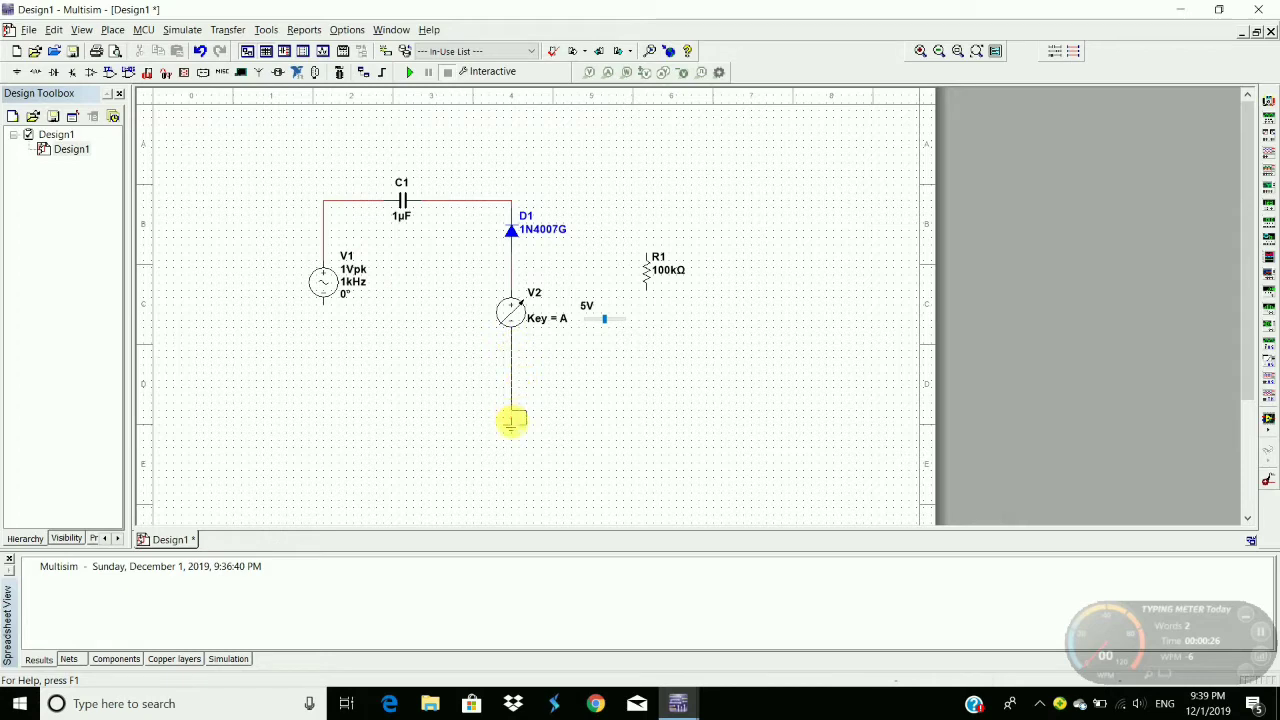
- Wire V1's bottom and R1's bottom to ground, and R1's top to D1's top node
left_click(323, 305)
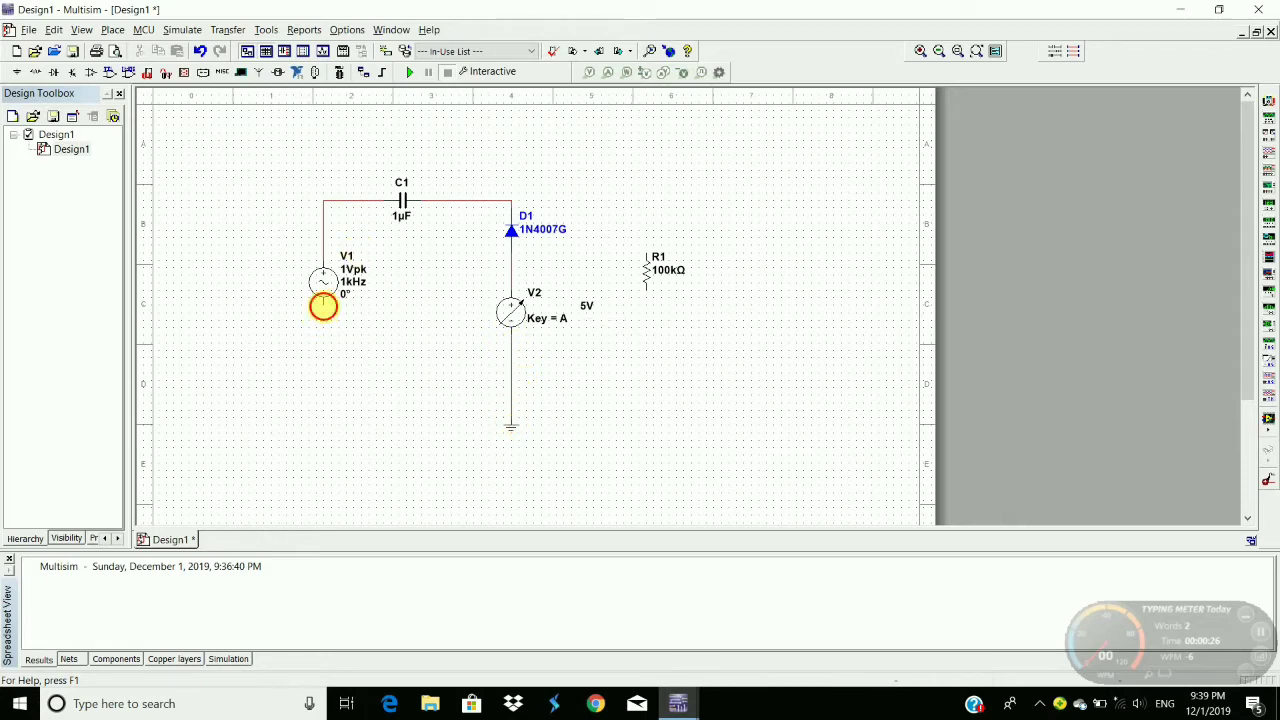
left_click(511, 410)
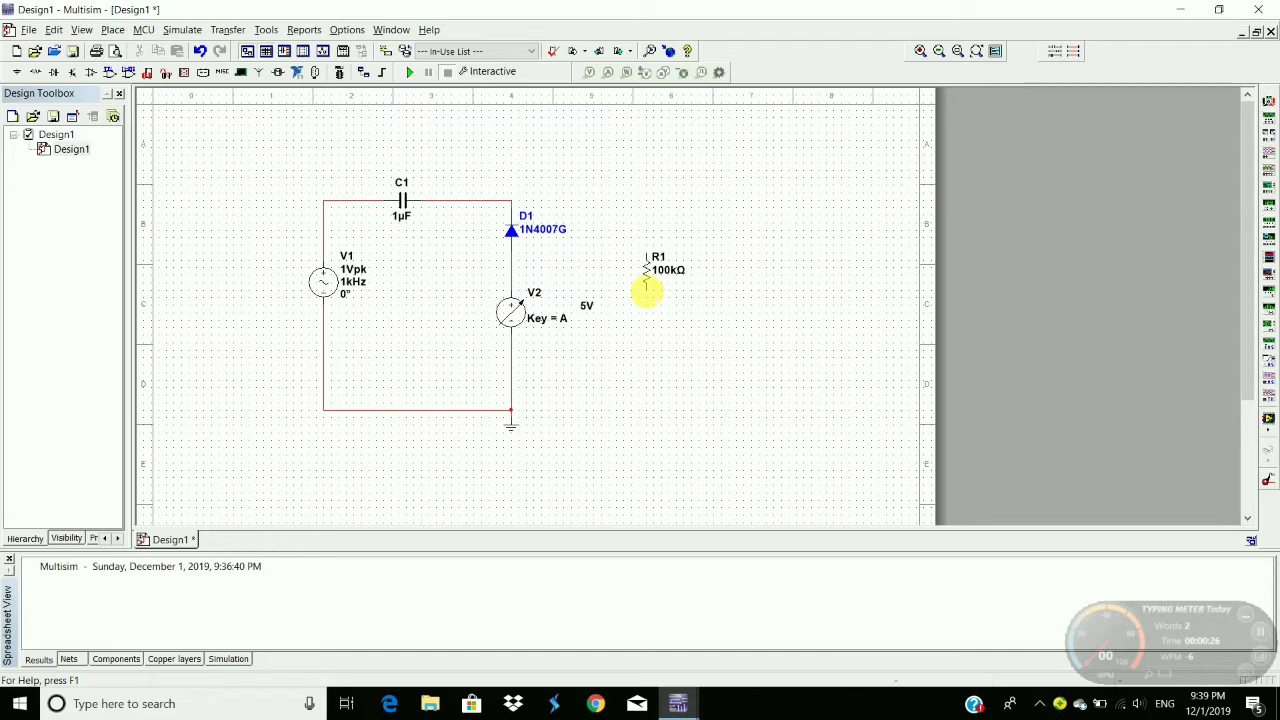
left_click(646, 286)
left_click(508, 404)
left_click(511, 410)
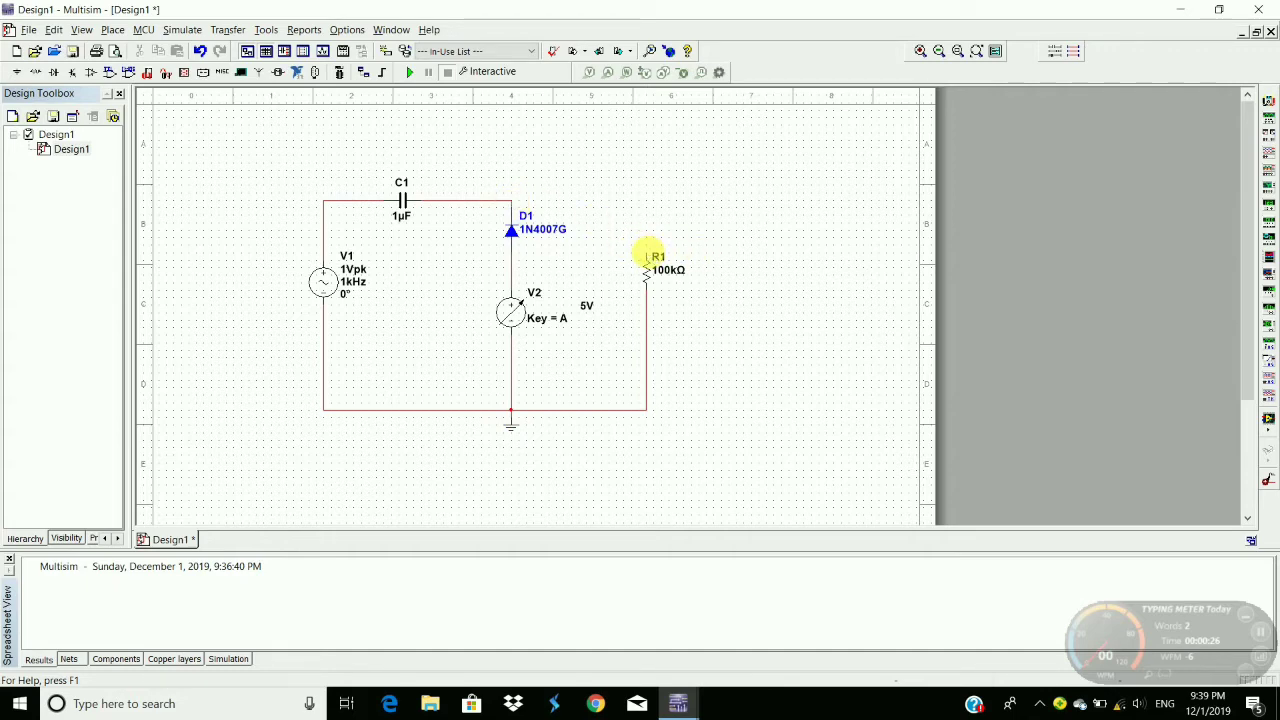
left_click(648, 255)
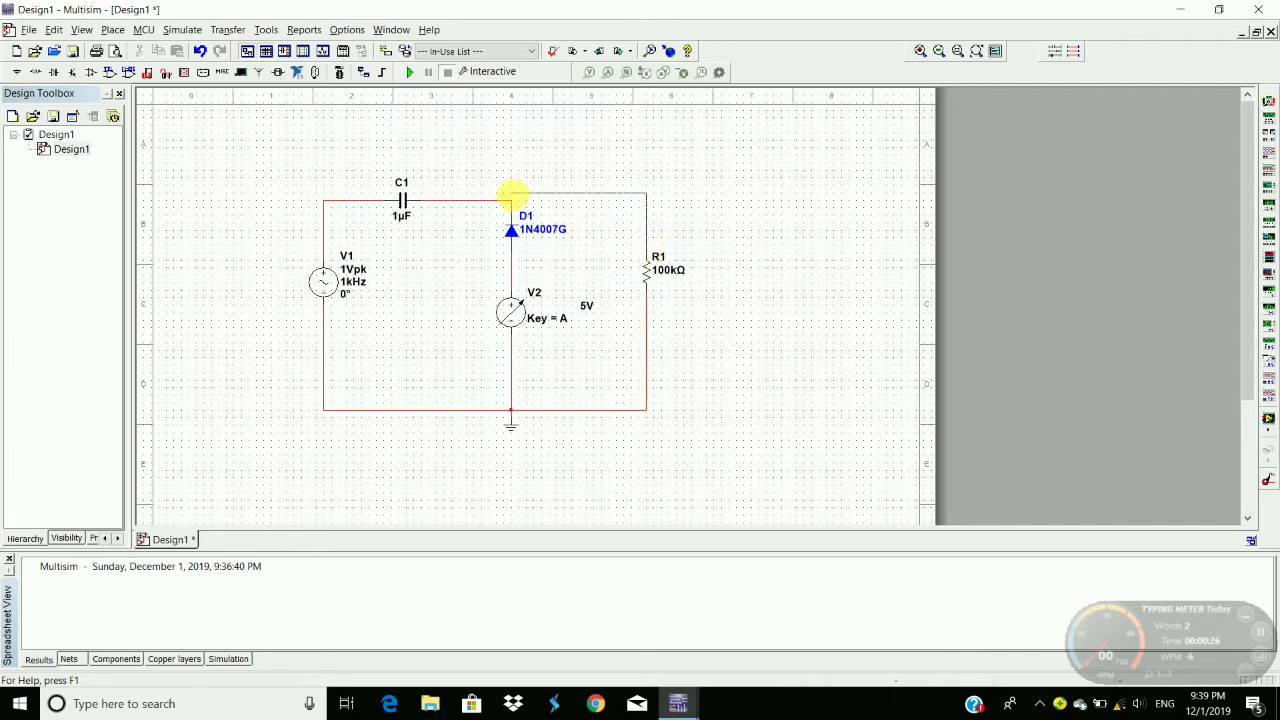
left_click(511, 199)
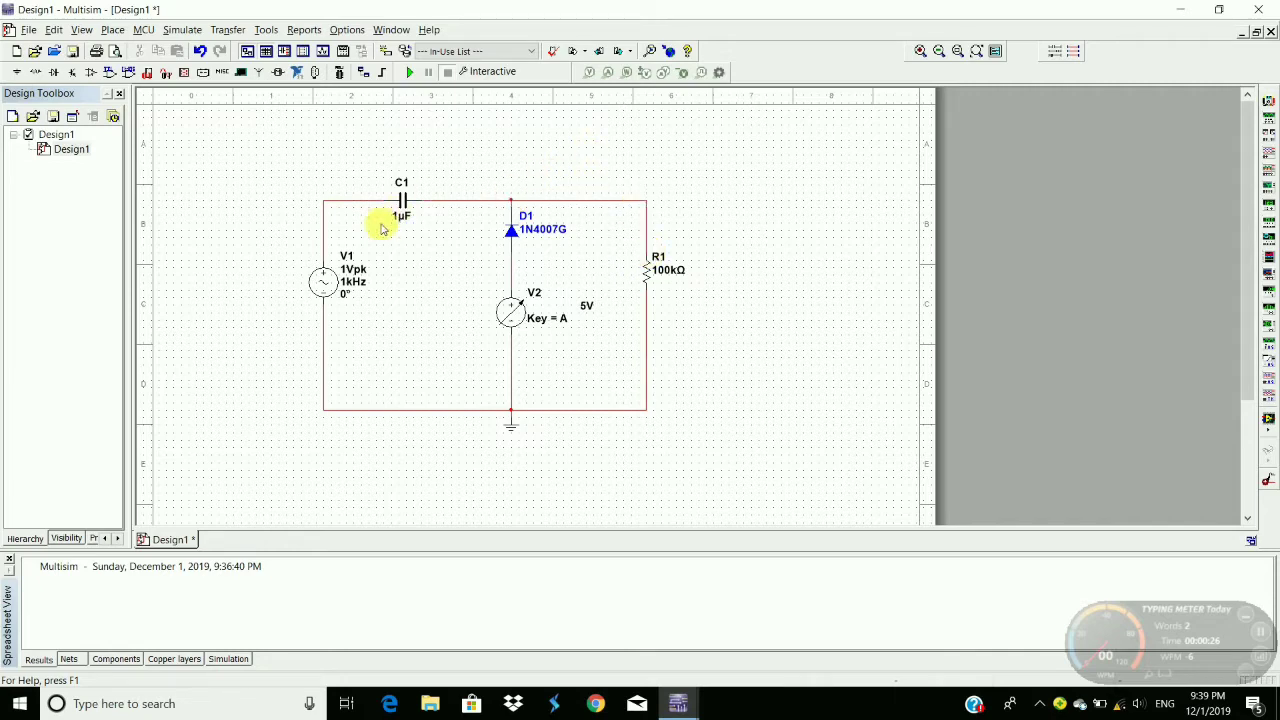
- Change V2's maximum value from 10 V to 20 V
double_click(510, 306)
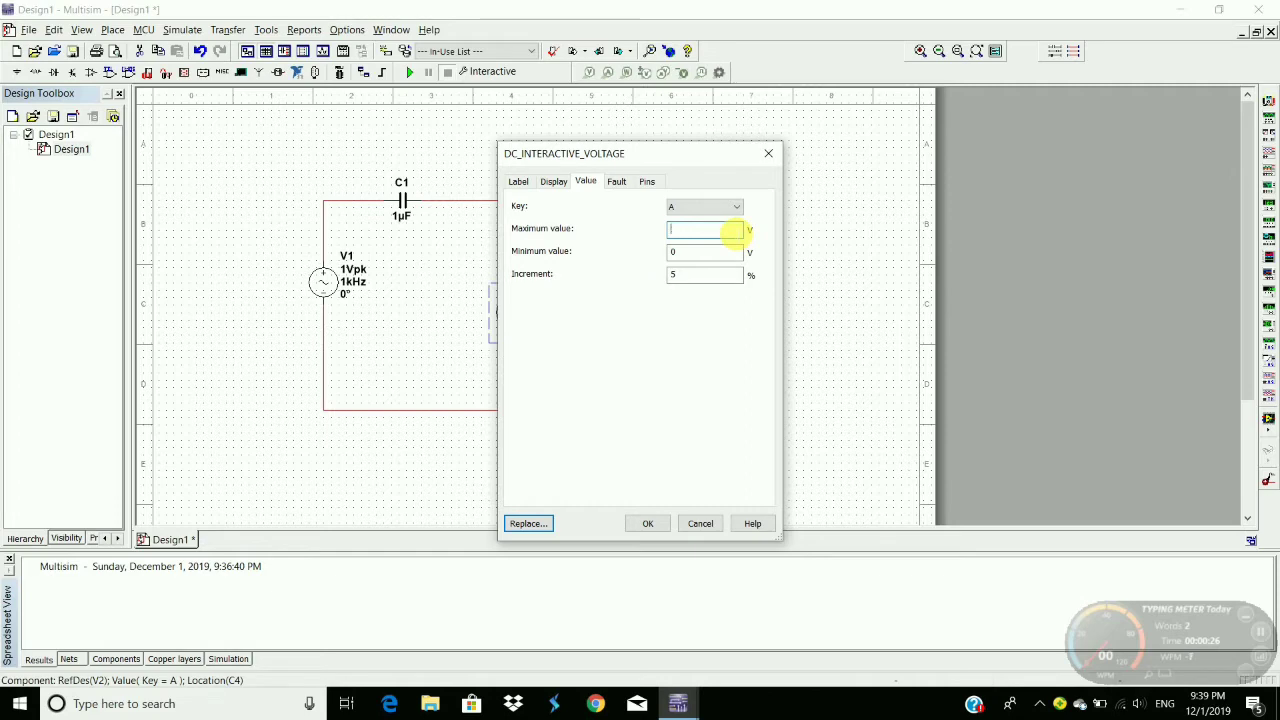
type("20")
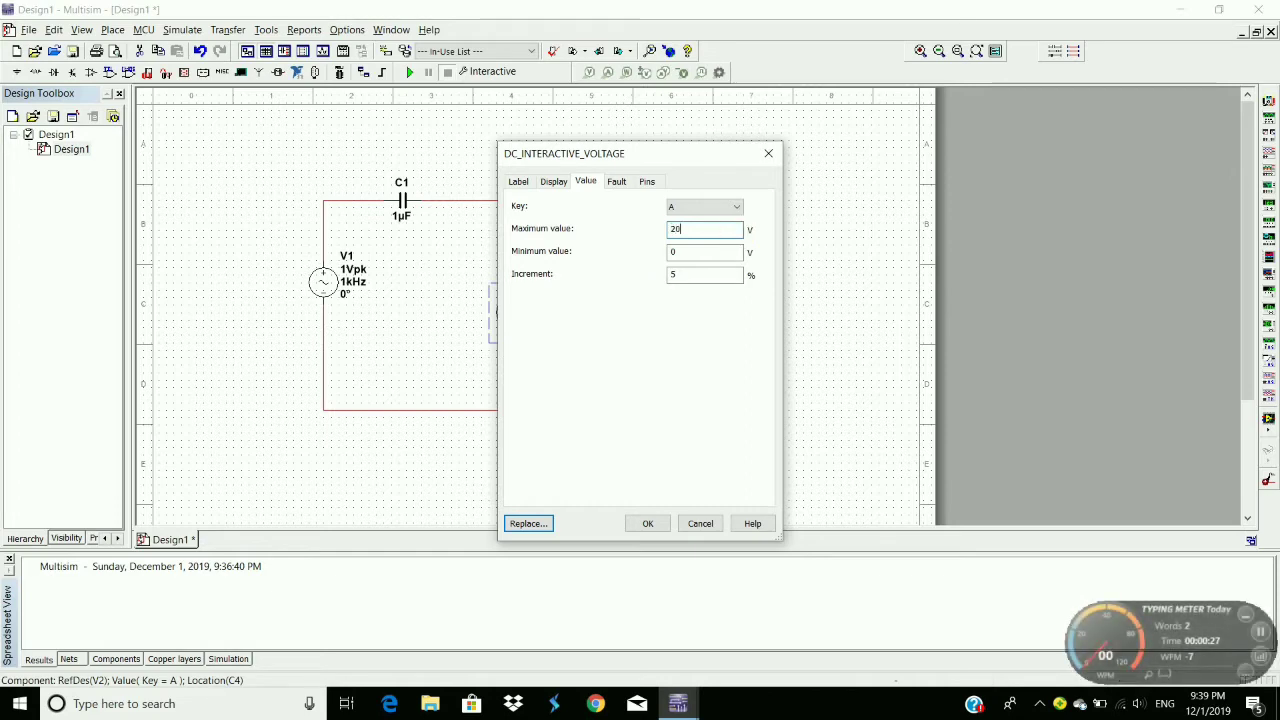
left_click(643, 523)
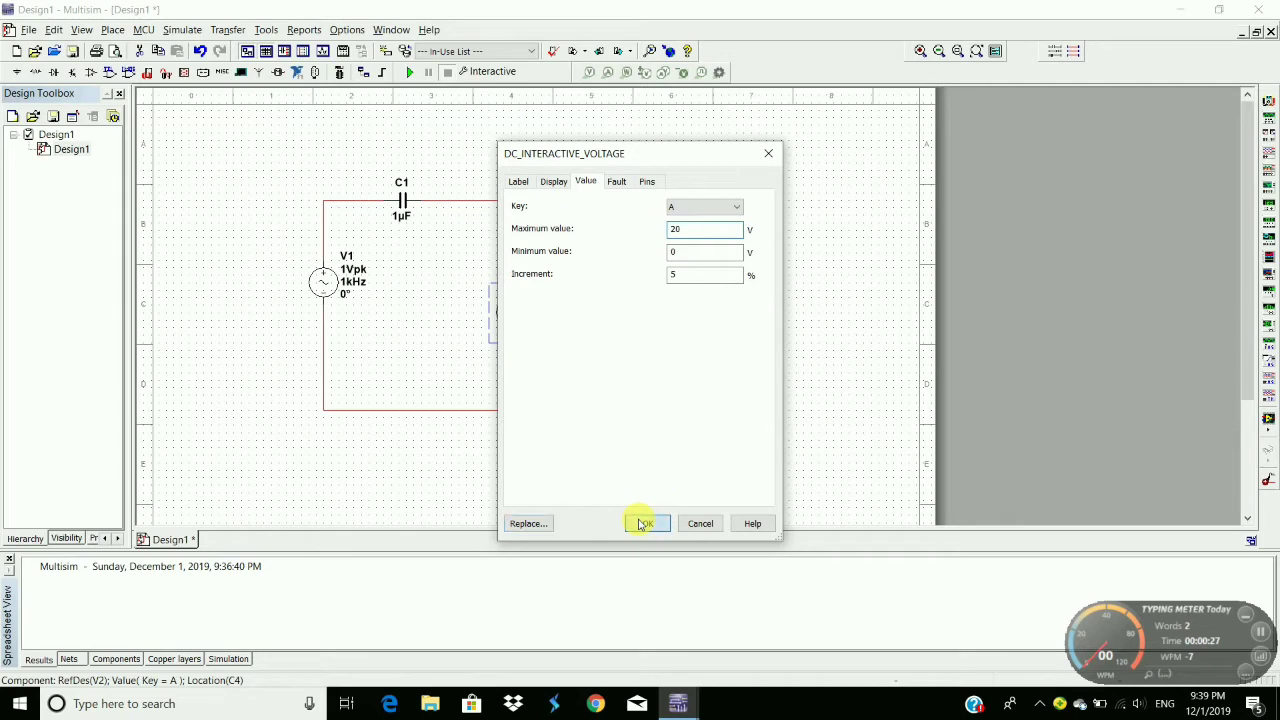
- Change V1's peak voltage from 1 V to 10 V
left_click(320, 283)
double_click(320, 283)
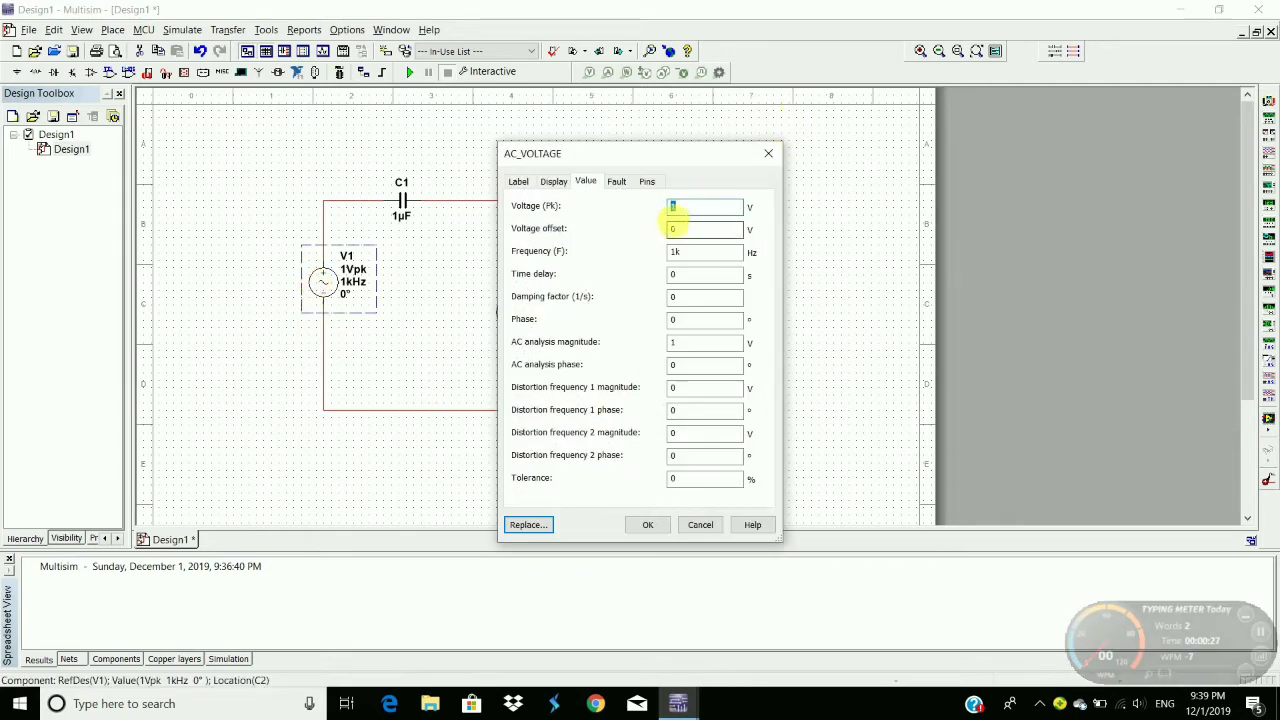
left_click(688, 207)
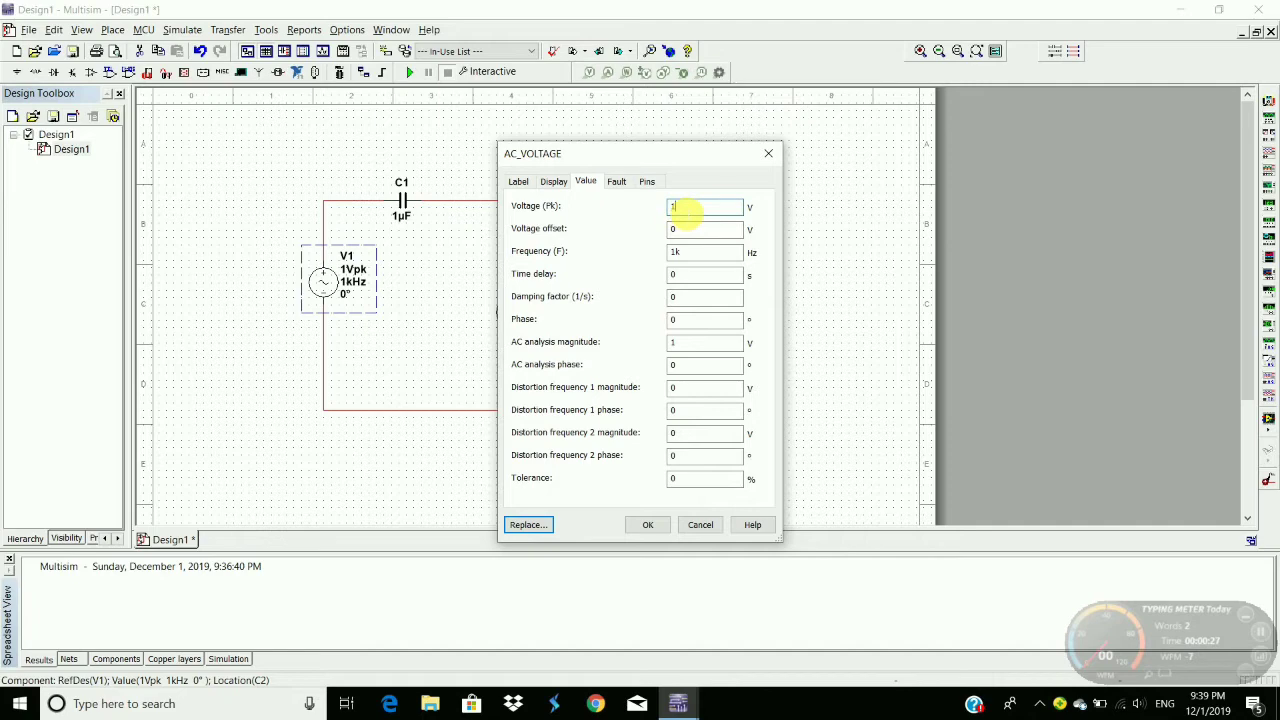
type("0")
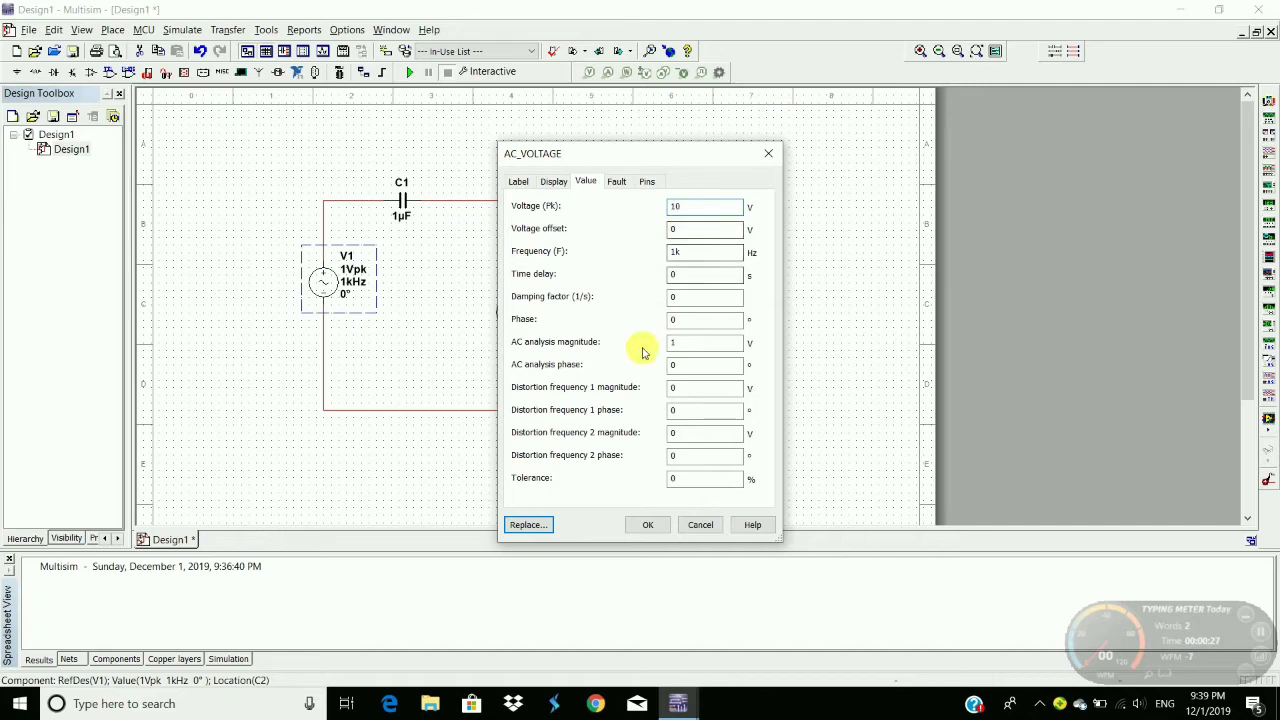
left_click(652, 525)
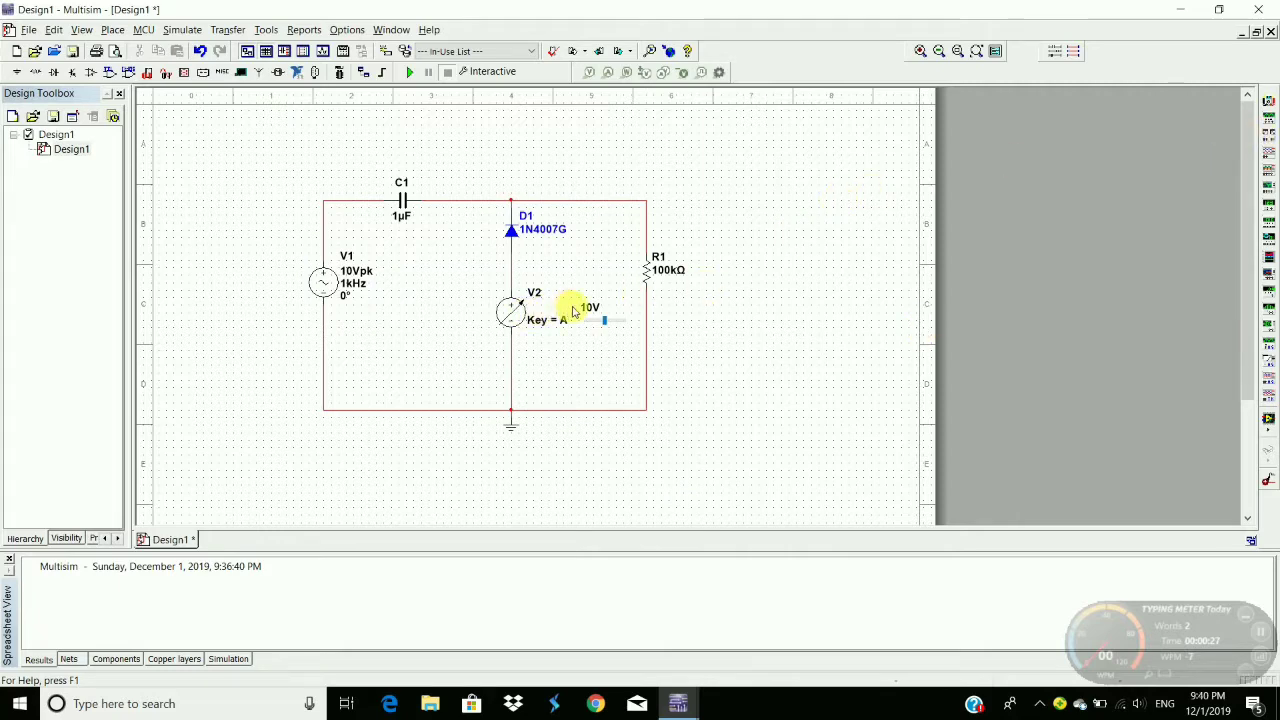
- Add oscilloscope XSC1 at upper right, wiring channel A to R1's top and the ground rail
left_click(1269, 150)
left_click(783, 193)
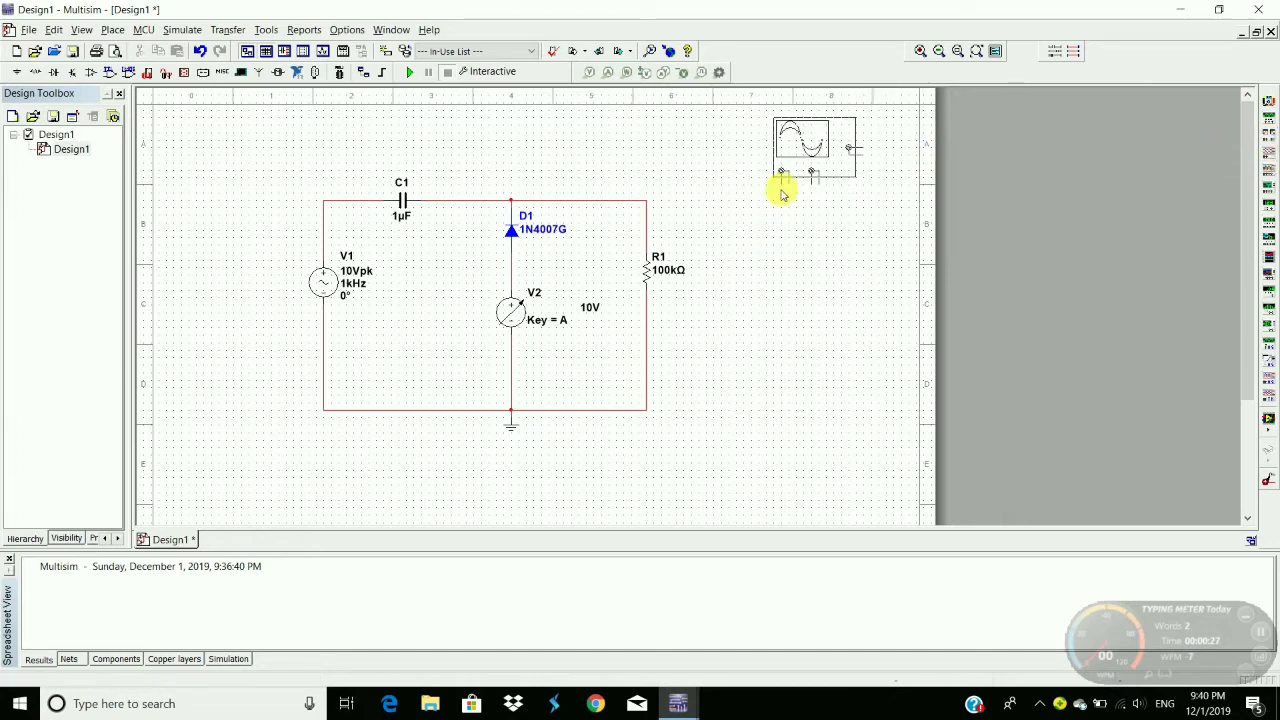
left_click(734, 196)
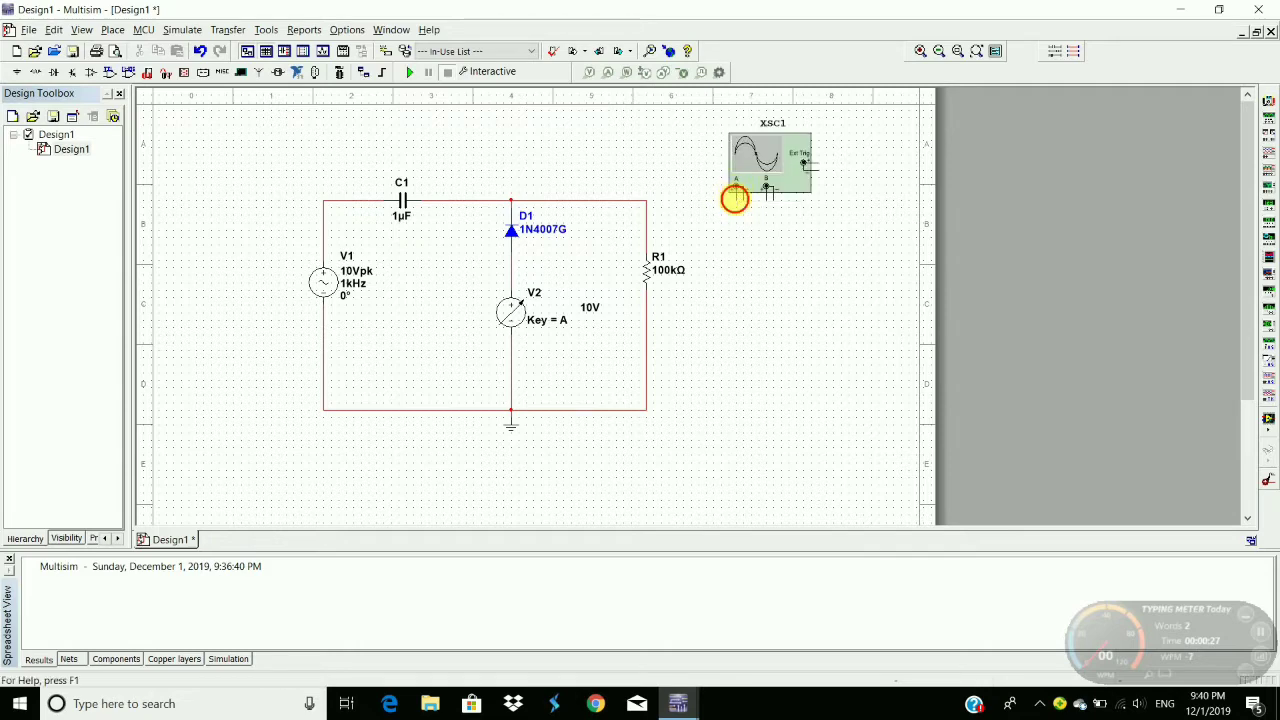
left_click(734, 196)
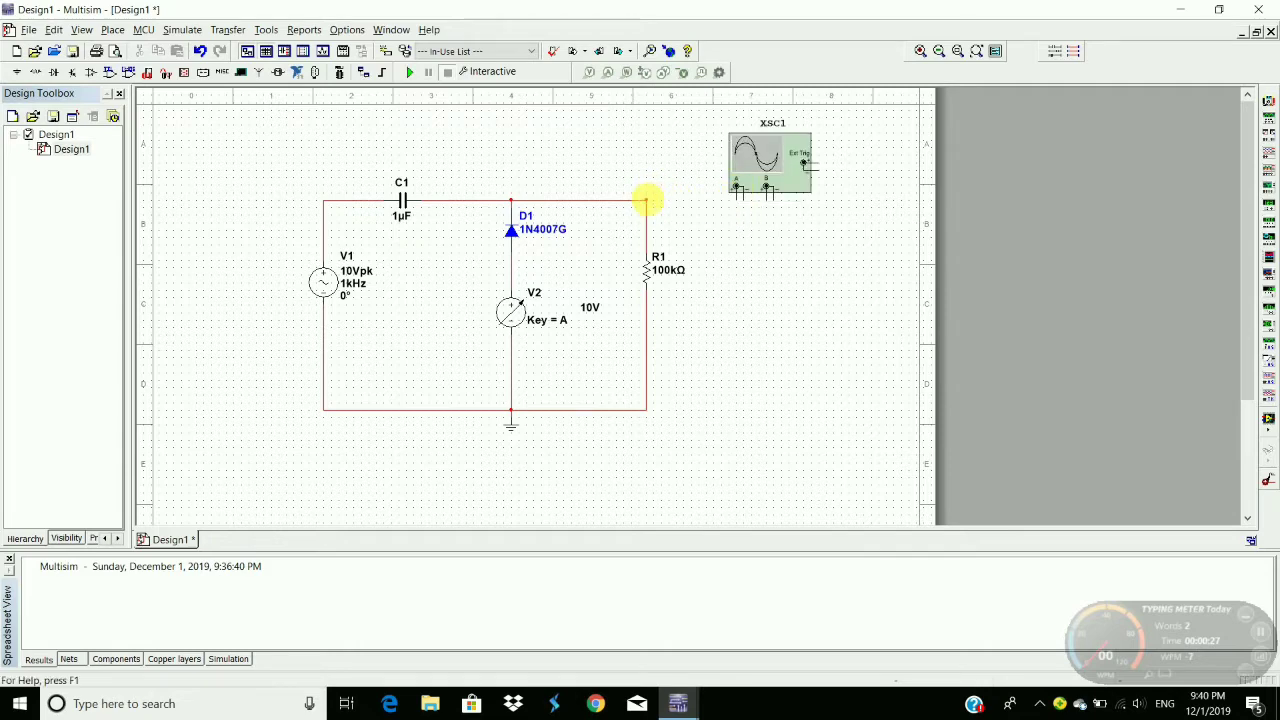
left_click(646, 200)
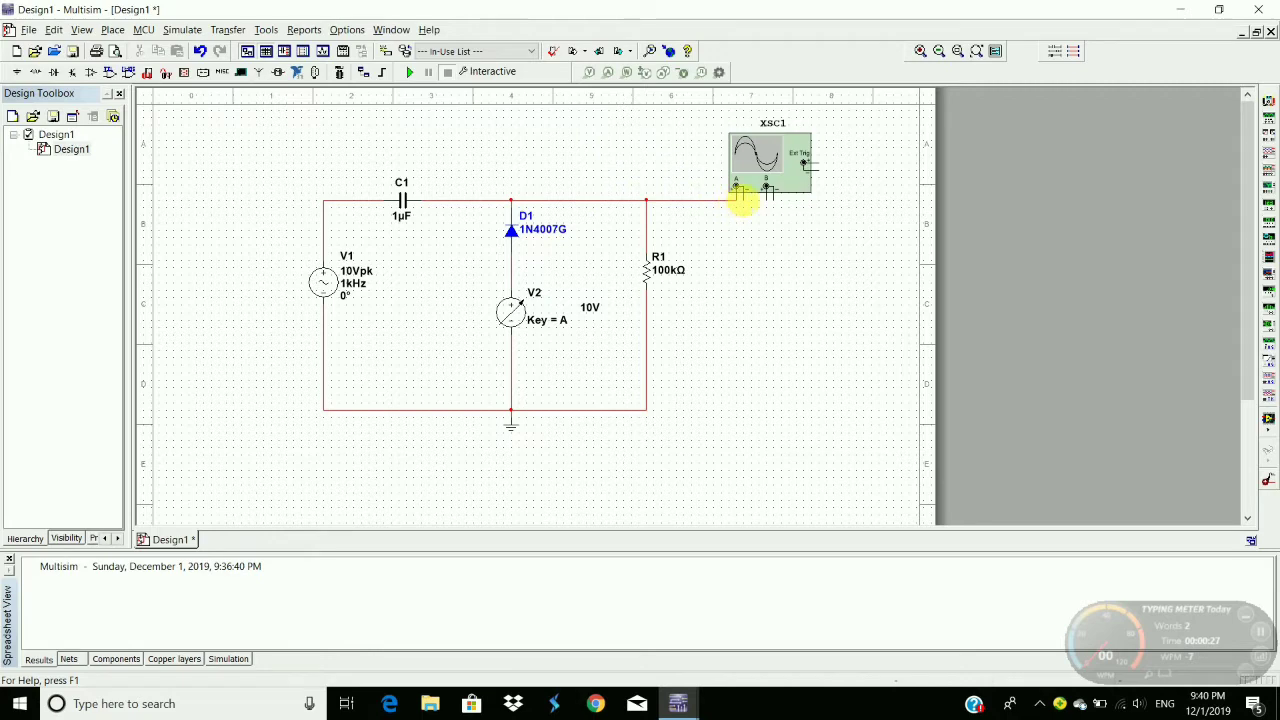
left_click(743, 197)
left_click(646, 409)
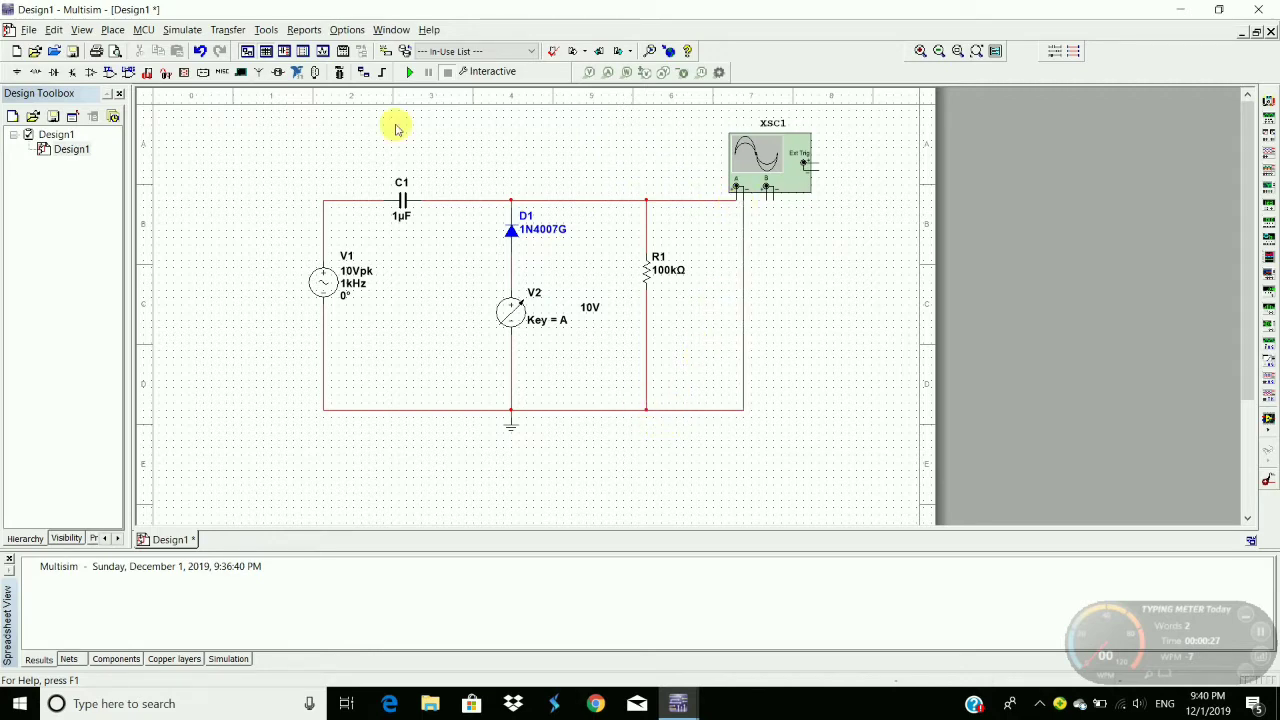
- Start the simulation and open the XSC1 display beside the circuit
left_click(413, 73)
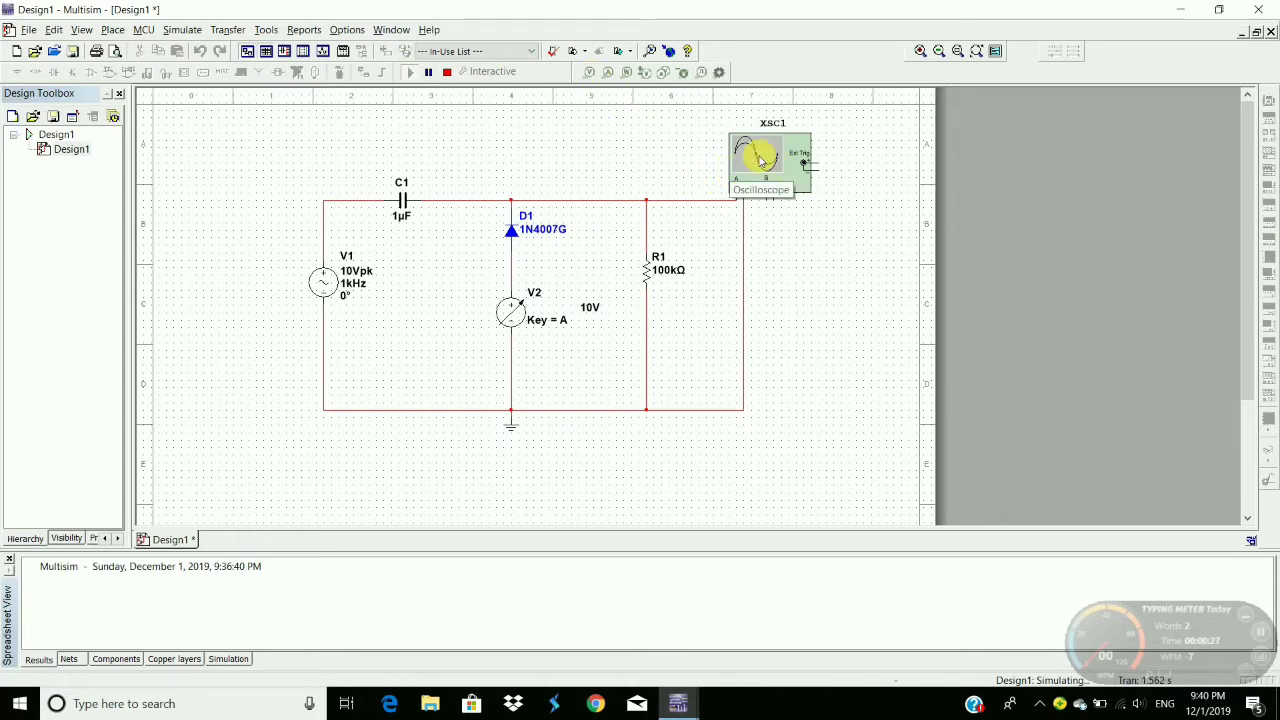
double_click(760, 157)
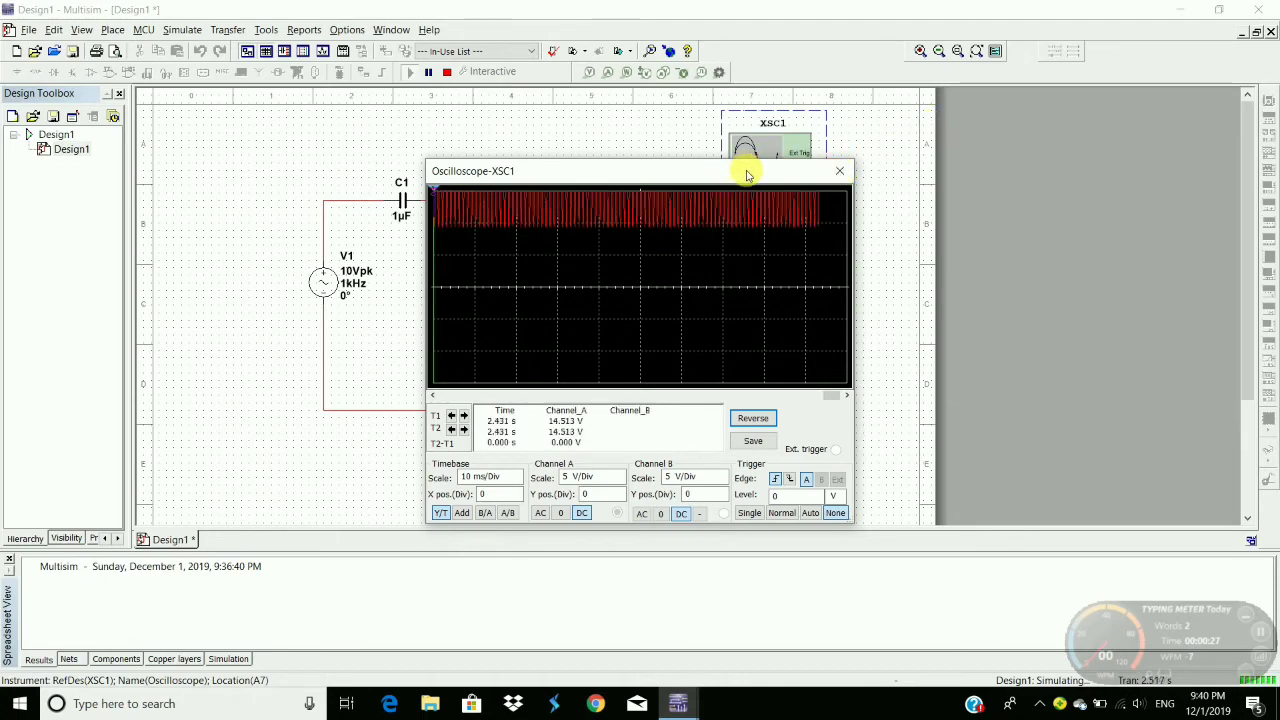
left_click_drag(745, 175, 1050, 236)
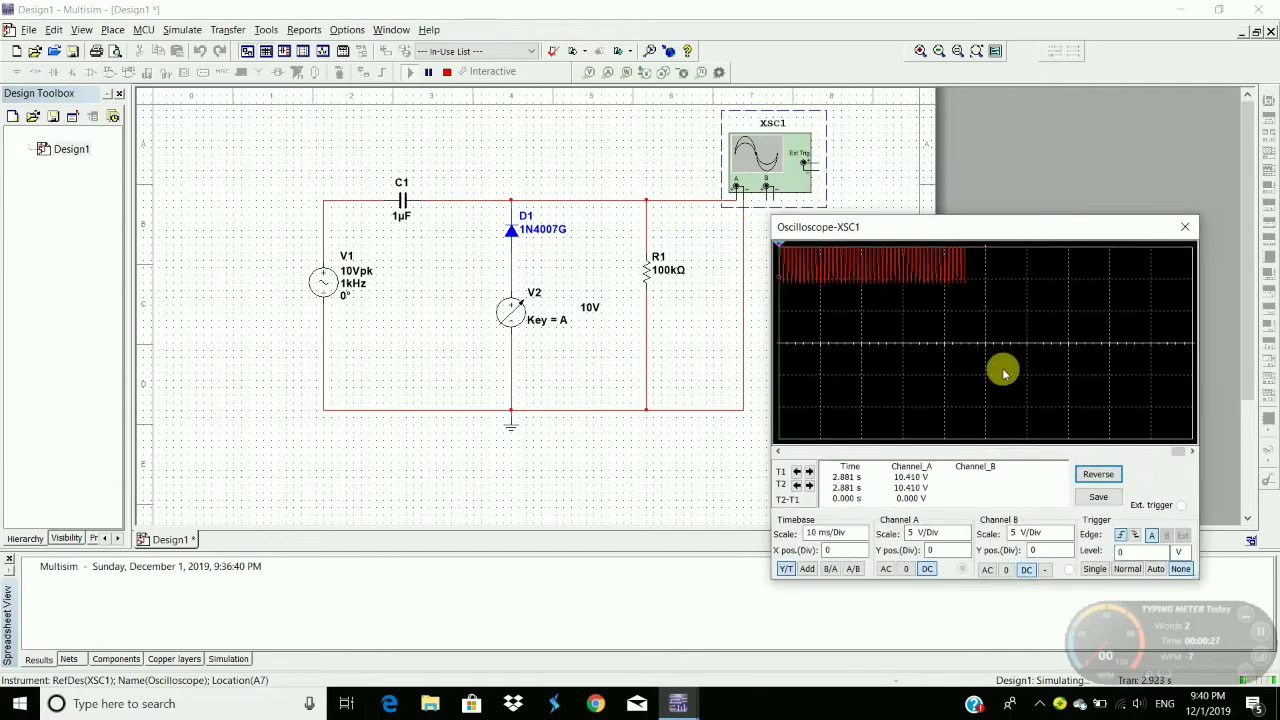
- Set the scope timebase to 2 ms/Div and channel A to 20 V/Div
left_click(865, 539)
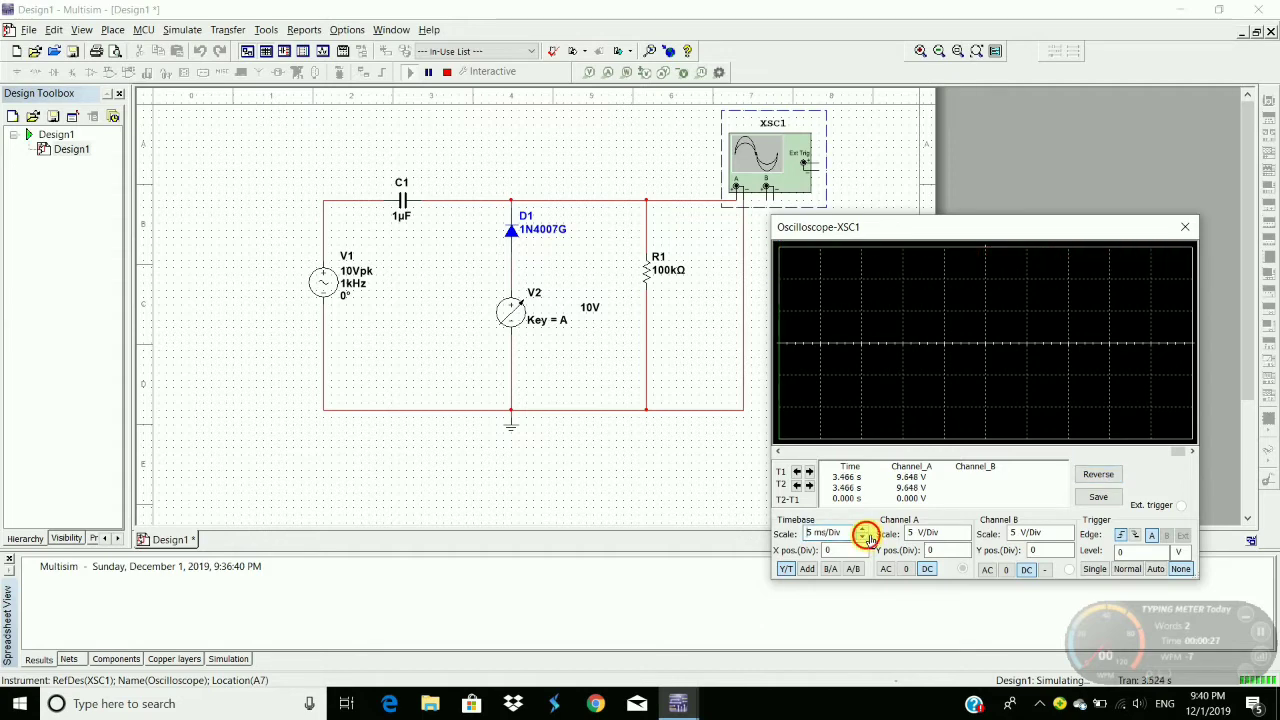
left_click(862, 537)
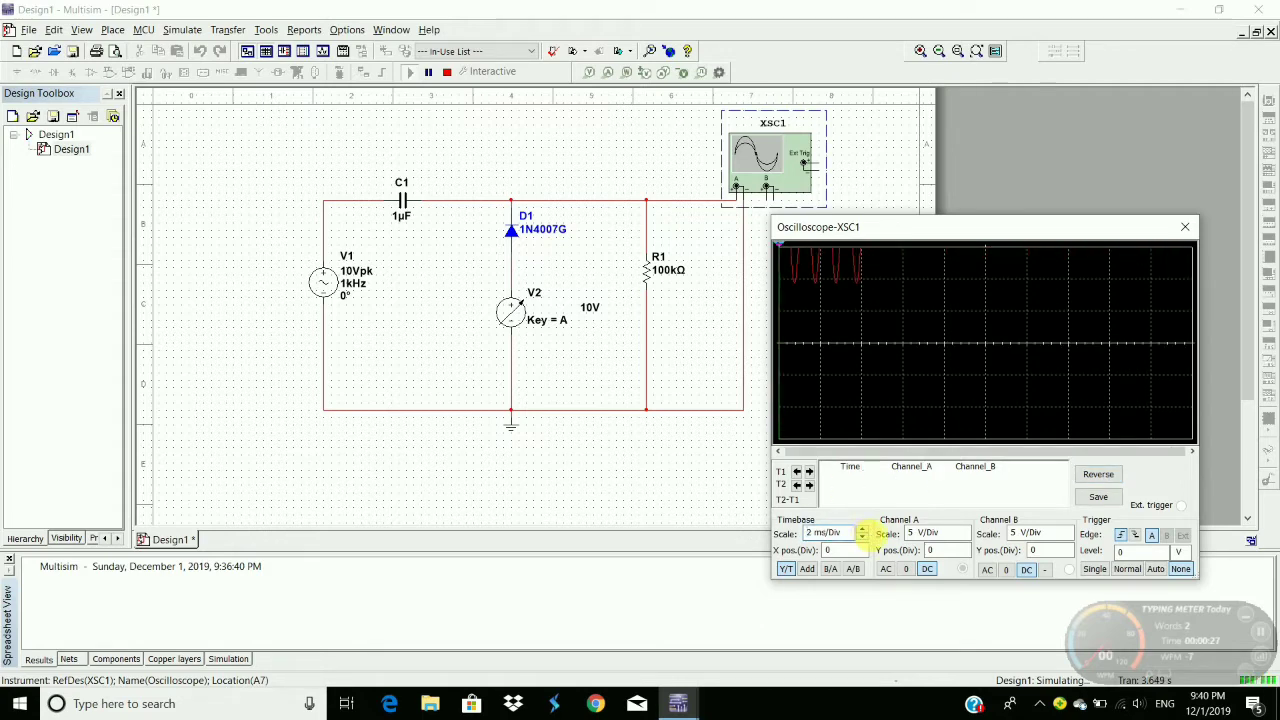
left_click(967, 529)
left_click(967, 529)
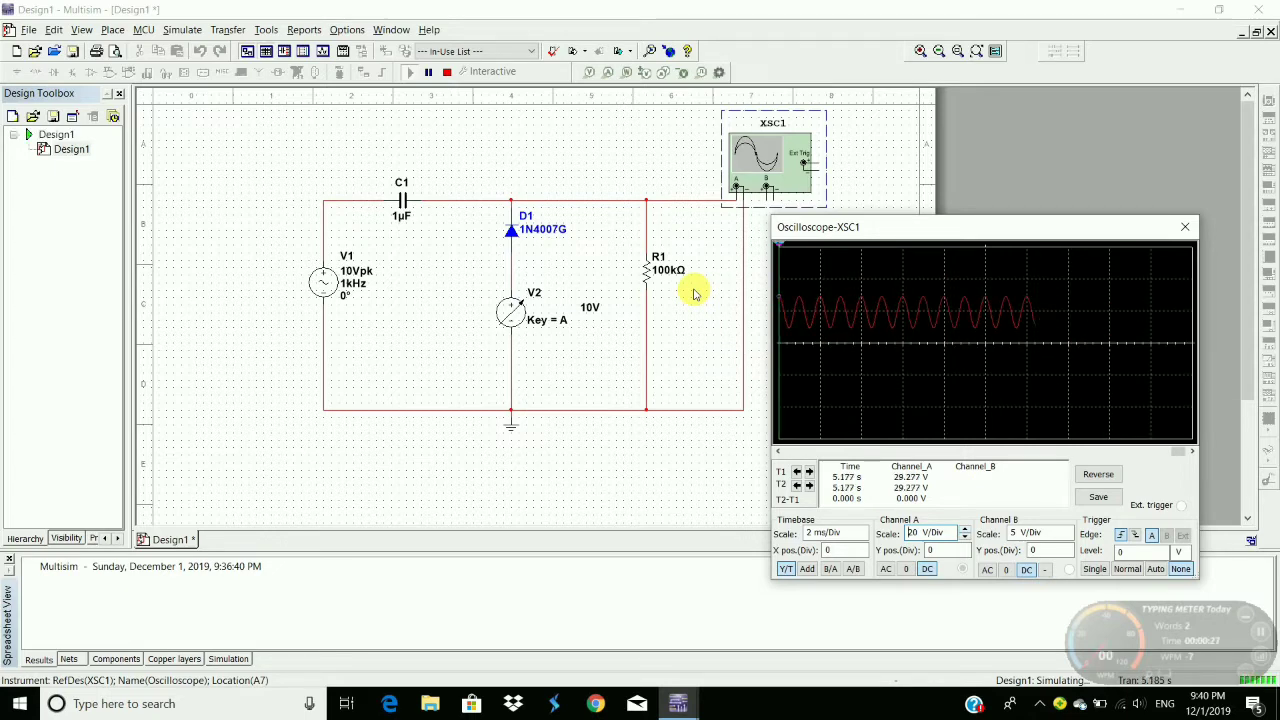
- Sweep V2's bias from 6 V down to 2 V, up to 18 V, then settle at 14 V
left_click(599, 322)
left_click_drag(599, 322, 591, 325)
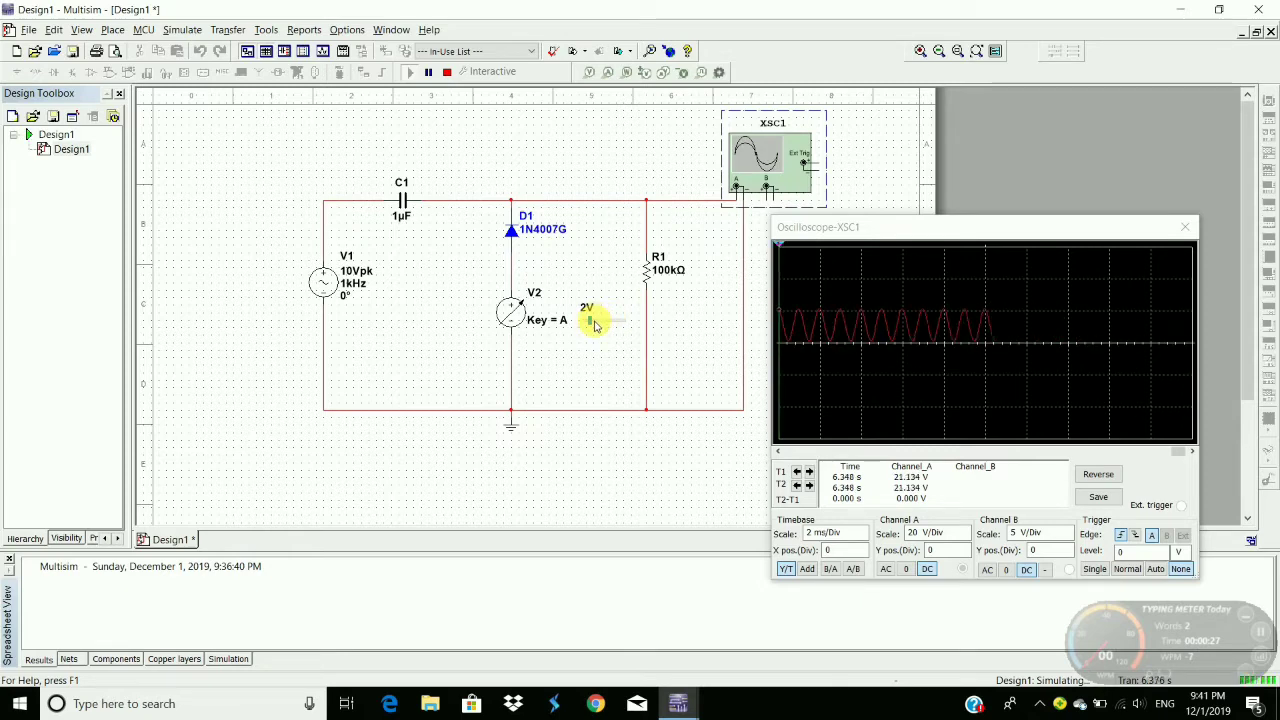
left_click_drag(594, 323, 621, 323)
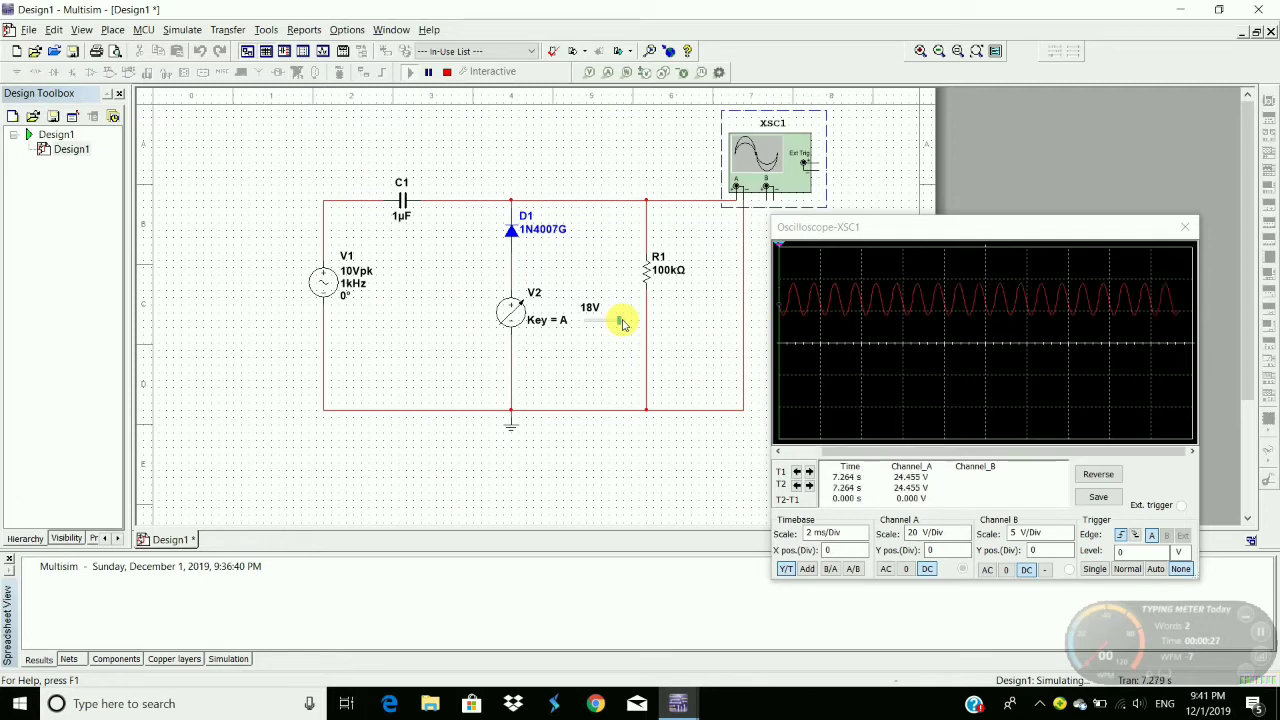
left_click(605, 325)
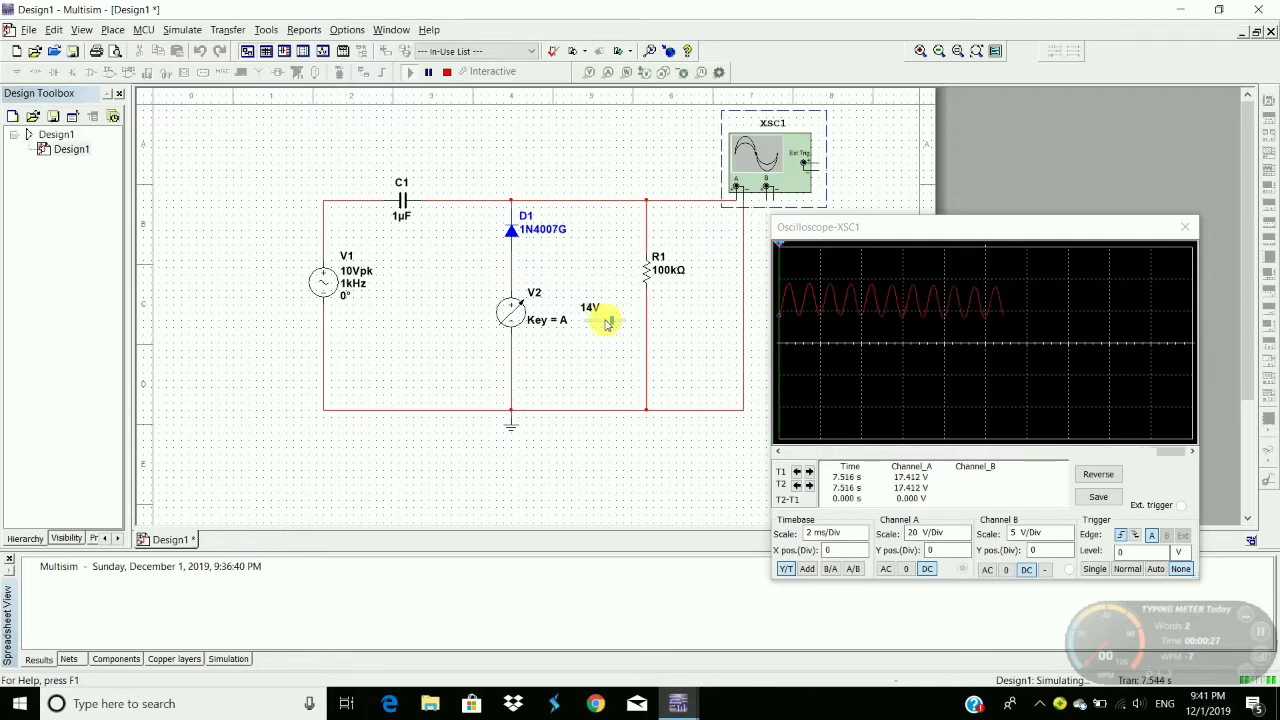
left_click(594, 323)
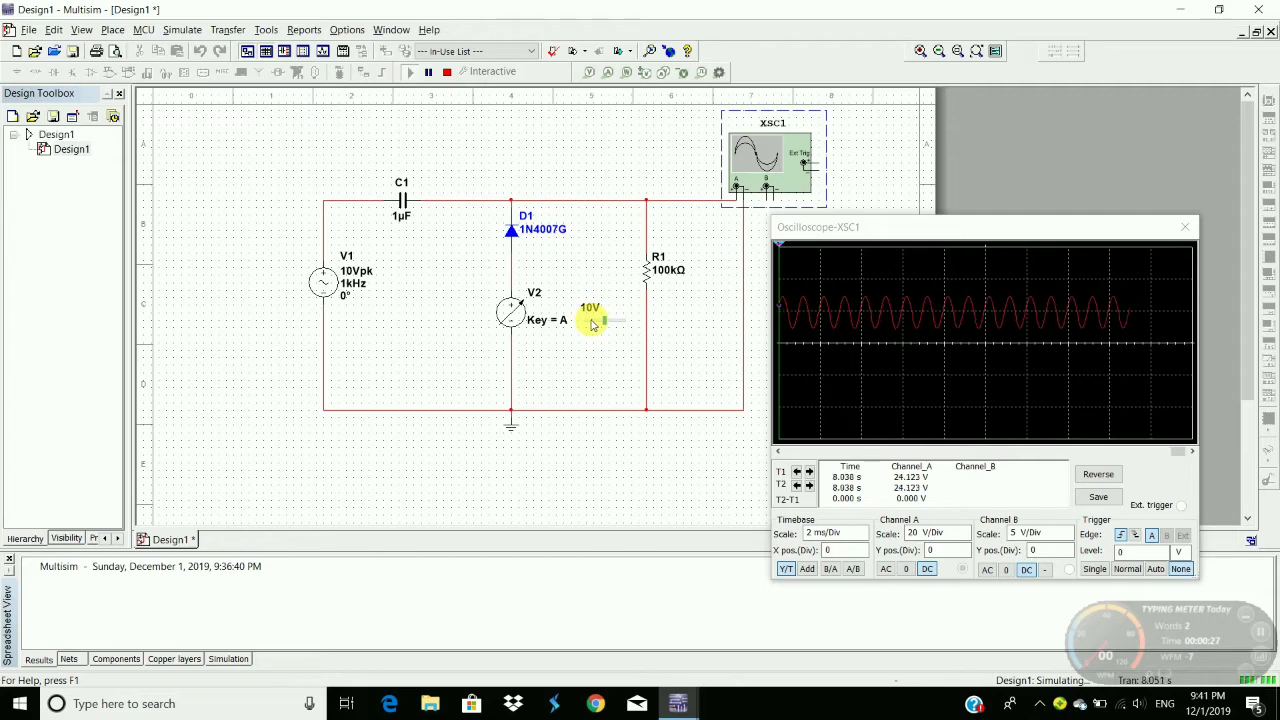
left_click(603, 323)
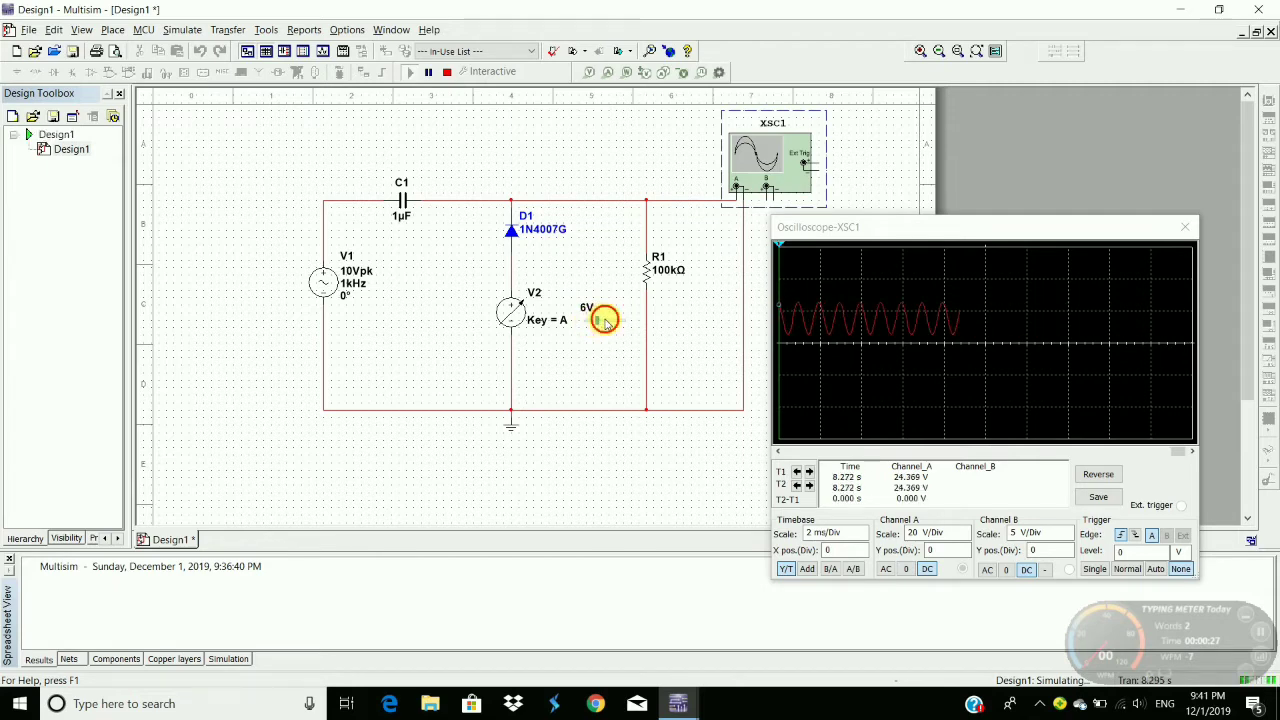
left_click(606, 322)
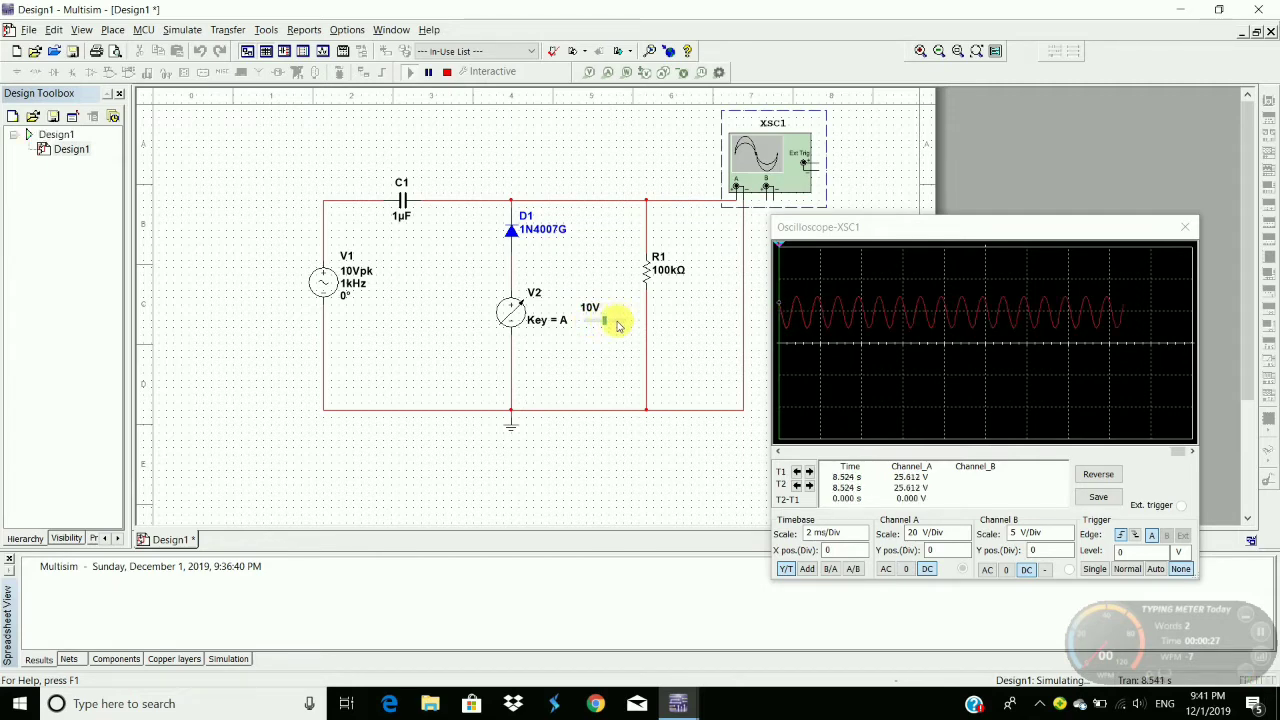
left_click(618, 322)
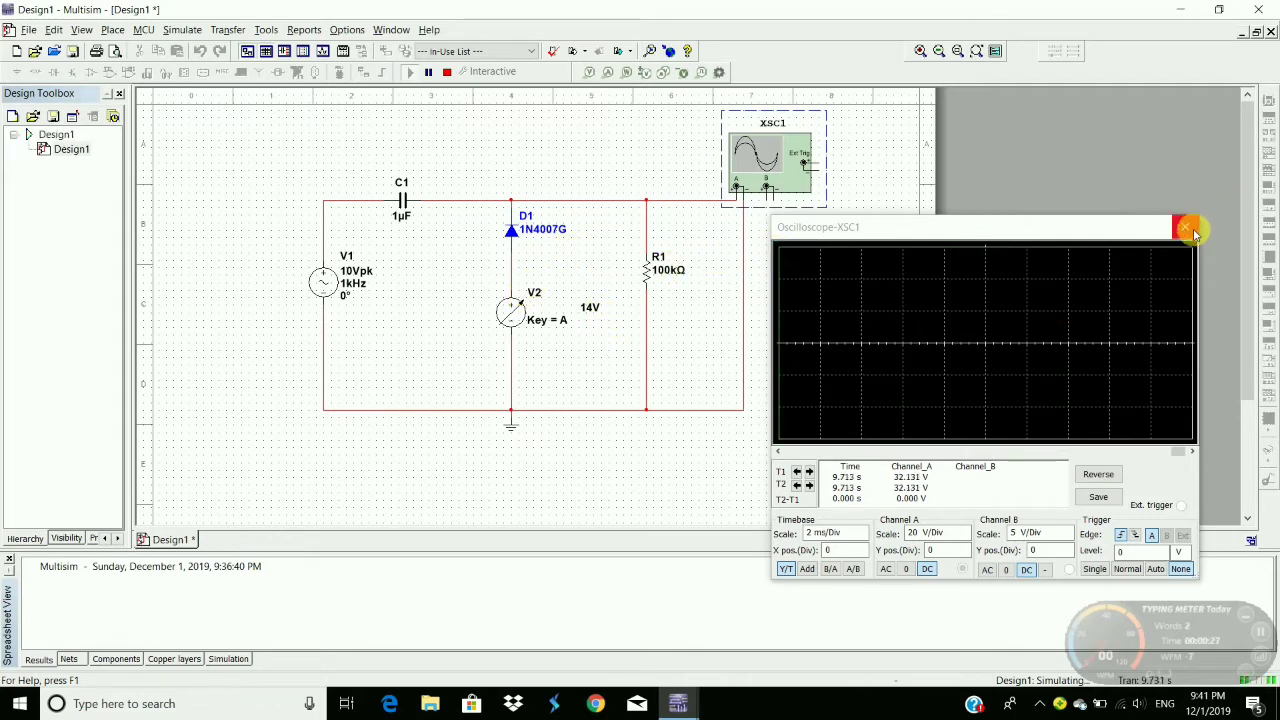
- Close the oscilloscope, stop the simulation, and select the wire between D1 and V2
left_click(1186, 227)
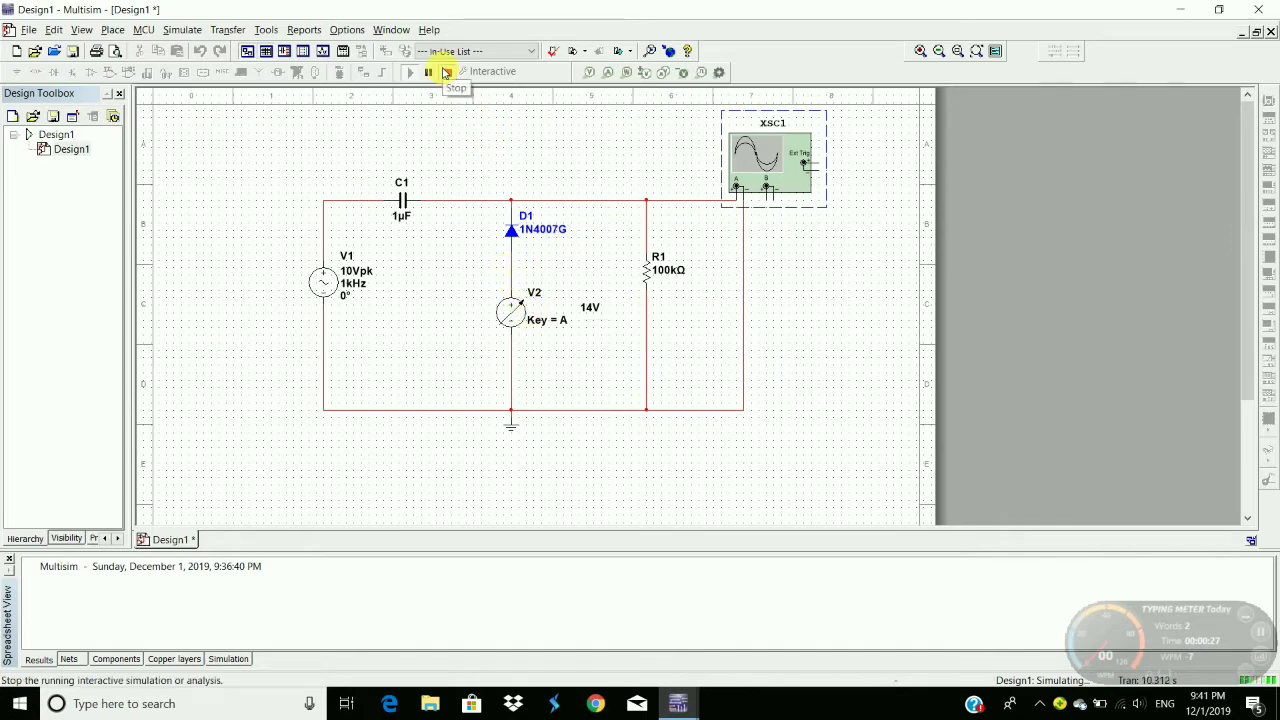
left_click(446, 72)
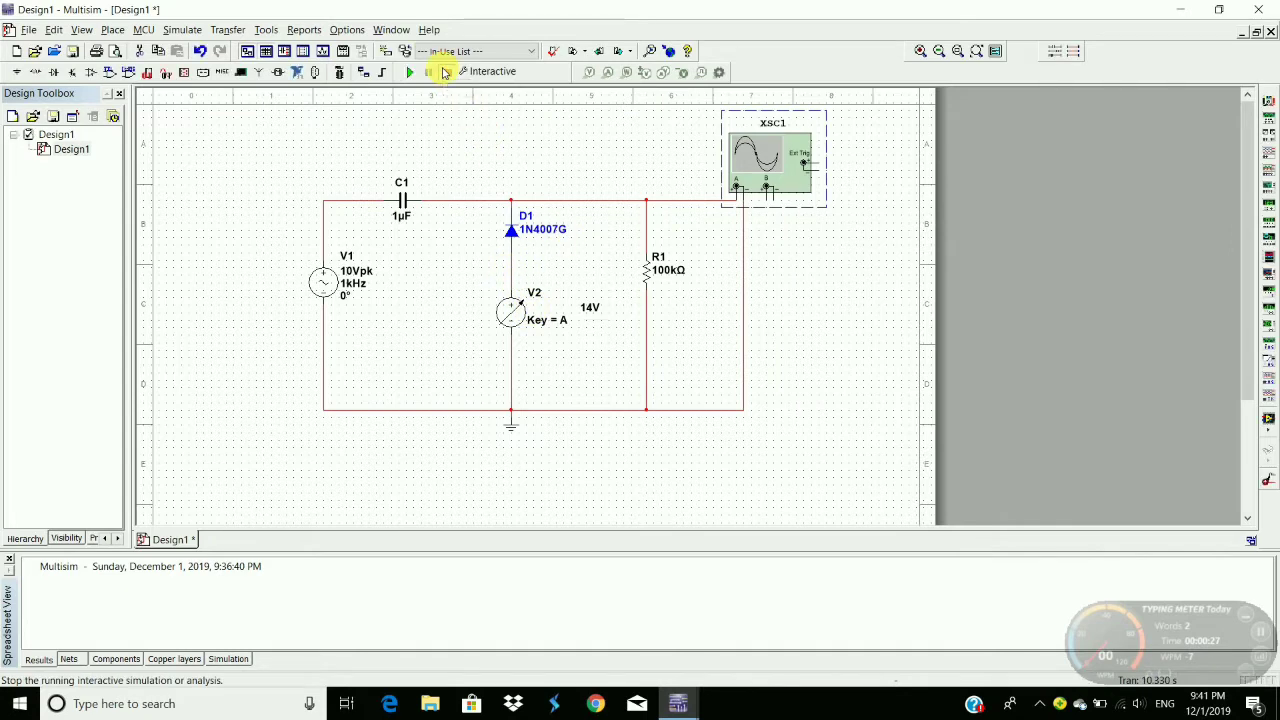
left_click(501, 281)
left_click(516, 280)
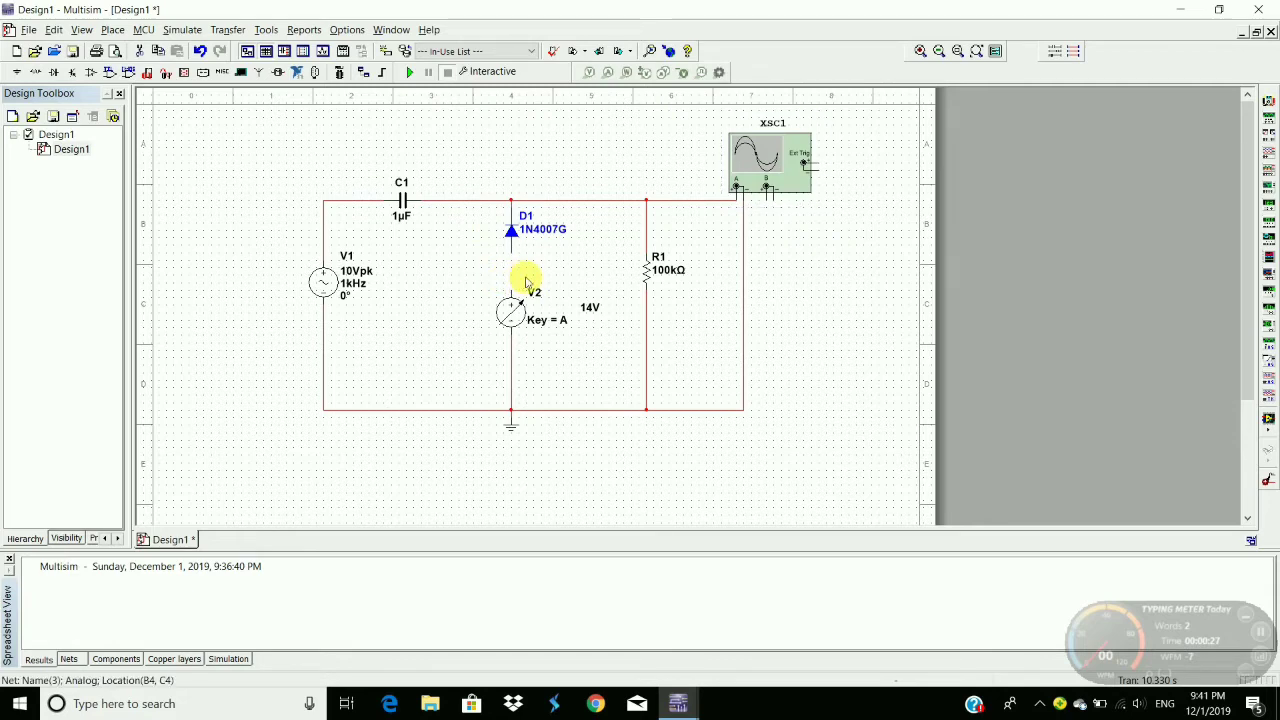
- Delete V2's wires and rotate V2 with Ctrl+R to reverse its polarity
key("Delete")
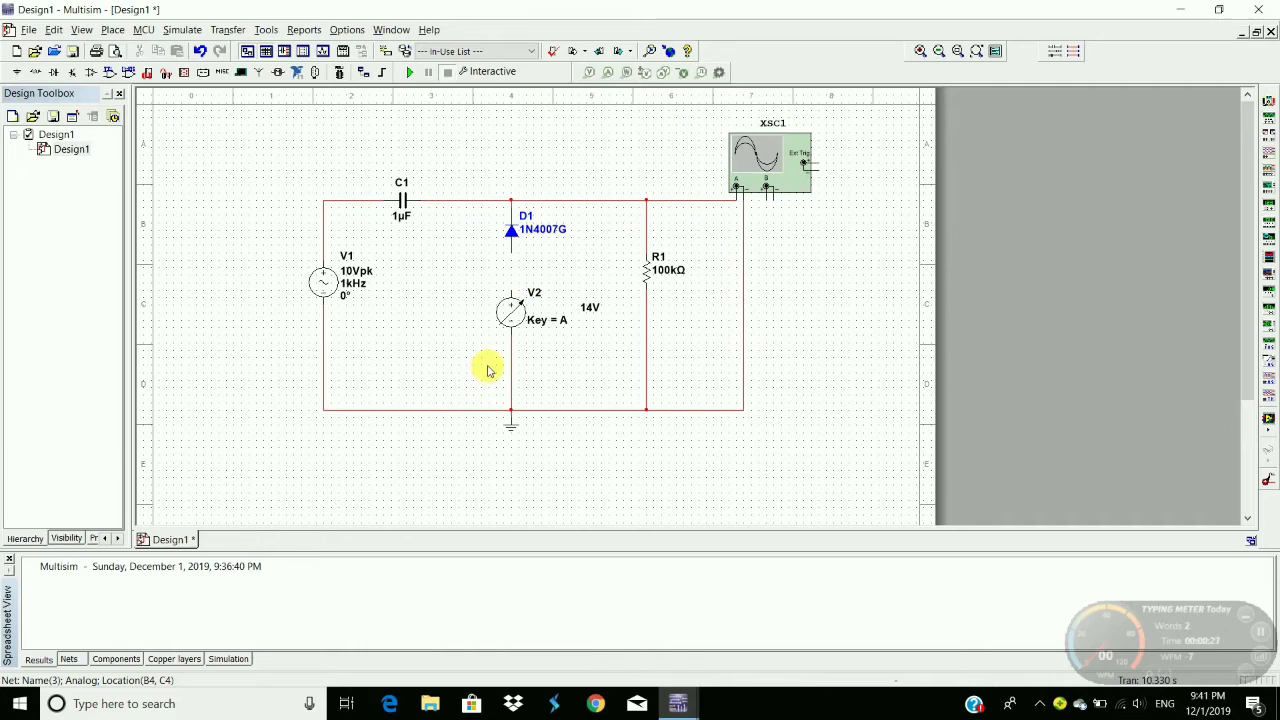
left_click_drag(488, 367, 585, 374)
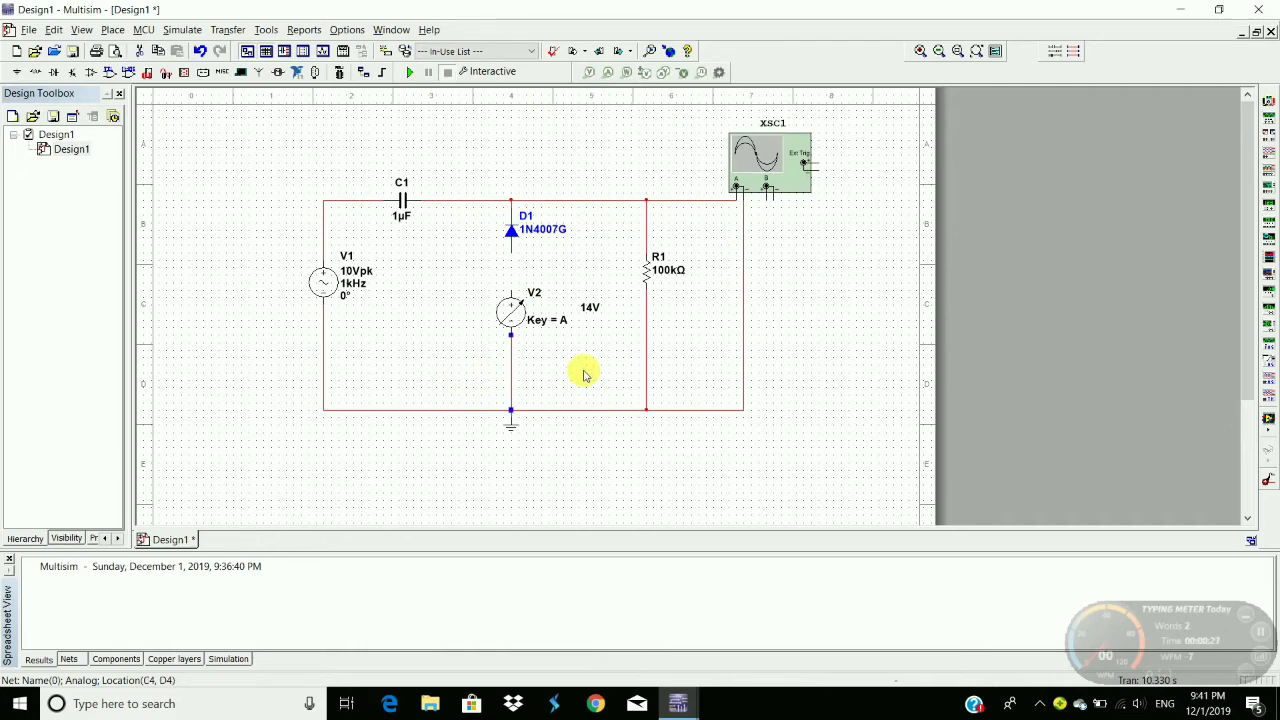
left_click(506, 306)
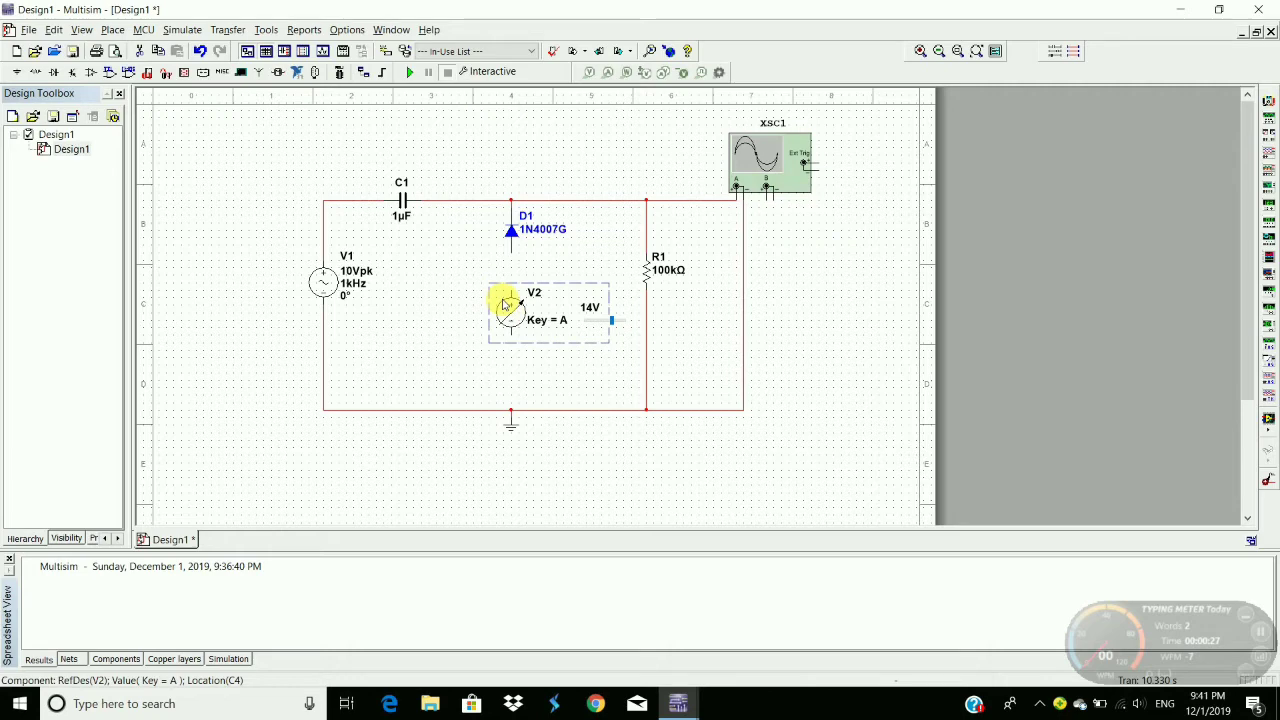
key("ctrl+r")
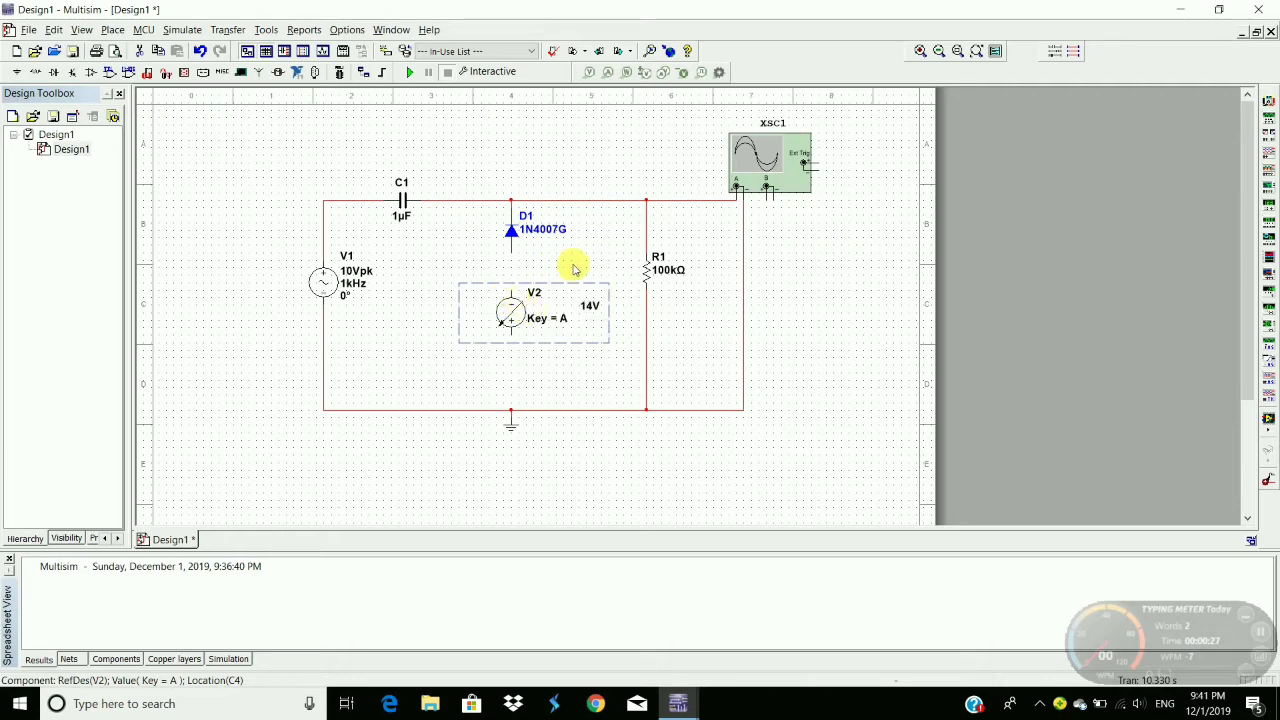
left_click(511, 280)
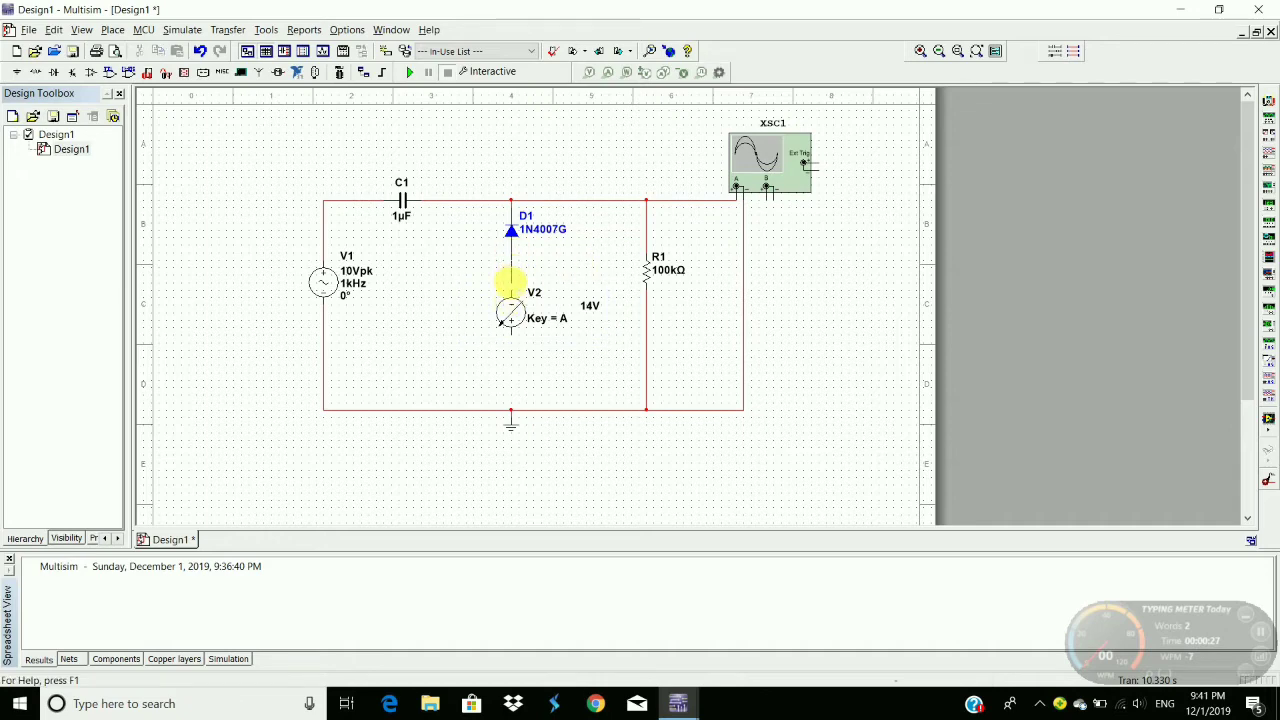
- Wire V2's bottom terminal back to the ground rail
mouse_move(510, 335)
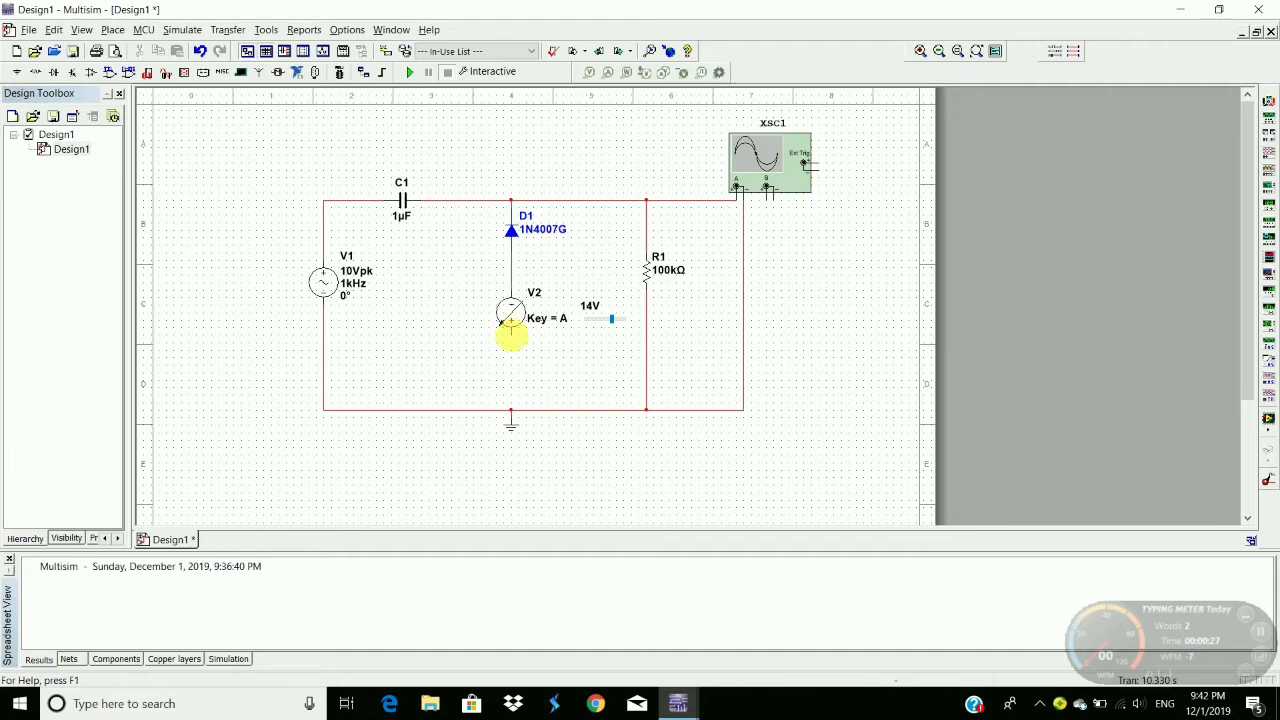
left_click_drag(510, 335, 510, 399)
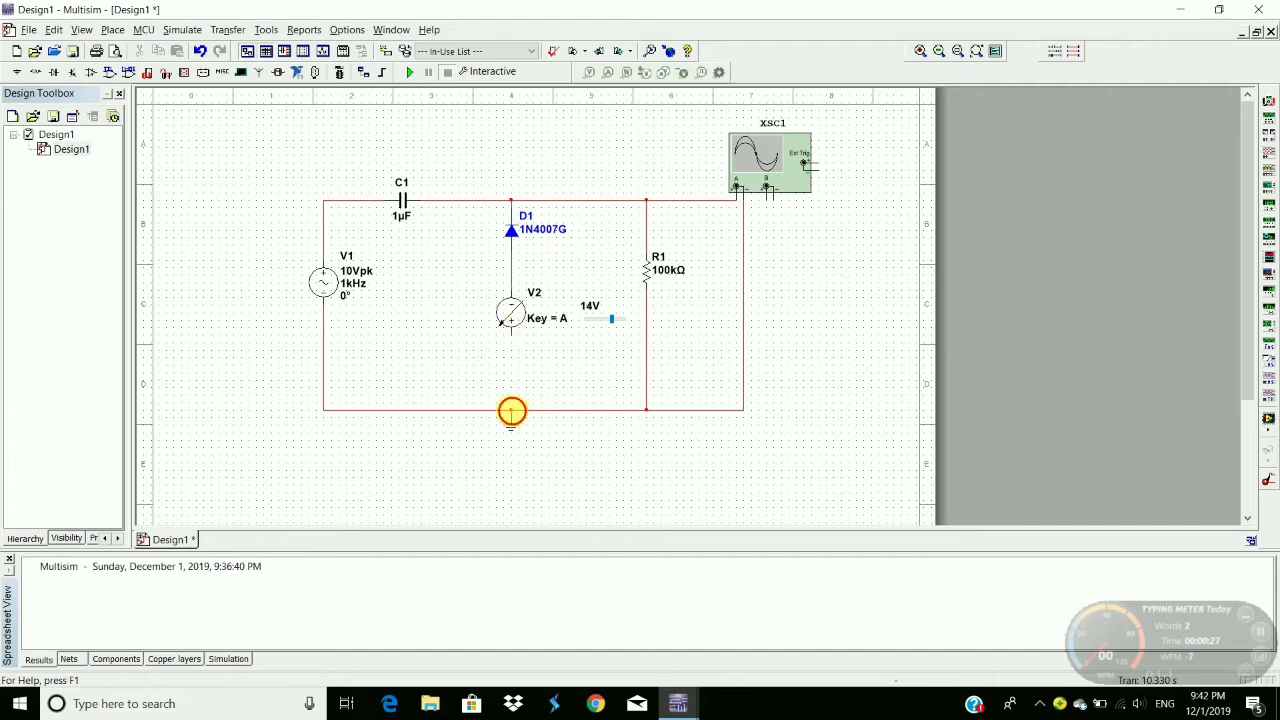
left_click(425, 78)
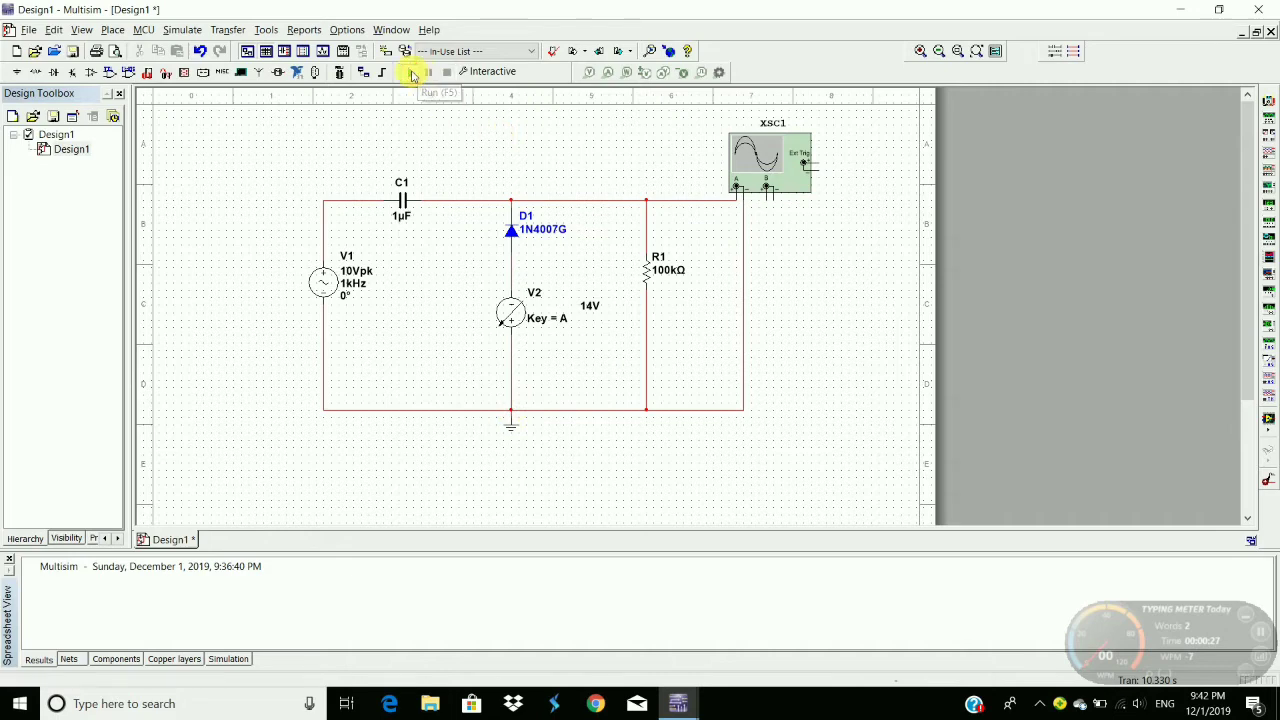
- Restart the simulation, open the oscilloscope, and lower V2 from 14V down to 4V
left_click(411, 73)
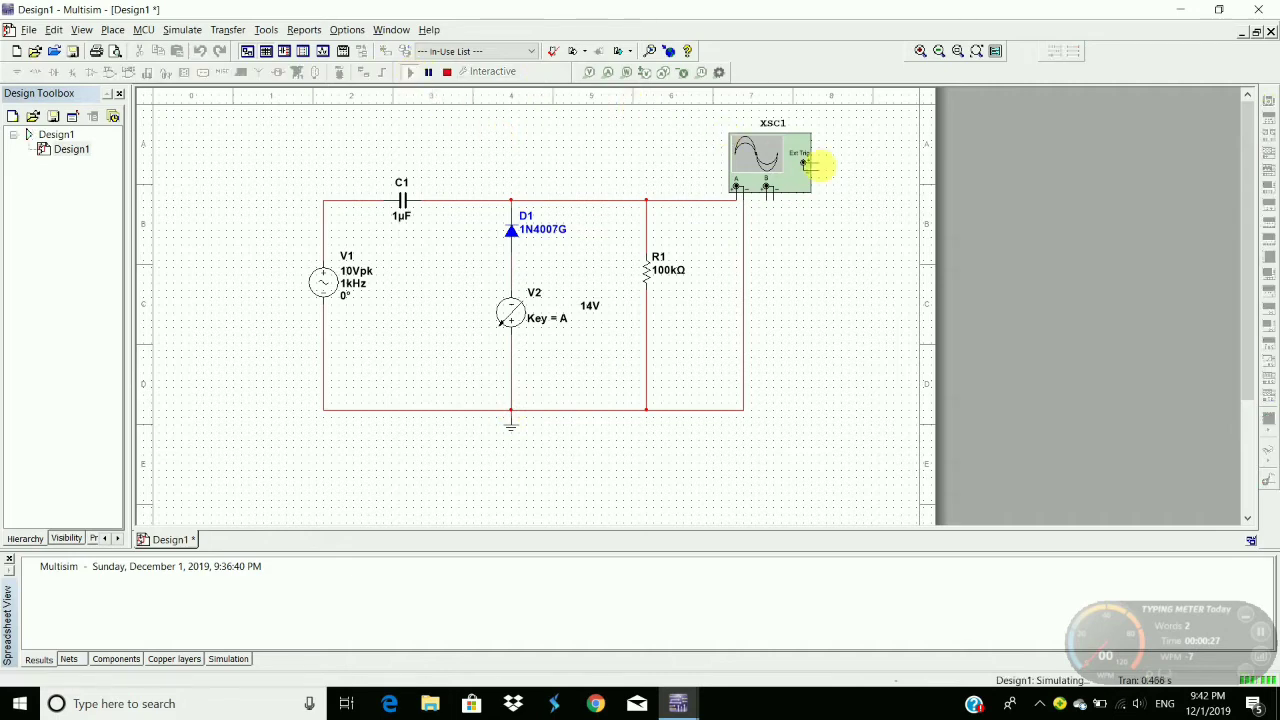
double_click(766, 158)
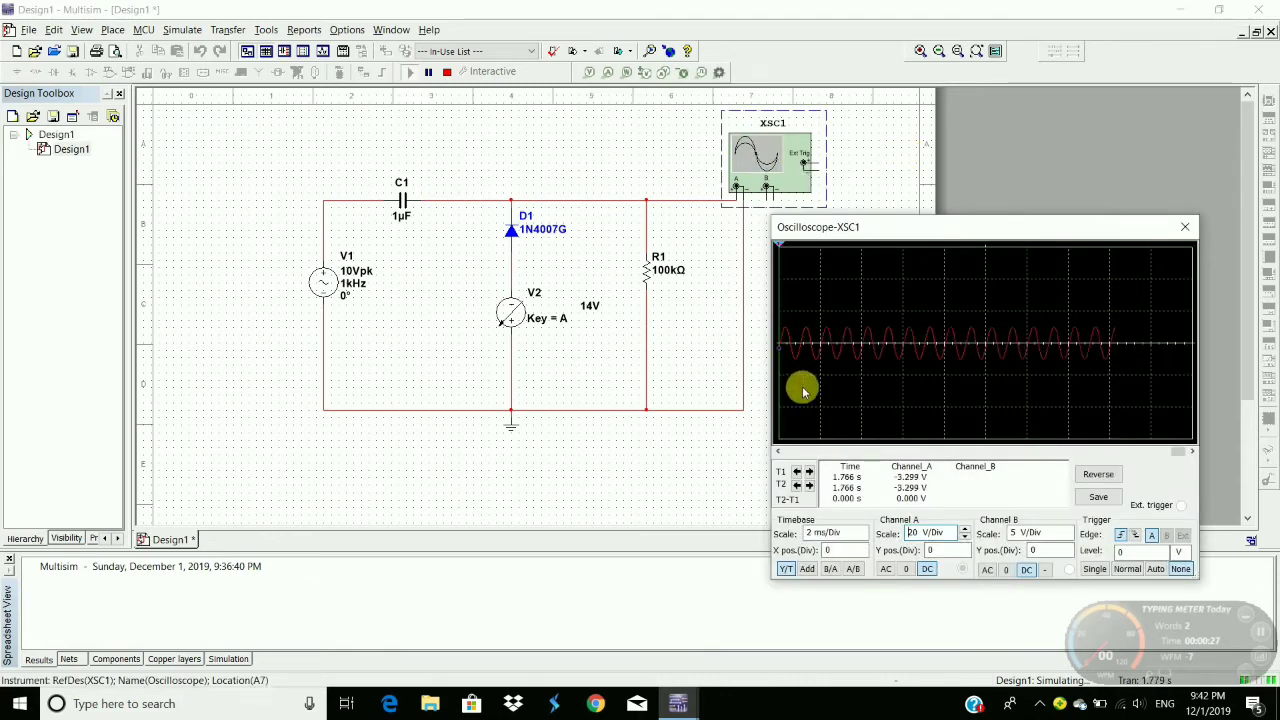
left_click_drag(610, 320, 587, 321)
left_click(591, 320)
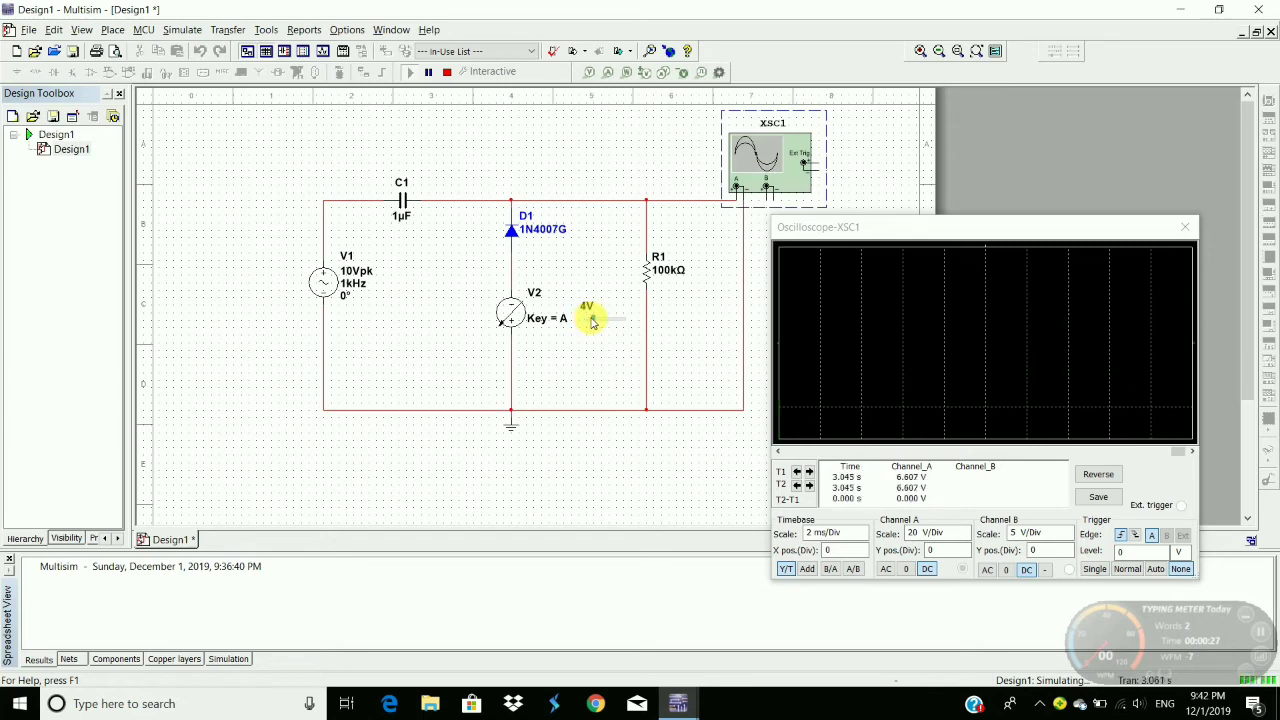
left_click(591, 318)
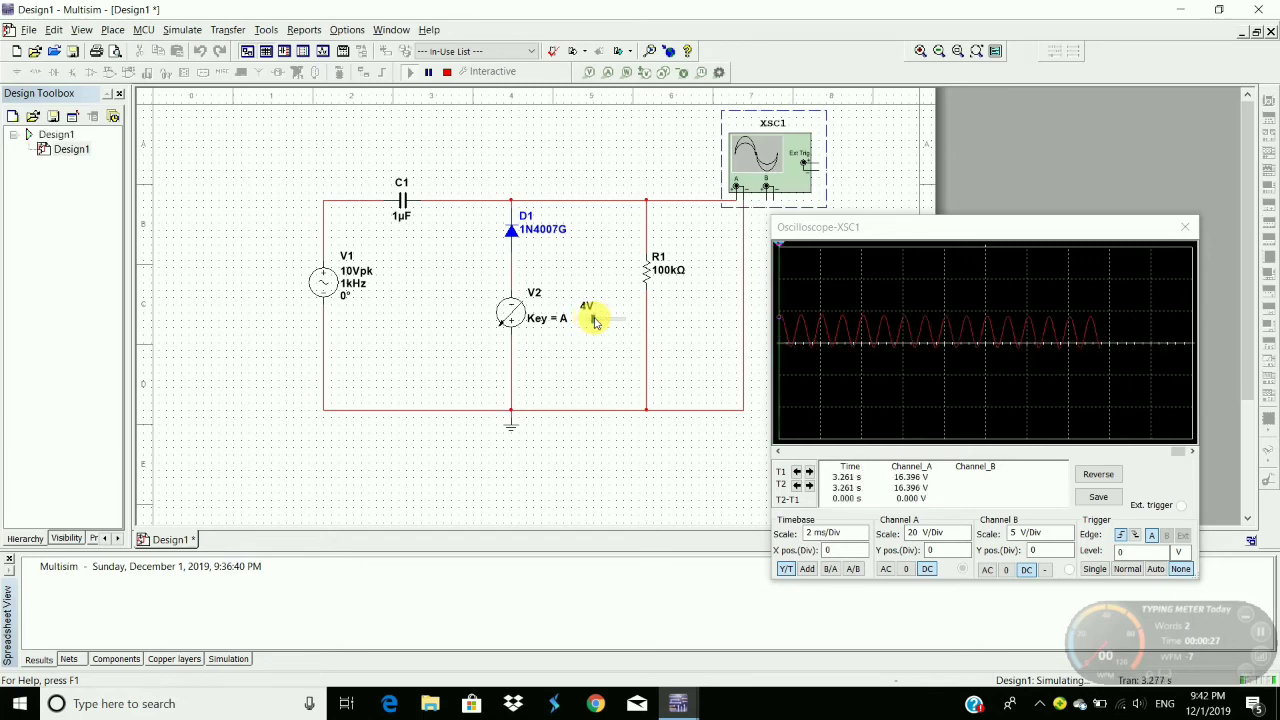
- Sweep V2 between 0V and 20V while watching the trace, then close the oscilloscope
left_click_drag(594, 320, 609, 320)
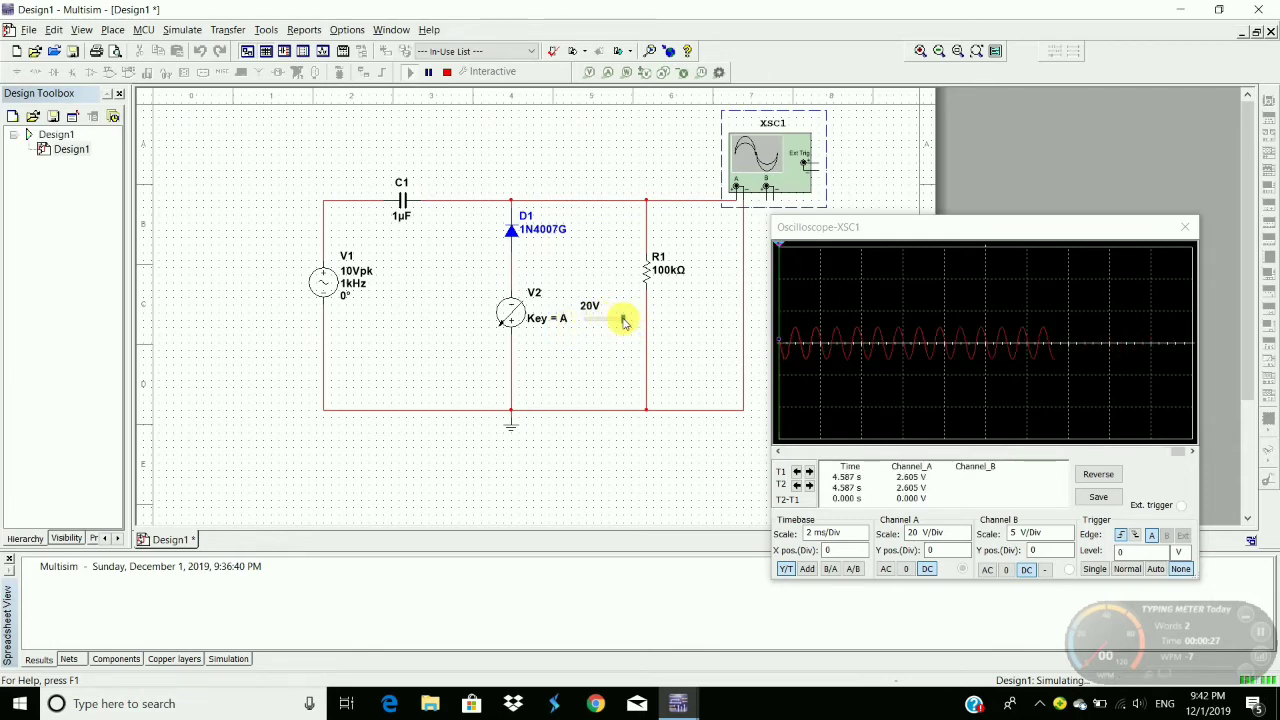
left_click_drag(621, 320, 612, 322)
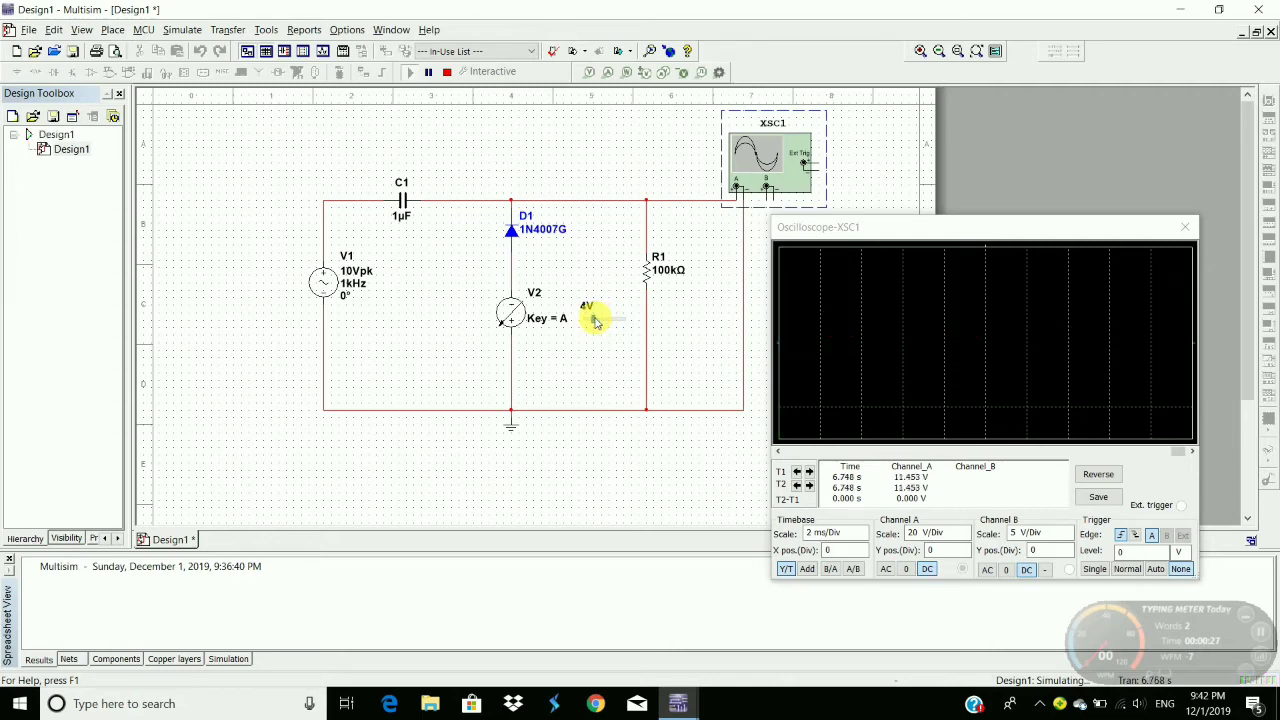
left_click_drag(597, 320, 586, 321)
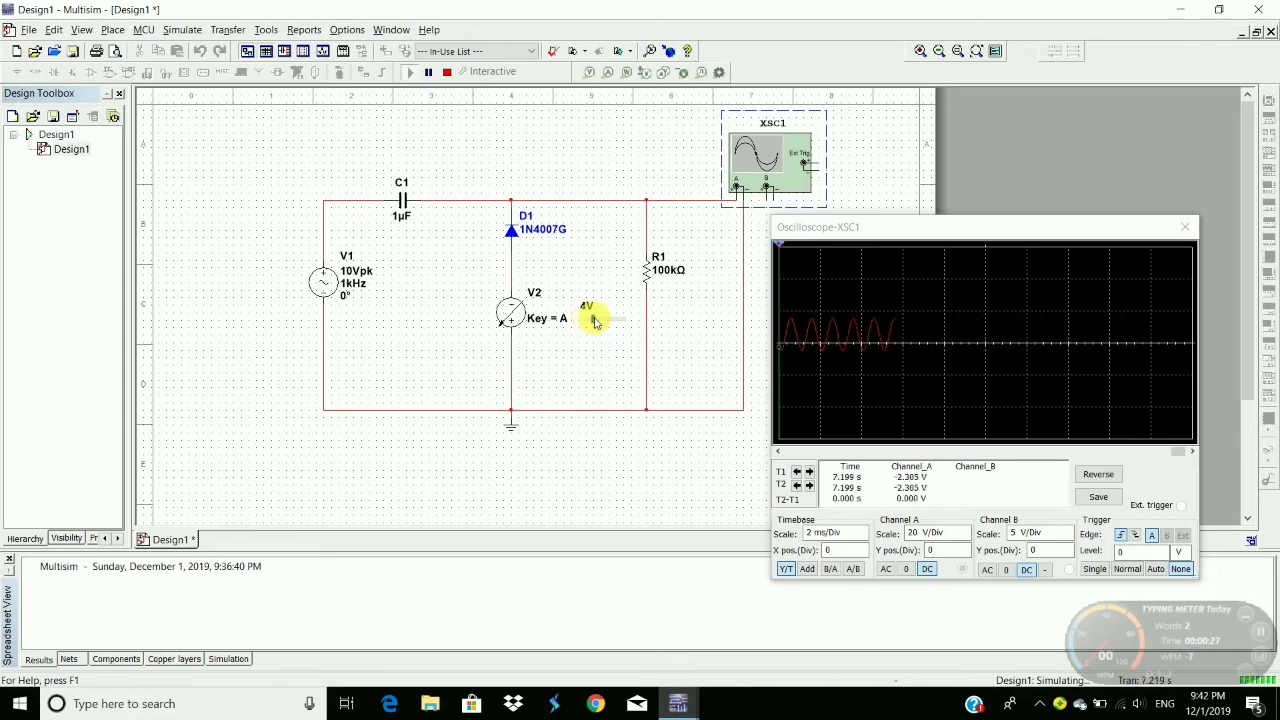
left_click_drag(594, 320, 619, 320)
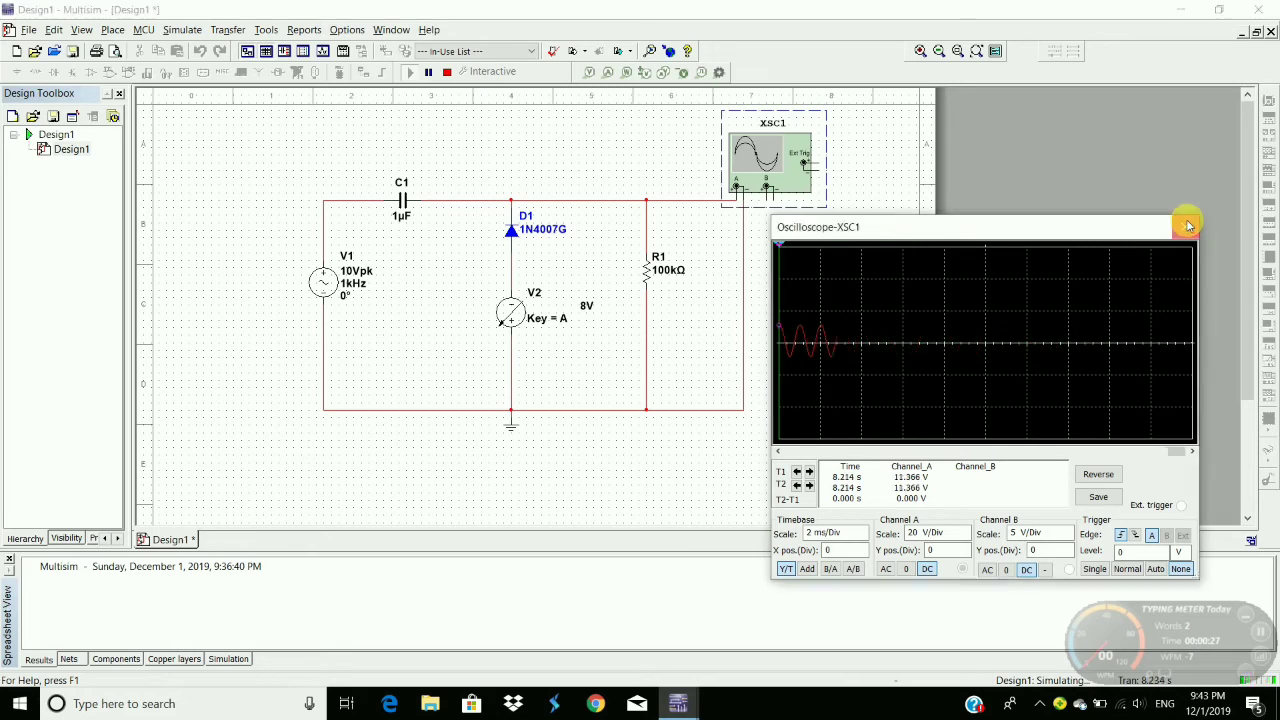
left_click(1187, 223)
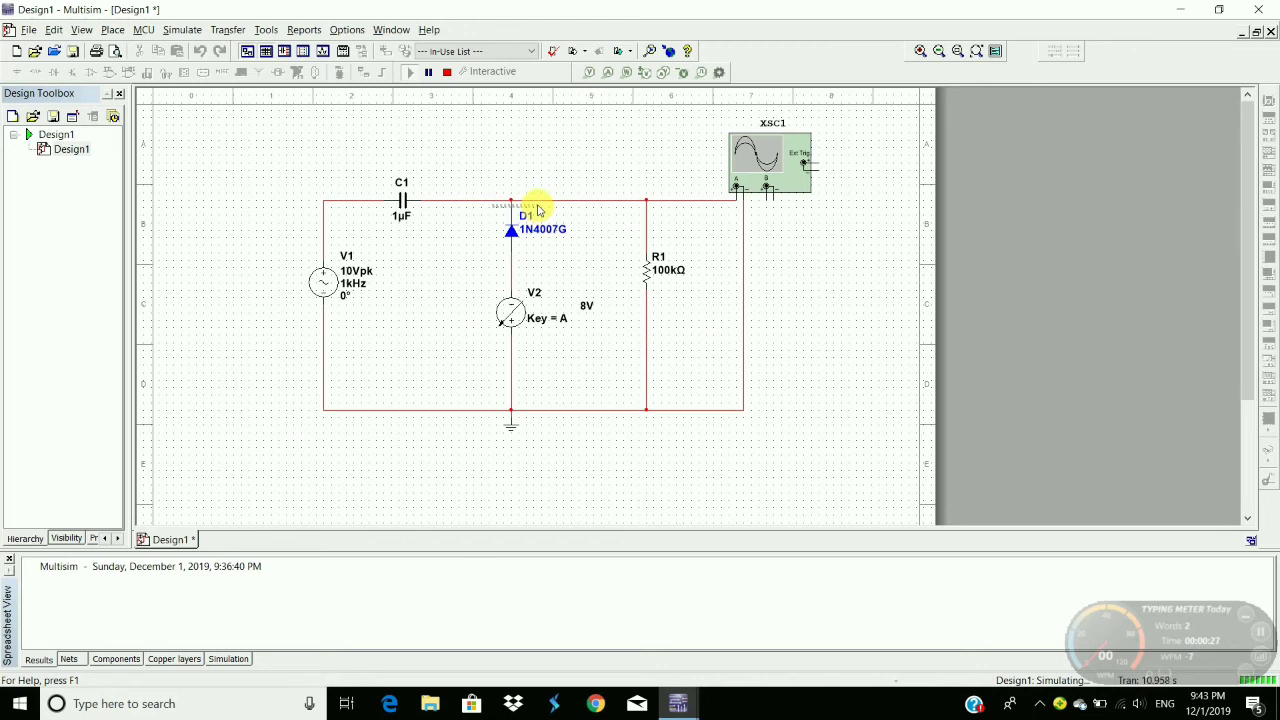
- Select the wire at D1's top junction and stop the simulation
left_click(538, 207)
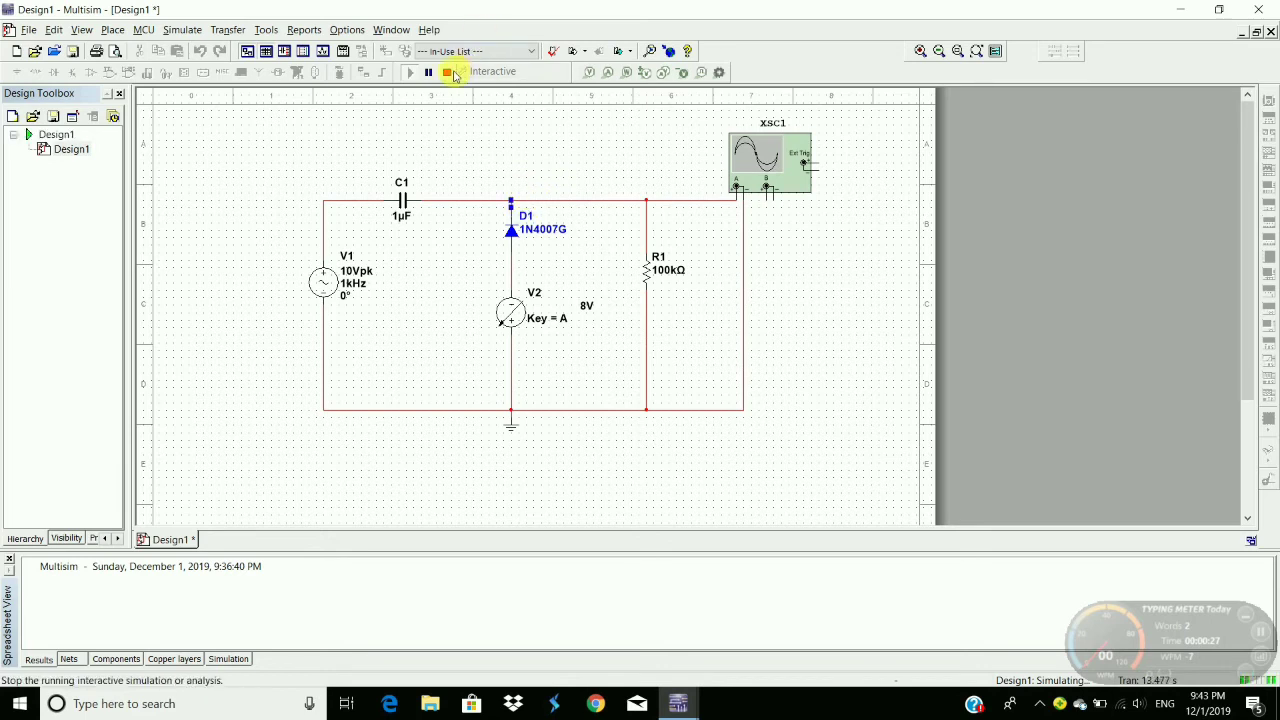
left_click(452, 73)
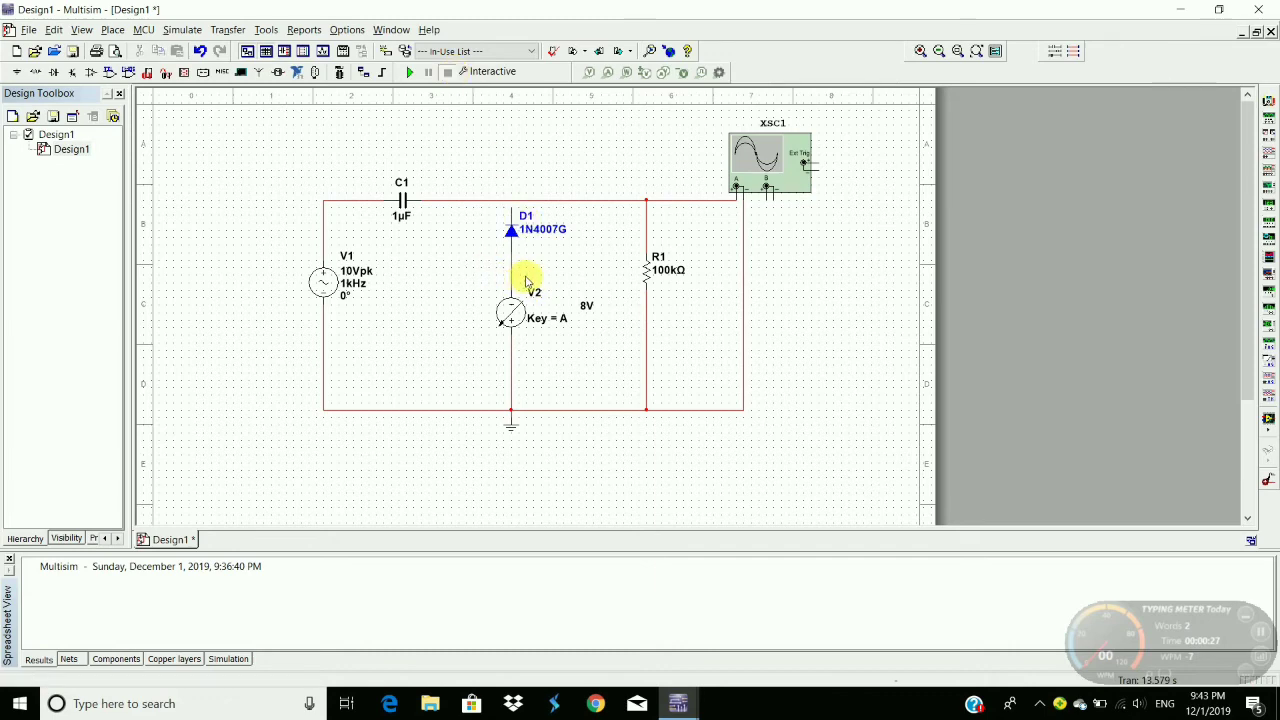
- Delete the D1–V2 wire, rotate D1 with Ctrl+R to point downward, and move it slightly lower
left_click(512, 271)
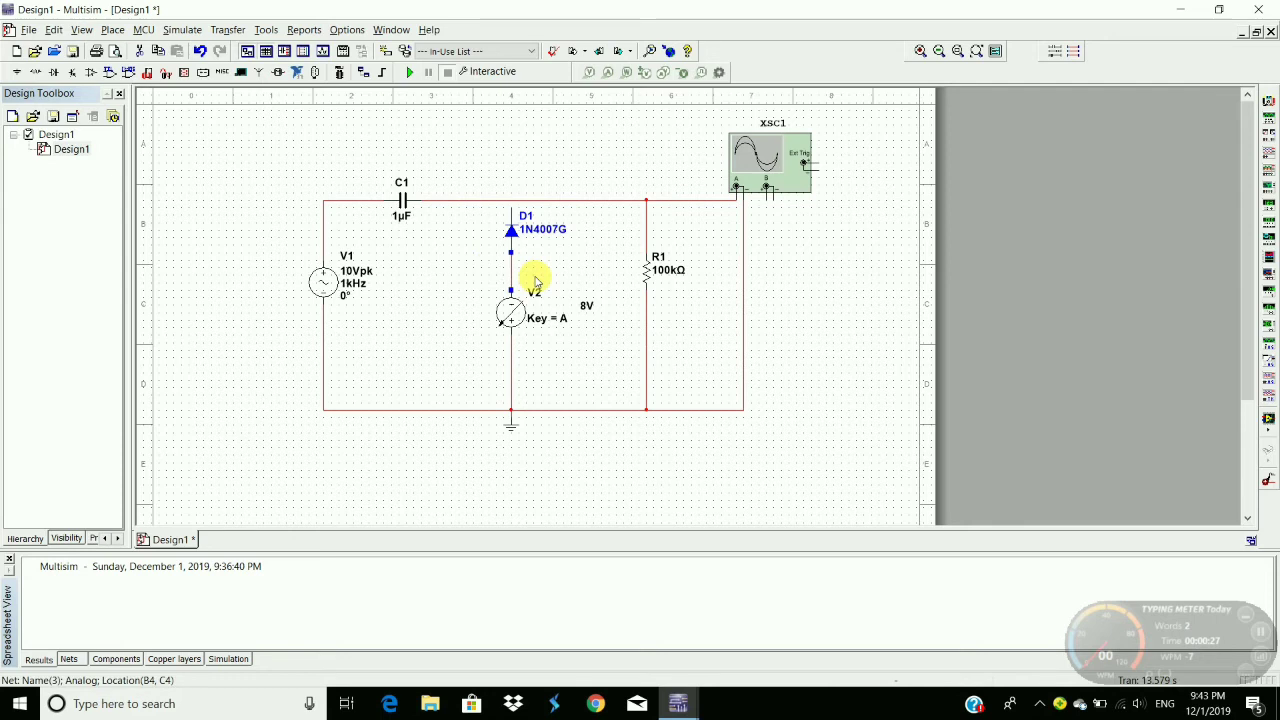
key("Delete")
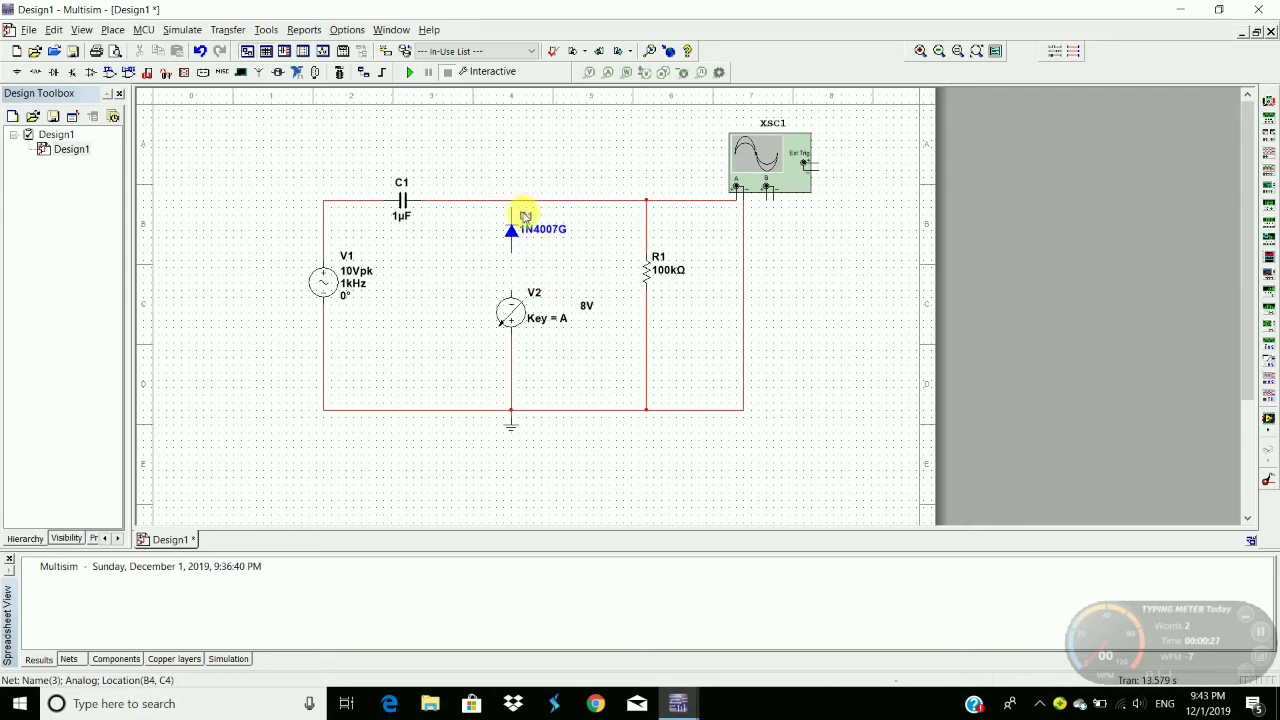
left_click(518, 224)
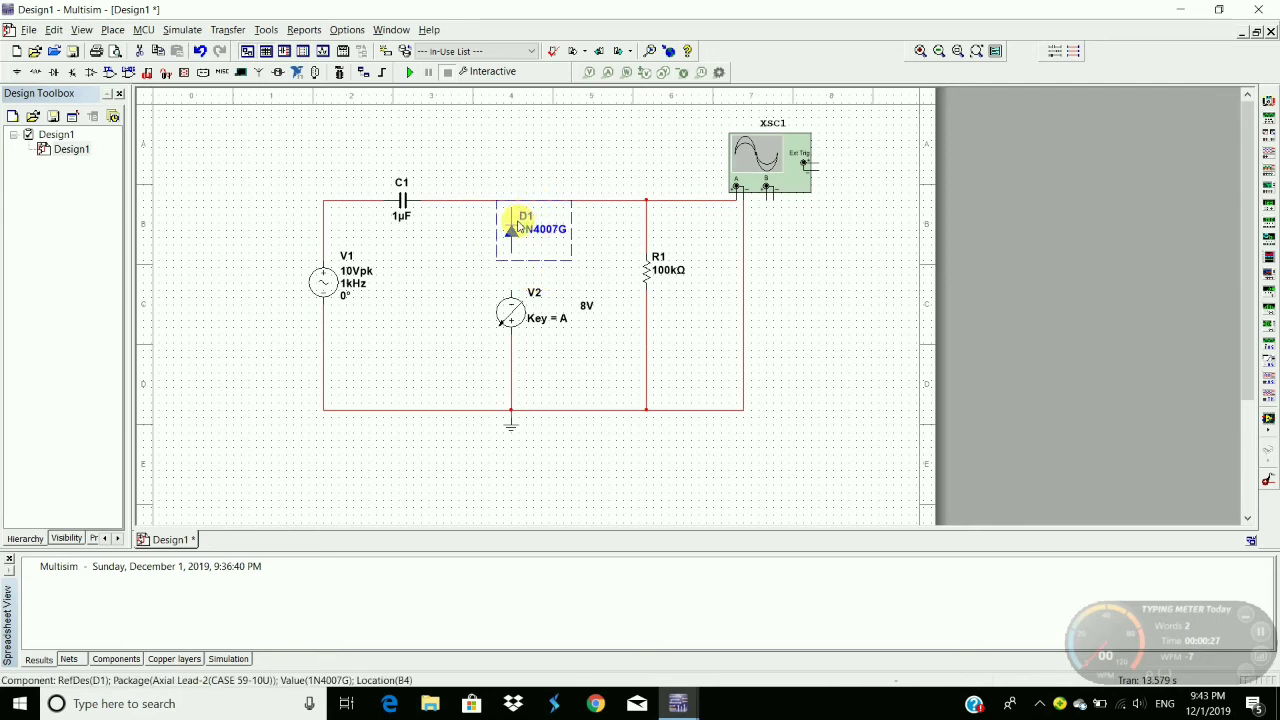
key("ctrl+r")
key("ctrl+r")
mouse_move(516, 242)
left_mouse_down()
mouse_move(507, 314)
mouse_move(522, 251)
mouse_move(509, 251)
left_mouse_up()
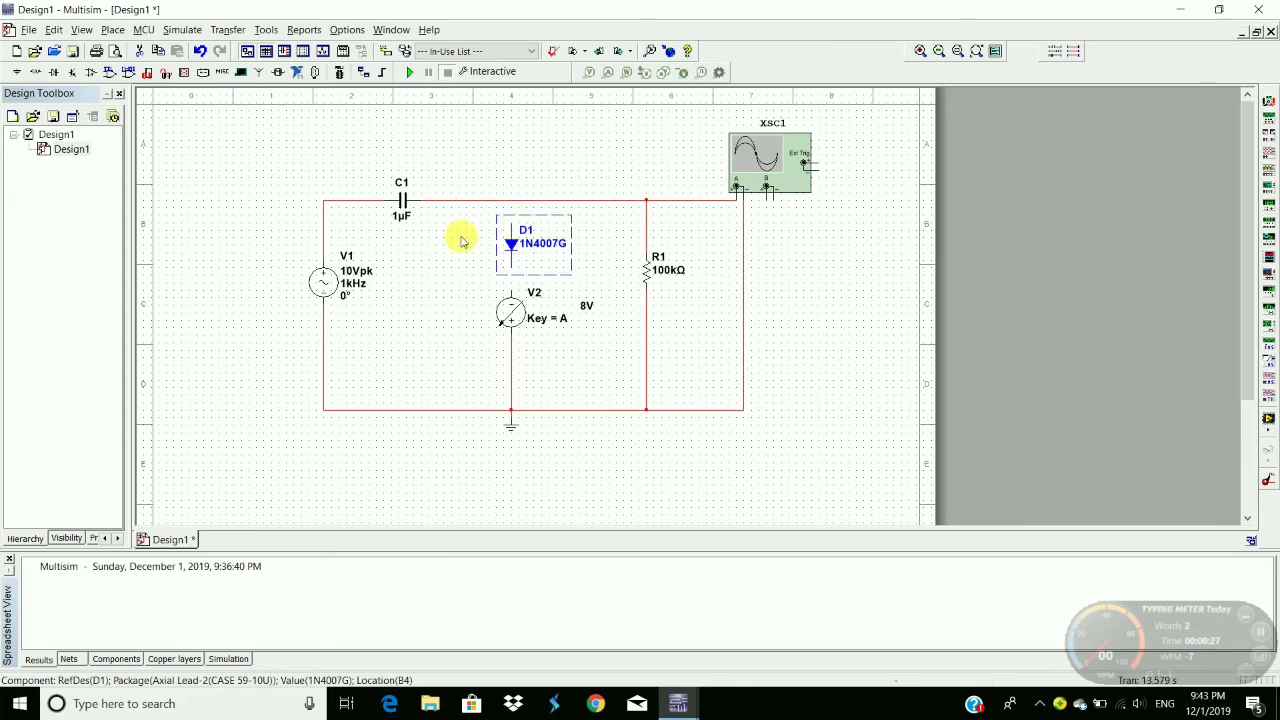
left_click(462, 240)
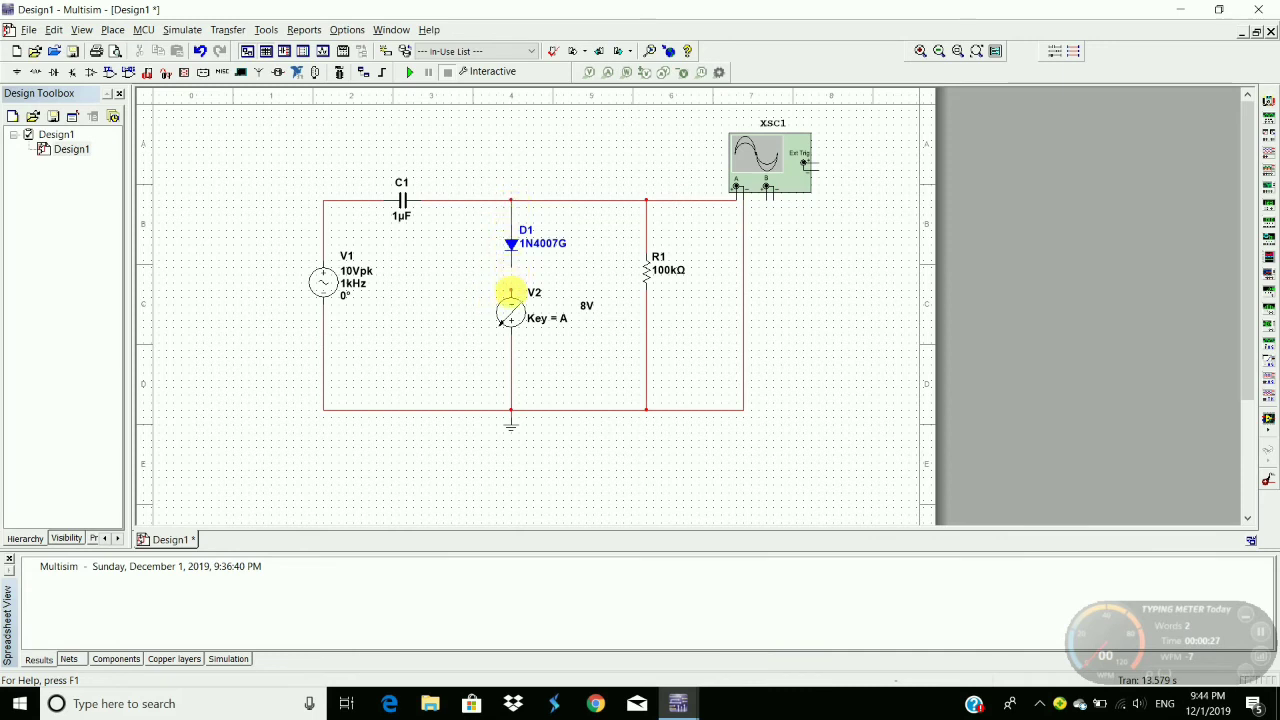
- Run the simulation, open the oscilloscope, and step V2 from 8V up to 16V and back to 8V
left_click(405, 74)
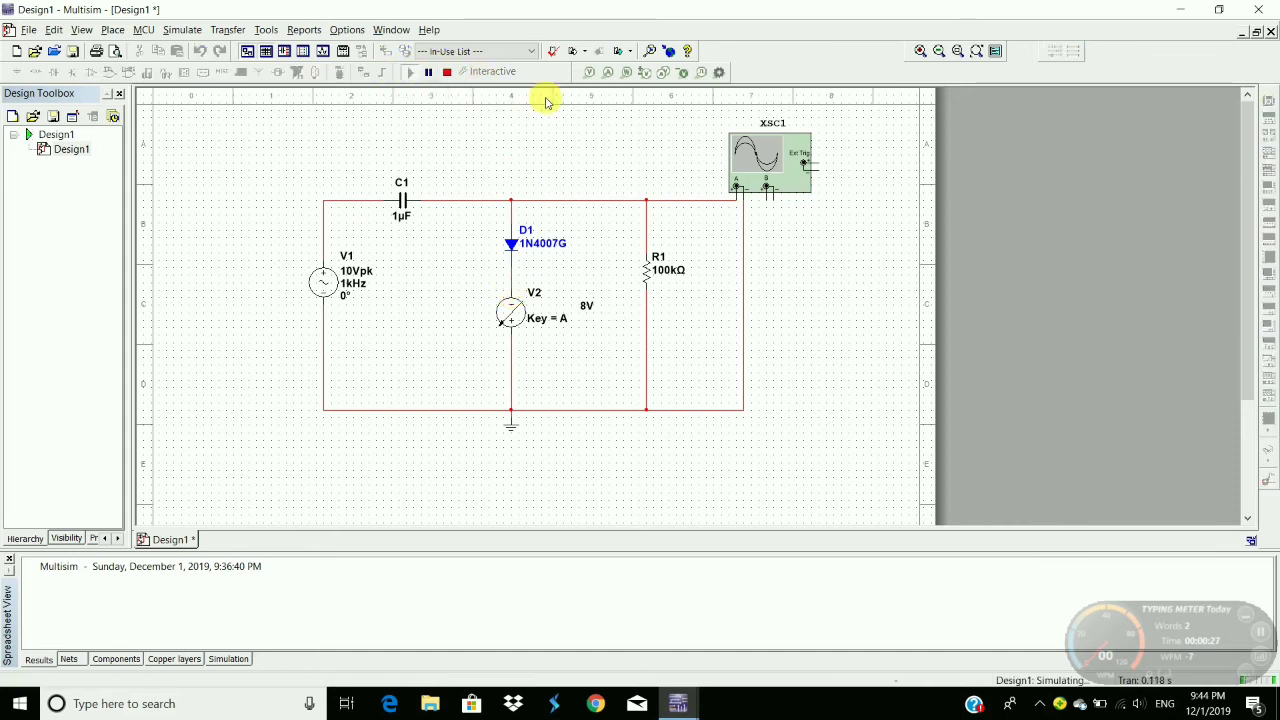
double_click(770, 163)
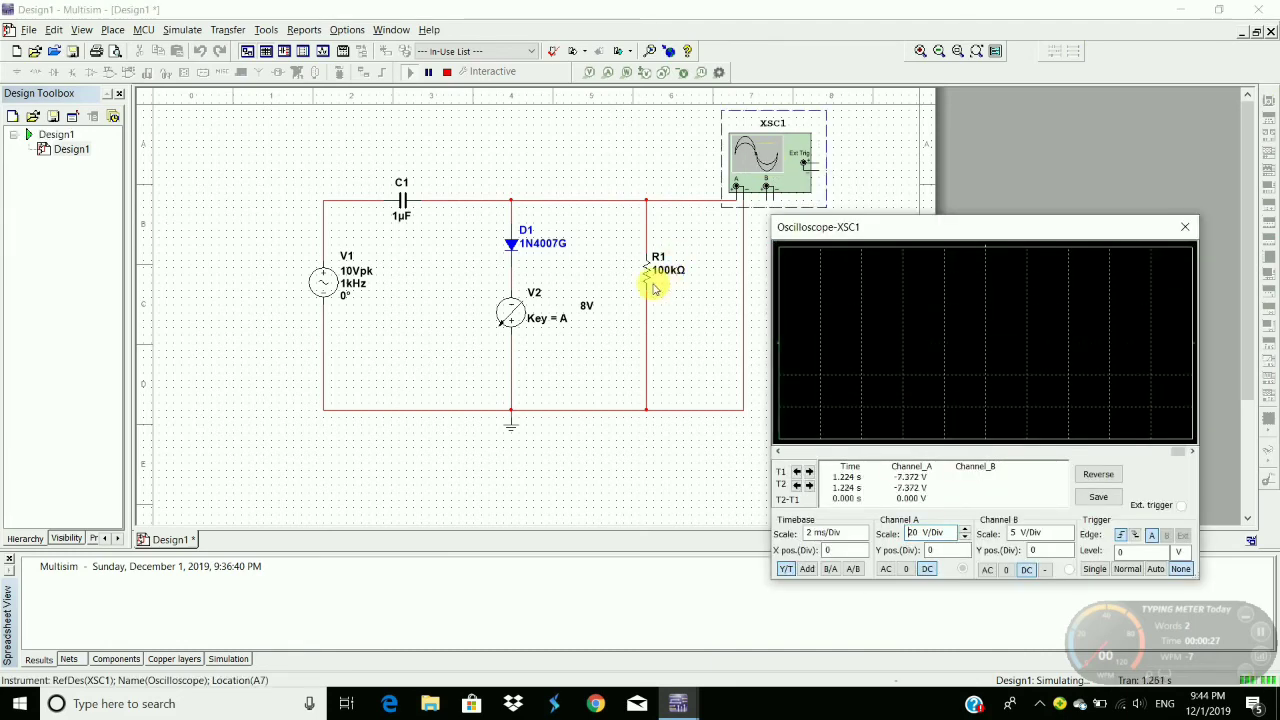
left_click_drag(608, 314, 612, 322)
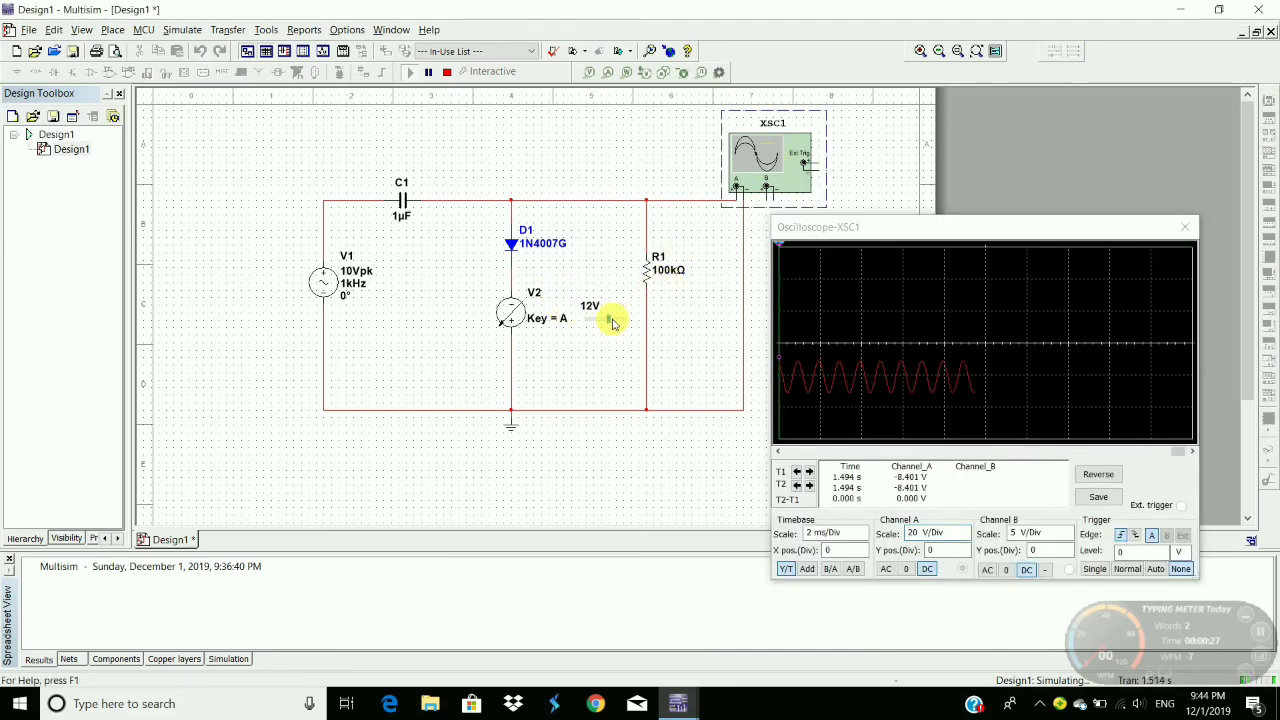
left_click(610, 322)
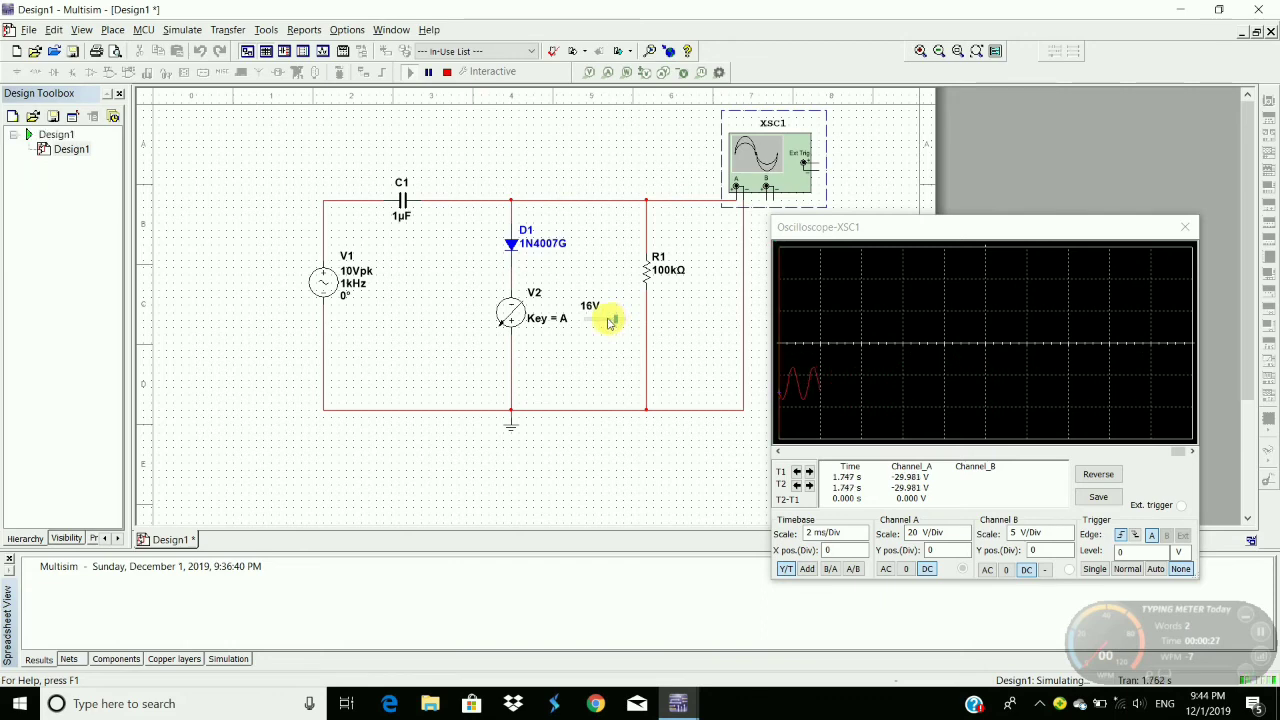
left_click(607, 322)
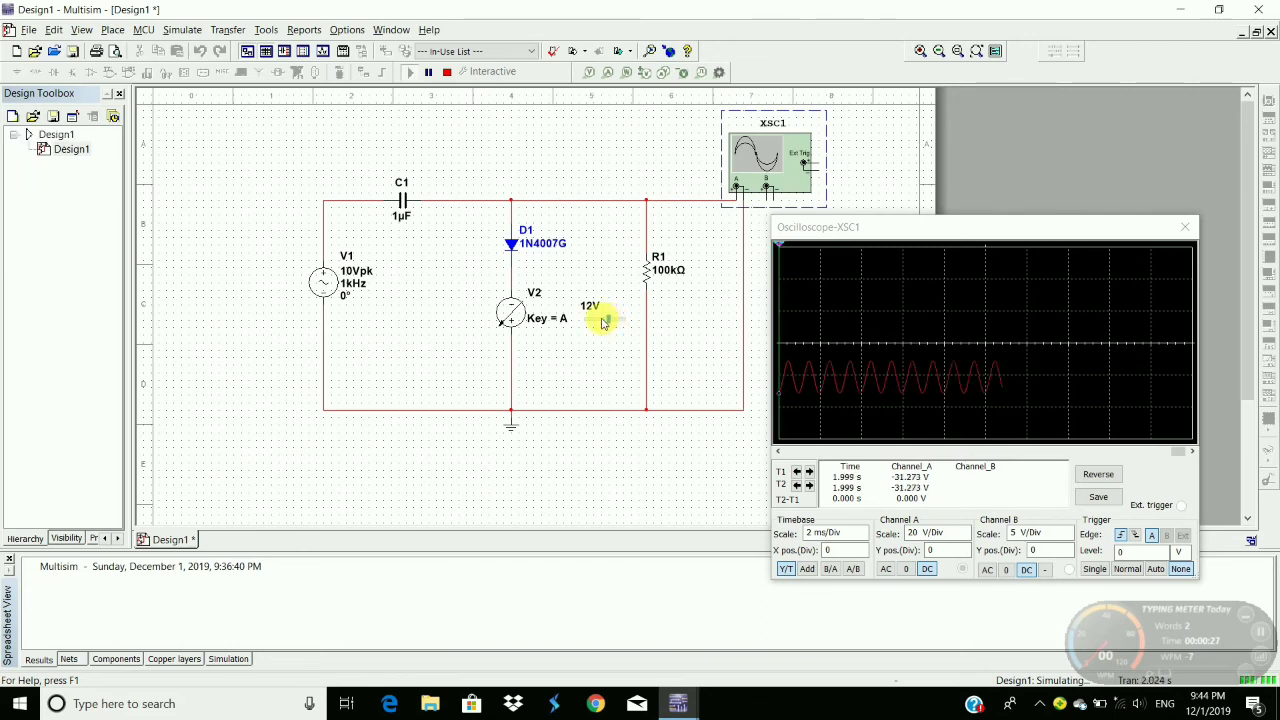
left_click(604, 322)
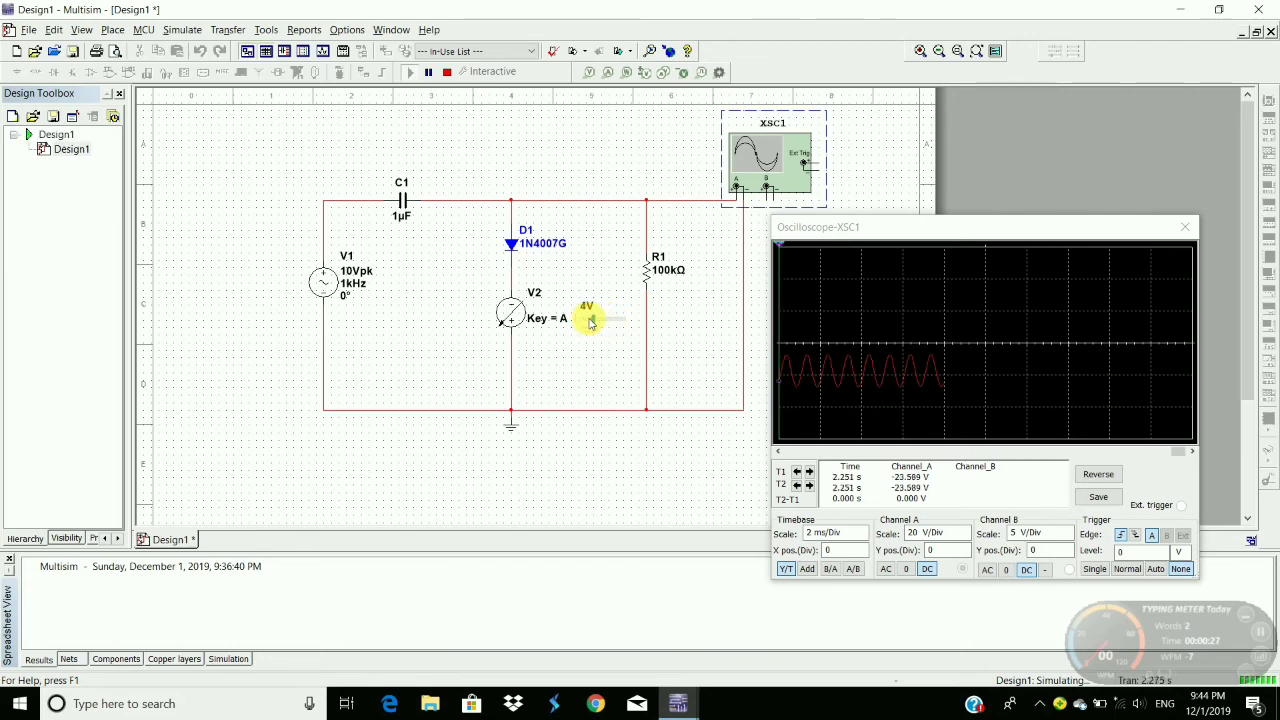
- Step V2 from 4V up to 16V, then back down to 8V
left_click(599, 322)
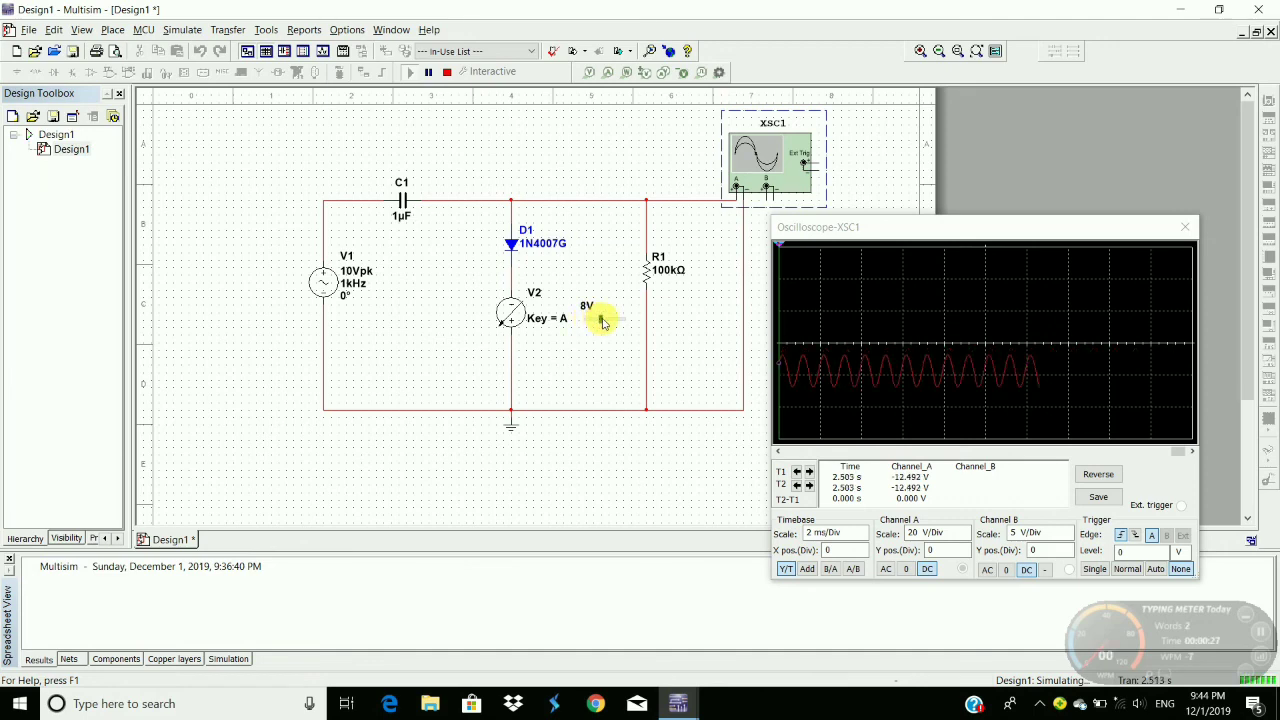
left_click(609, 321)
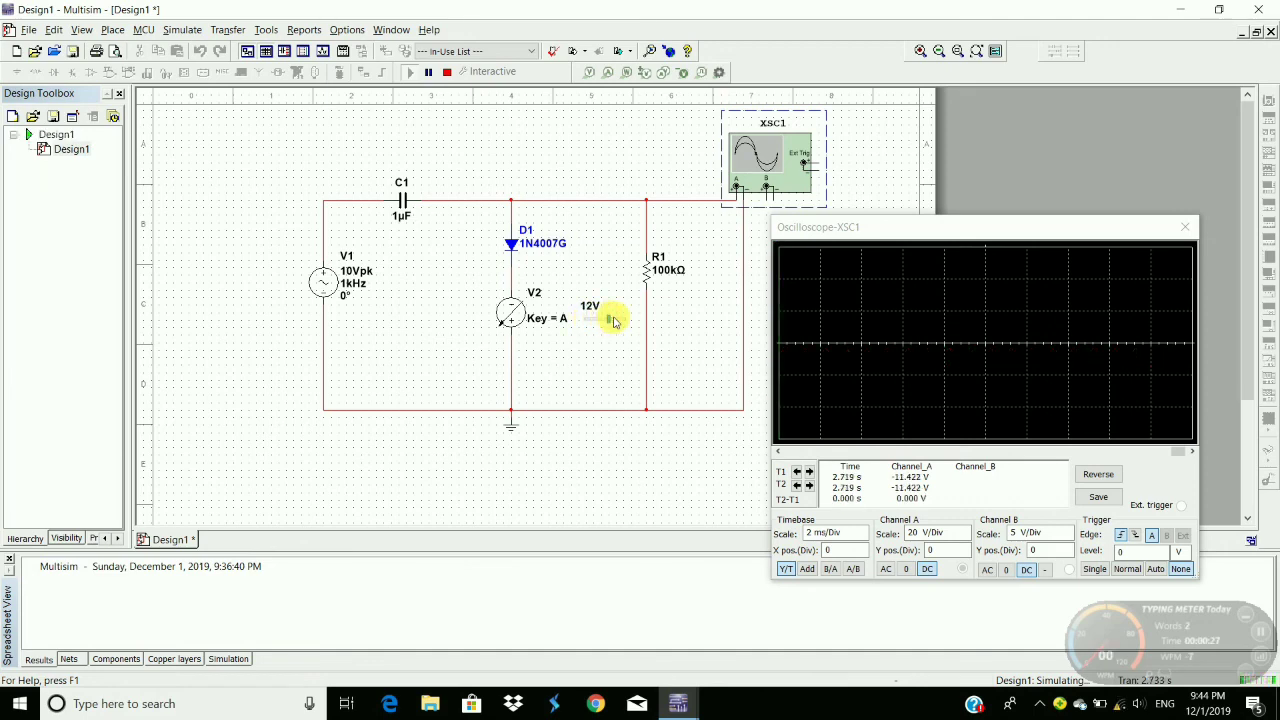
left_click(610, 321)
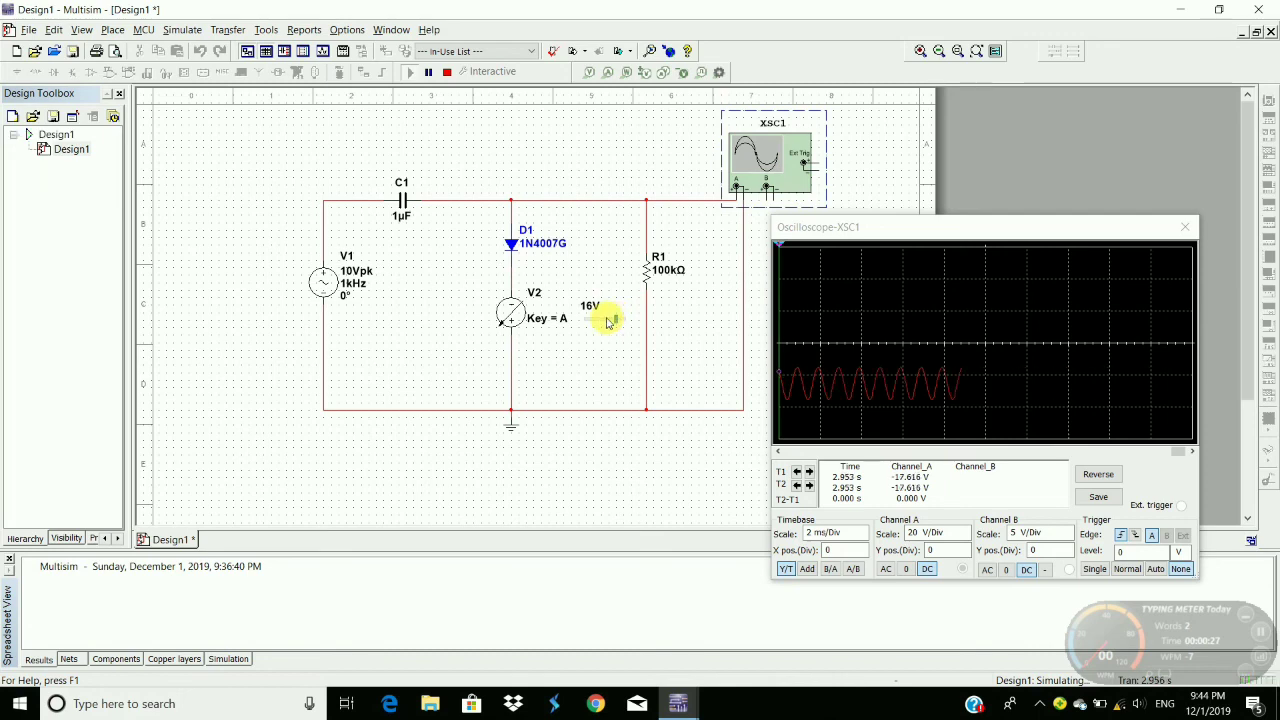
left_click(604, 321)
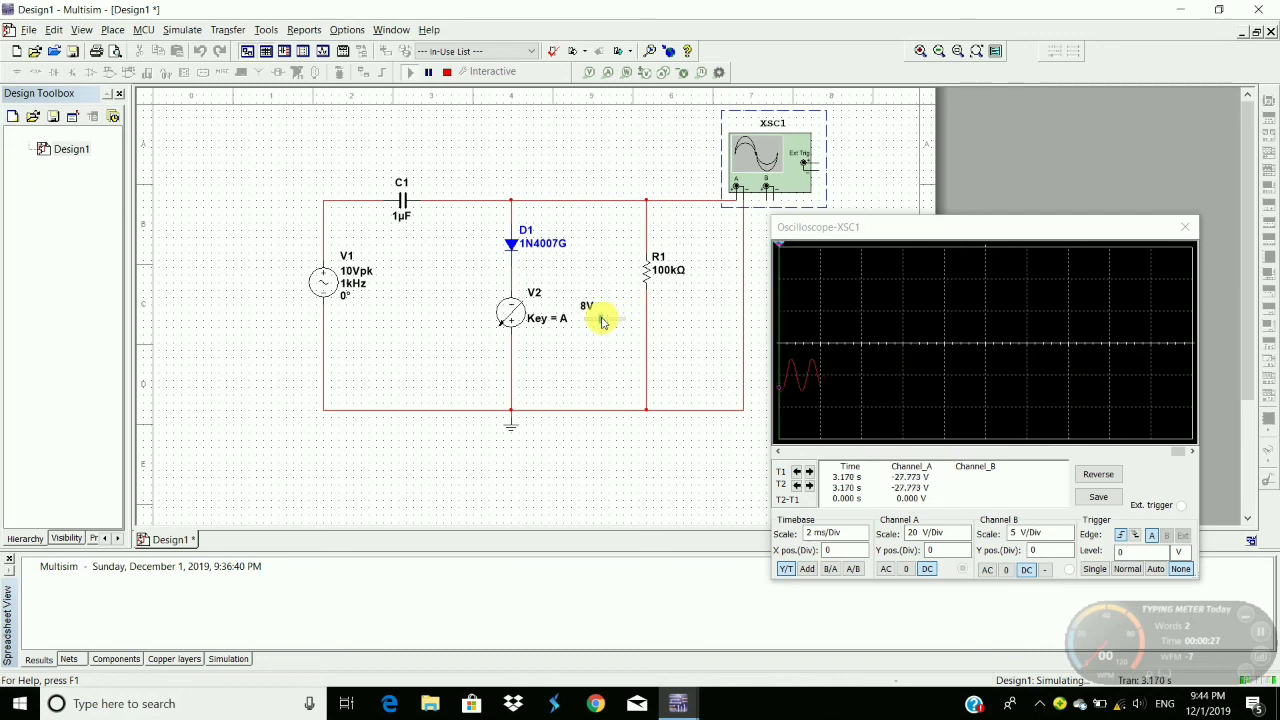